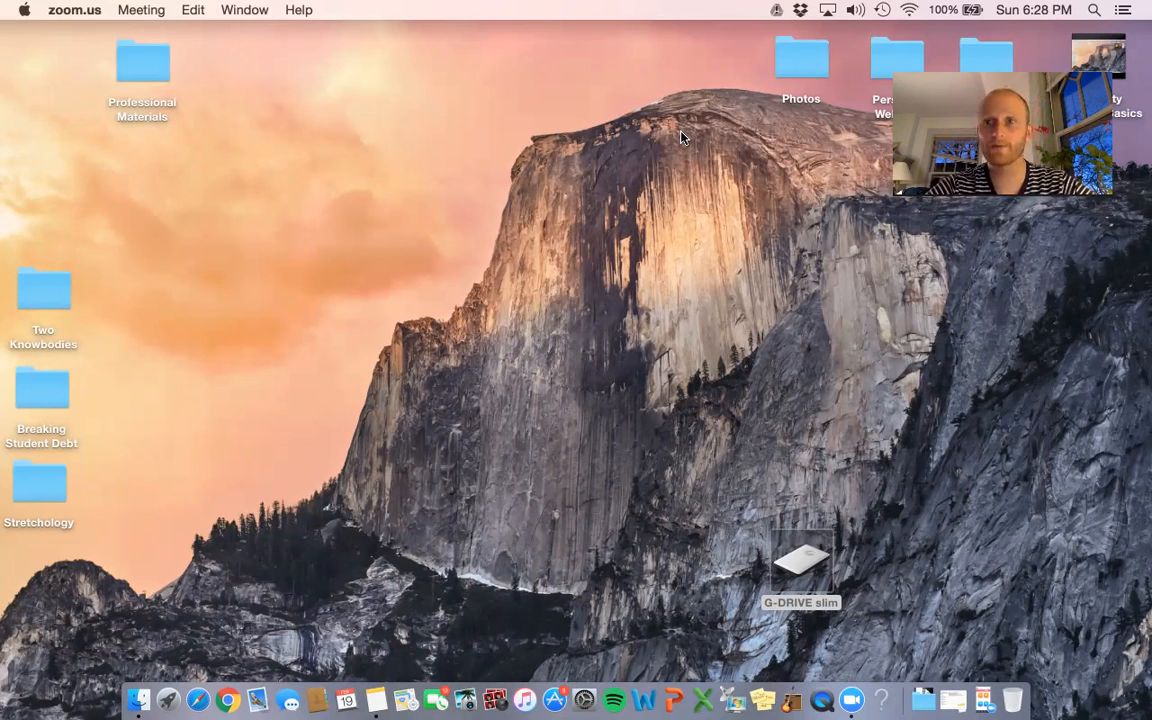
- Launch GarageBand and close the old DLT Outro project window
{"action": "left_click", "coordinate": [791, 703]}
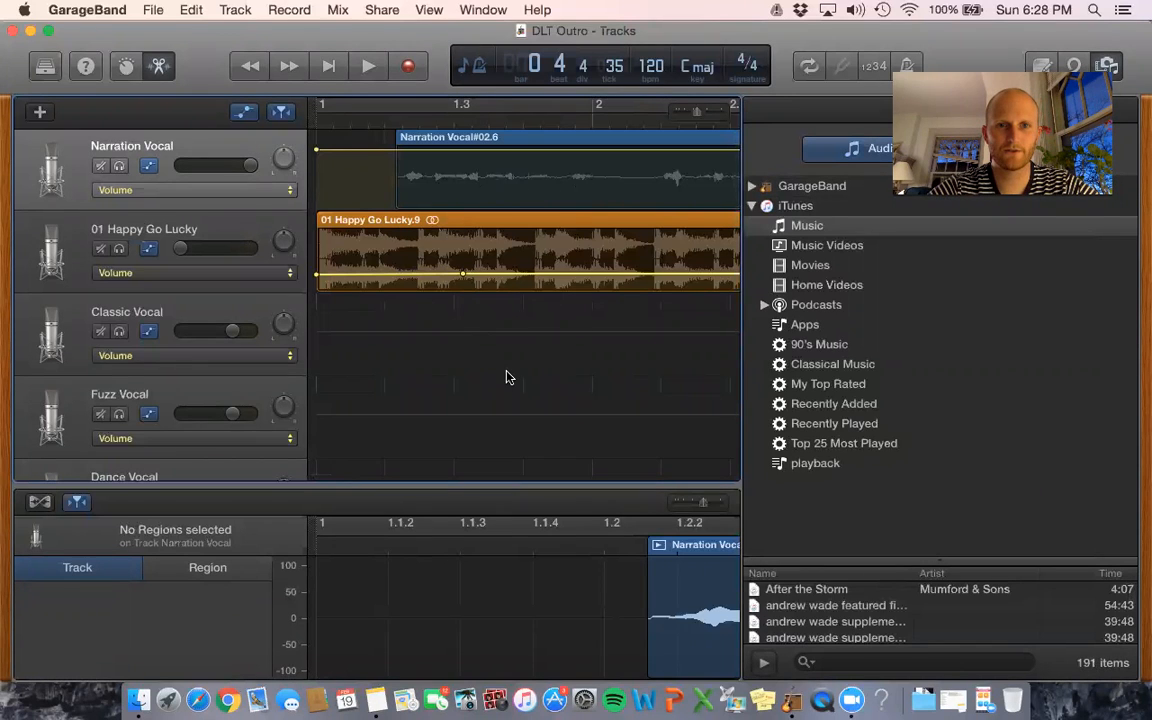
{"action": "scroll", "coordinate": [507, 377], "scroll_direction": "right", "scroll_amount": 5}
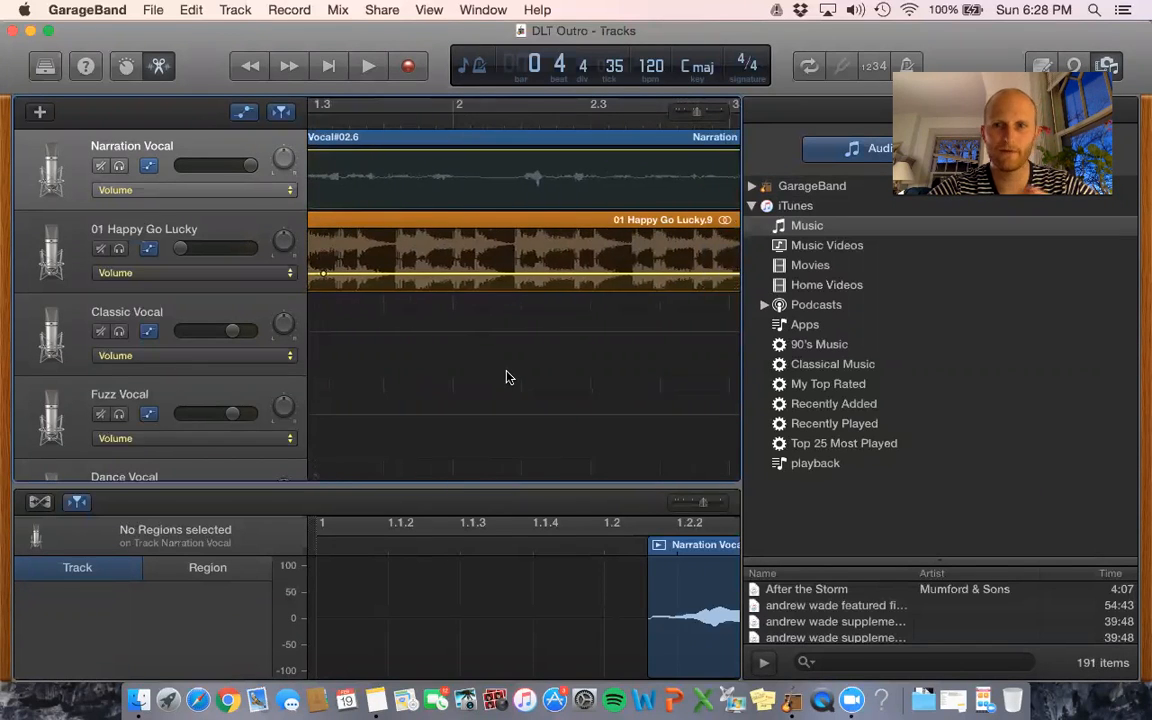
{"action": "scroll", "coordinate": [507, 377], "scroll_direction": "up", "scroll_amount": 1}
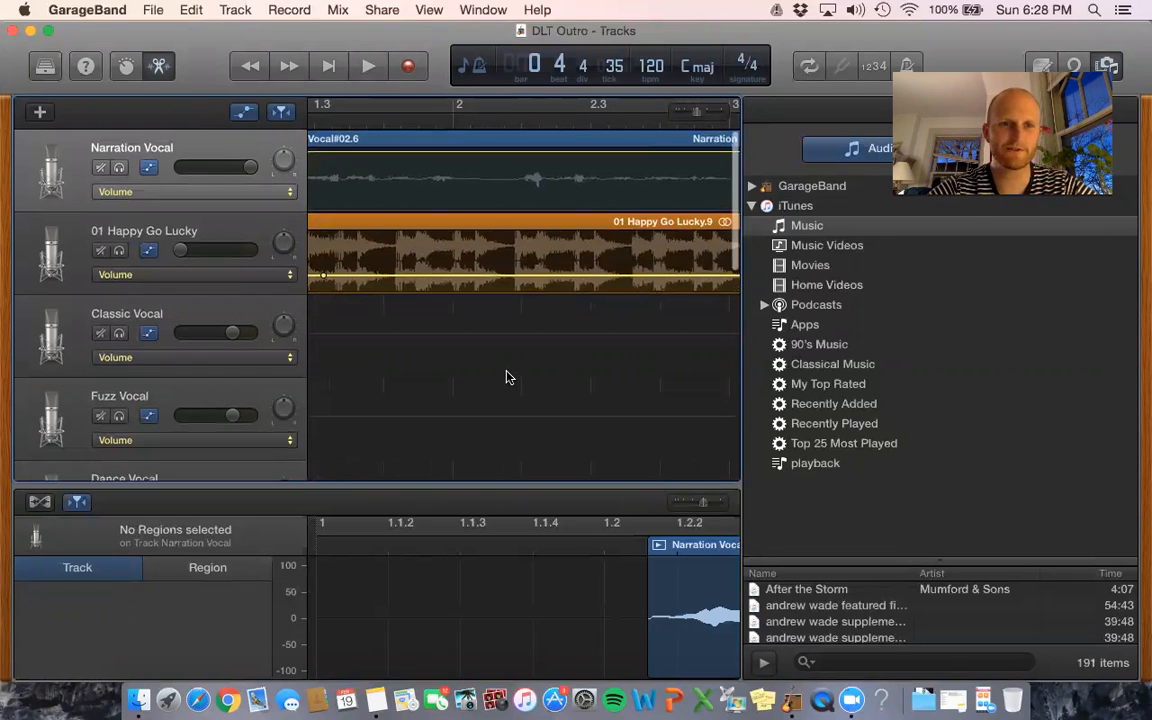
{"action": "left_click", "coordinate": [12, 31]}
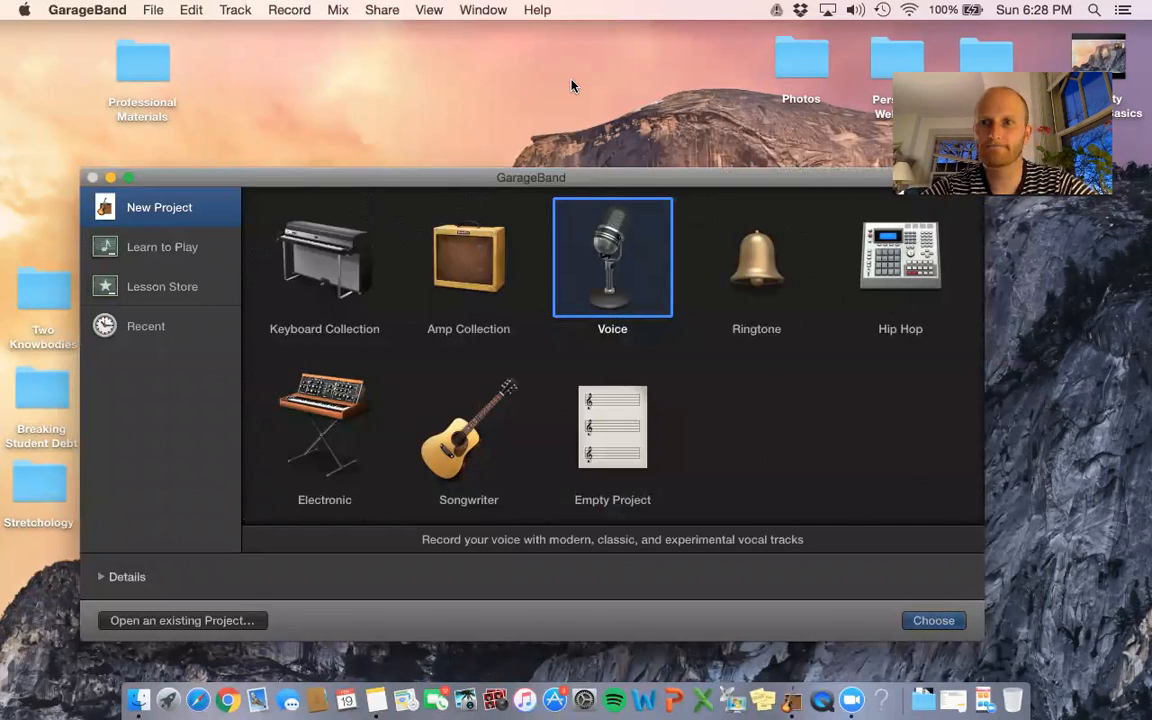
- Create an Untitled project from the Voice template, giving seven vocal tracks at 120 bpm
{"action": "double_click", "coordinate": [629, 273]}
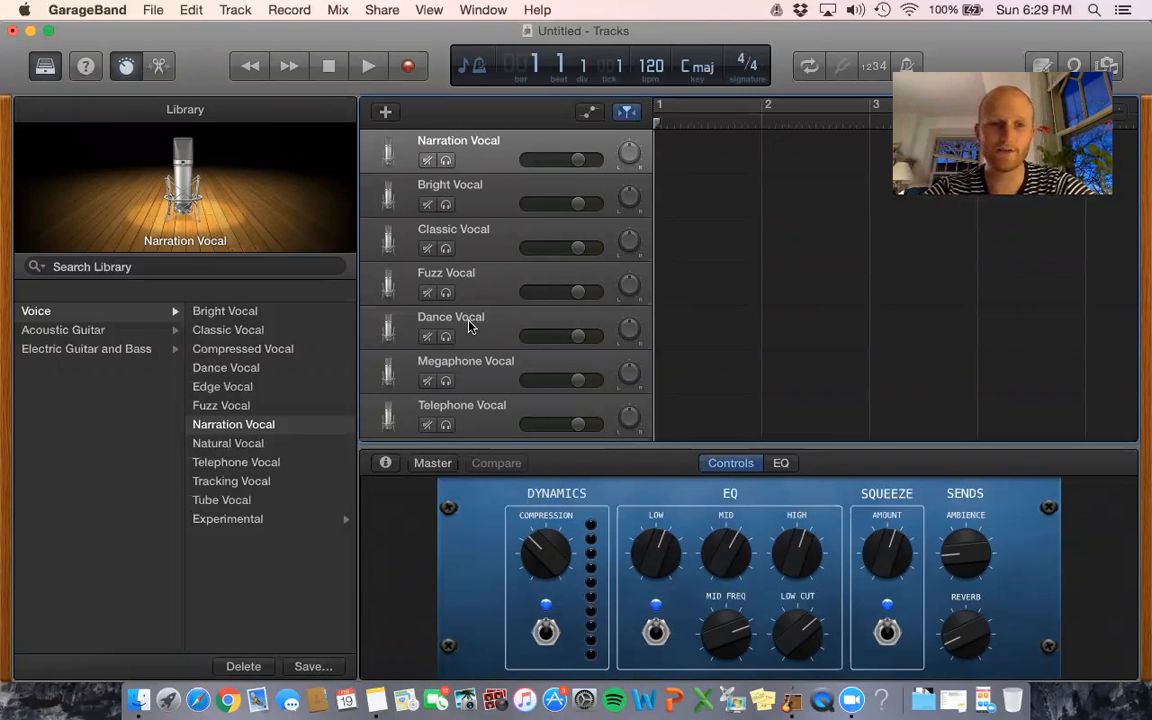
- Switch the Bright, Classic and Fuzz Vocal tracks to Narration Vocal, then record on track 1
{"action": "left_click", "coordinate": [434, 188]}
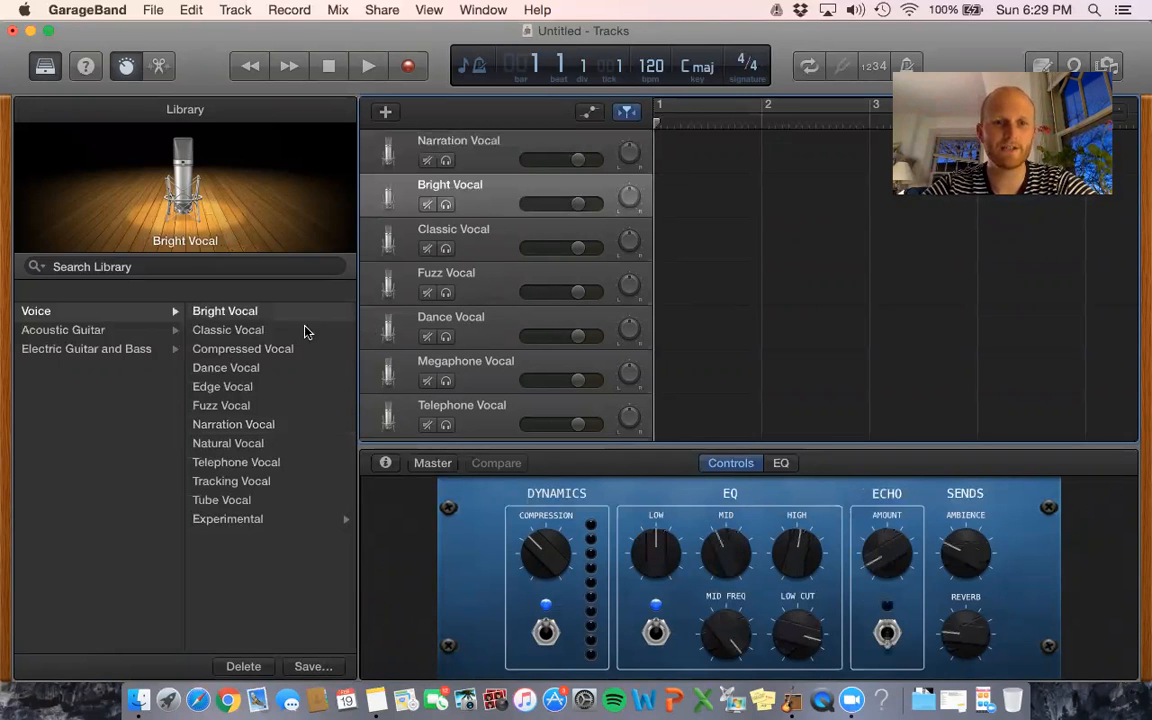
{"action": "left_click", "coordinate": [262, 425]}
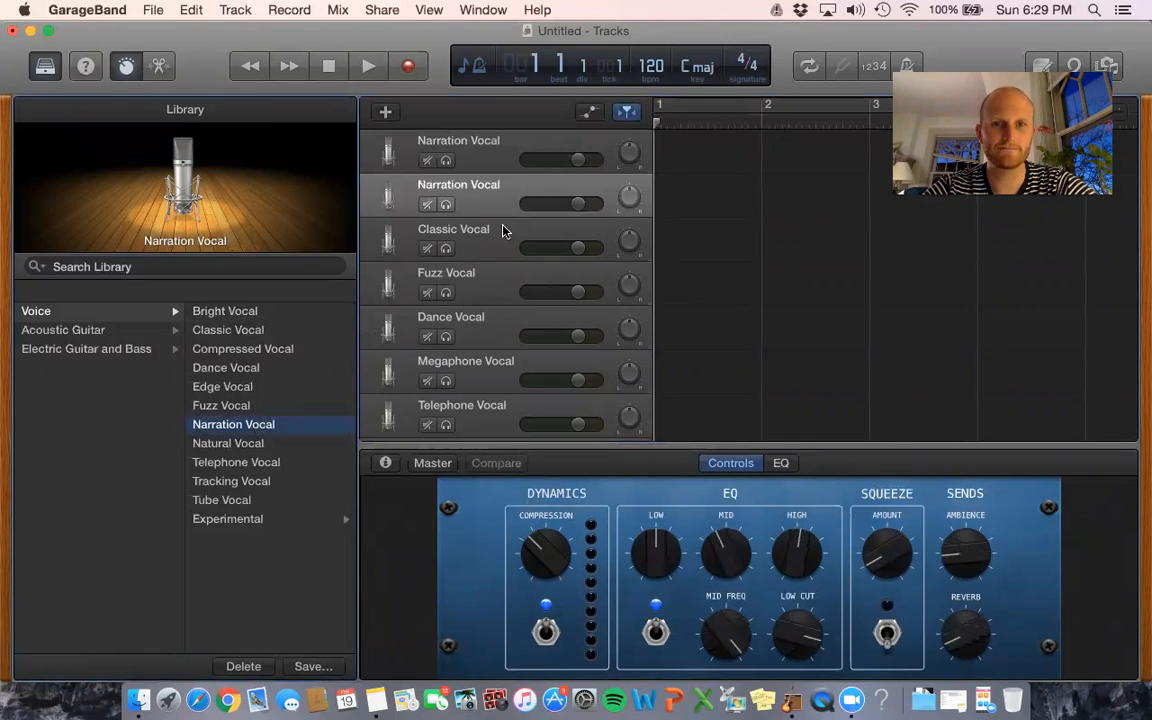
{"action": "left_click", "coordinate": [500, 233]}
{"action": "left_click", "coordinate": [254, 428]}
{"action": "left_click", "coordinate": [470, 293]}
{"action": "left_click", "coordinate": [257, 427]}
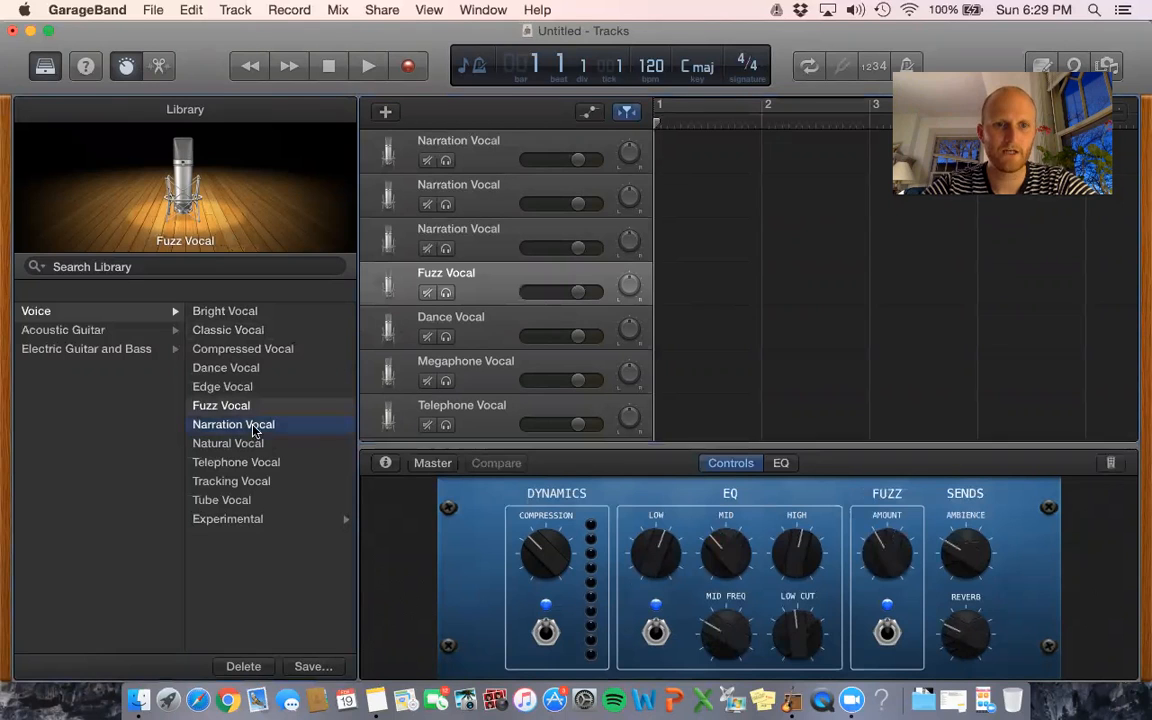
{"action": "left_click", "coordinate": [497, 147]}
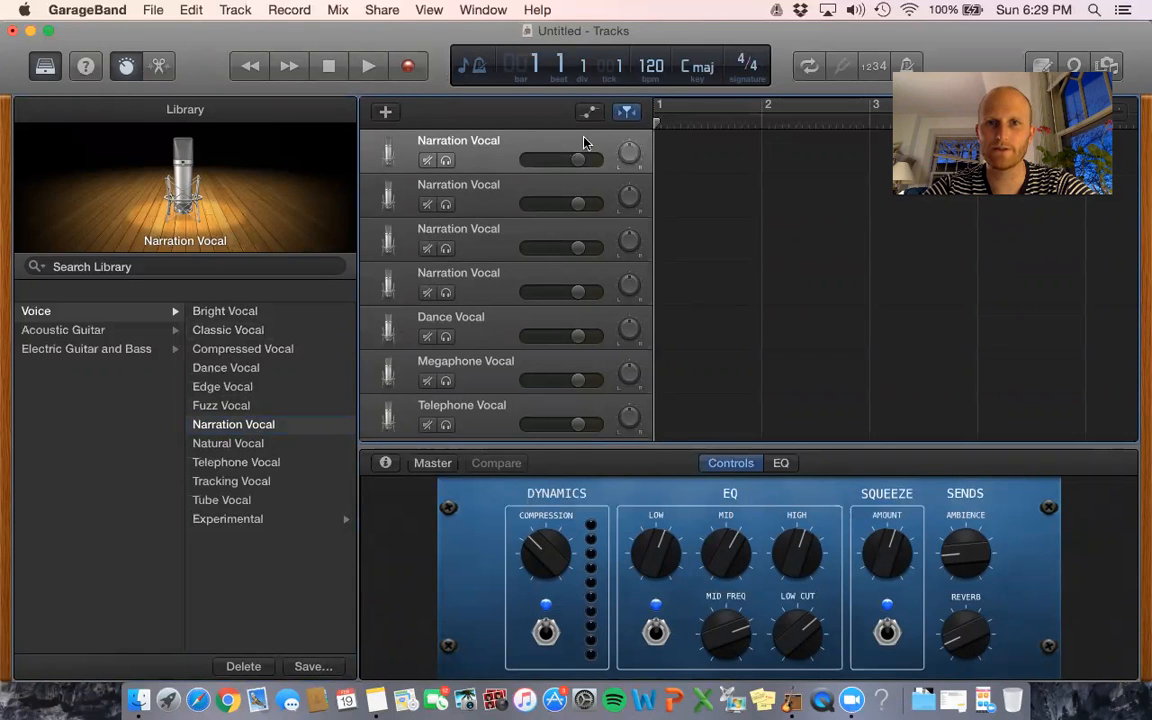
{"action": "left_click", "coordinate": [410, 66]}
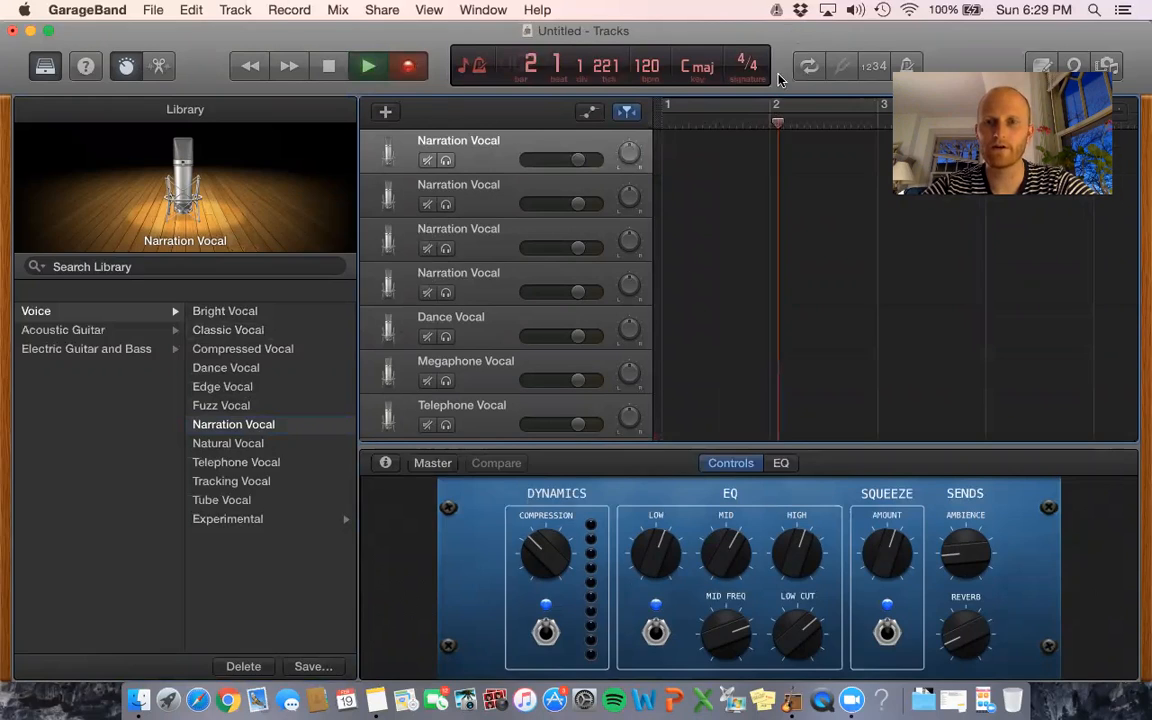
- Stop the first test take, rewind to the start and record a retake
{"action": "left_click_drag", "start_coordinate": [795, 33], "coordinate": [776, 96]}
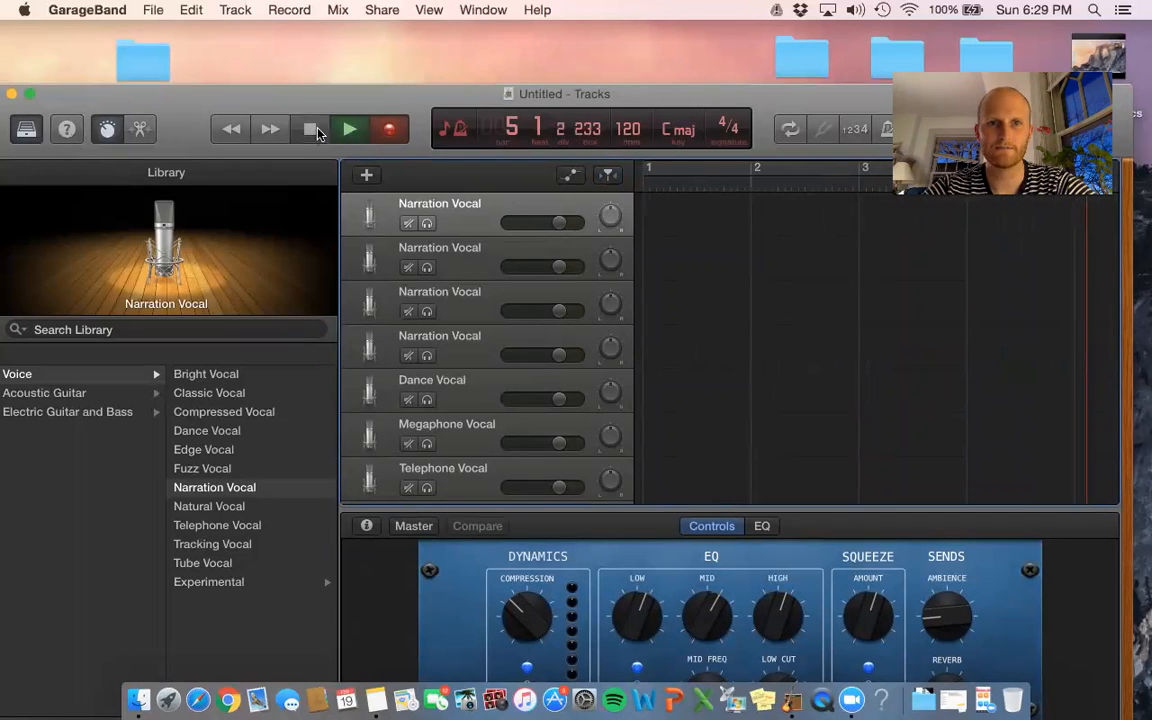
{"action": "left_click", "coordinate": [390, 135]}
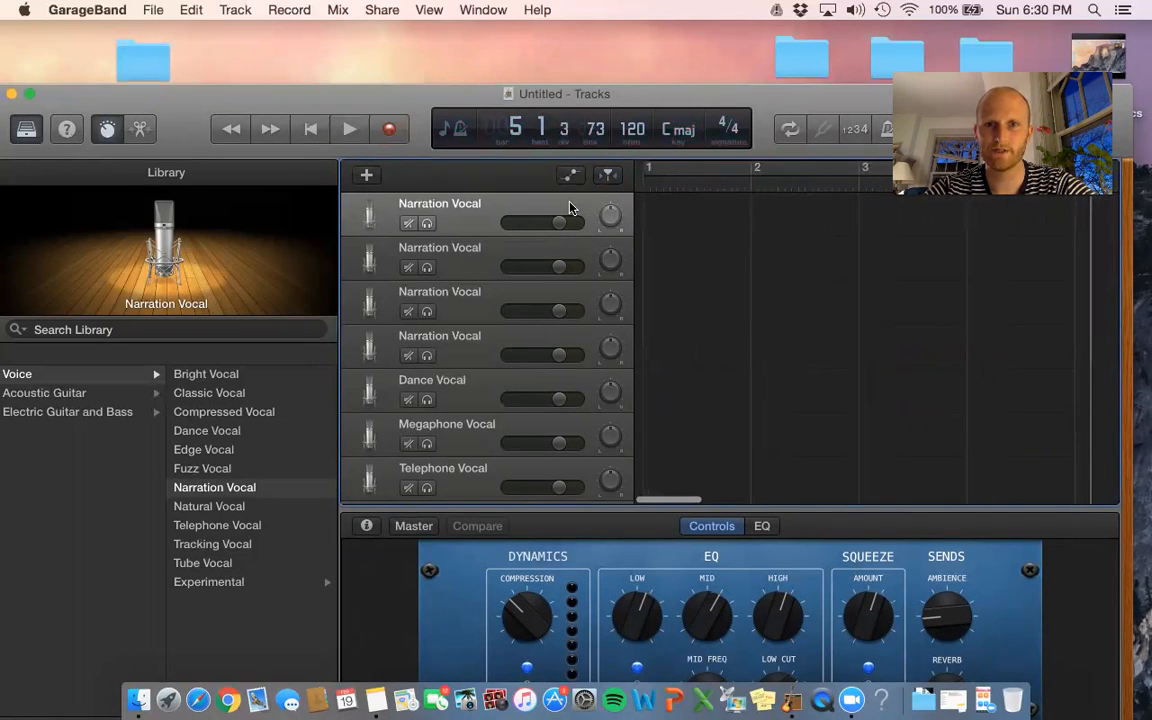
{"action": "left_click", "coordinate": [646, 178]}
{"action": "left_click", "coordinate": [390, 128]}
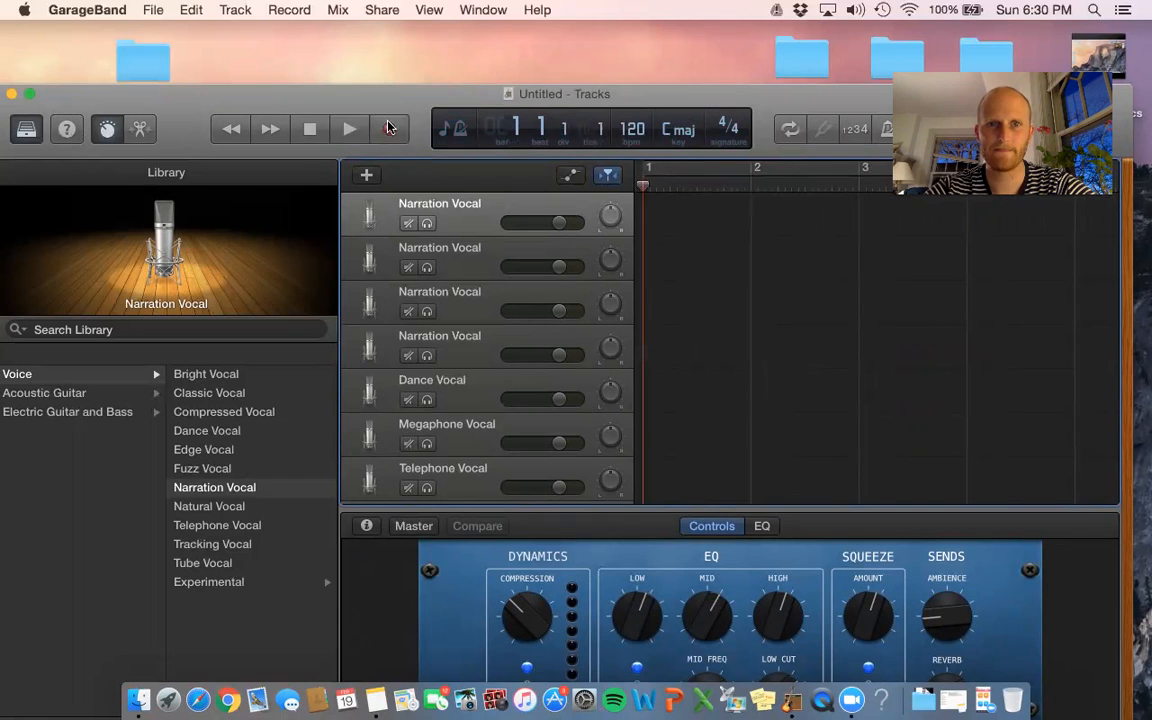
{"action": "left_click", "coordinate": [311, 130]}
- Record one more take on the first Narration Vocal track and stop it at bar 3
{"action": "scroll", "coordinate": [725, 427], "scroll_direction": "down", "scroll_amount": 3}
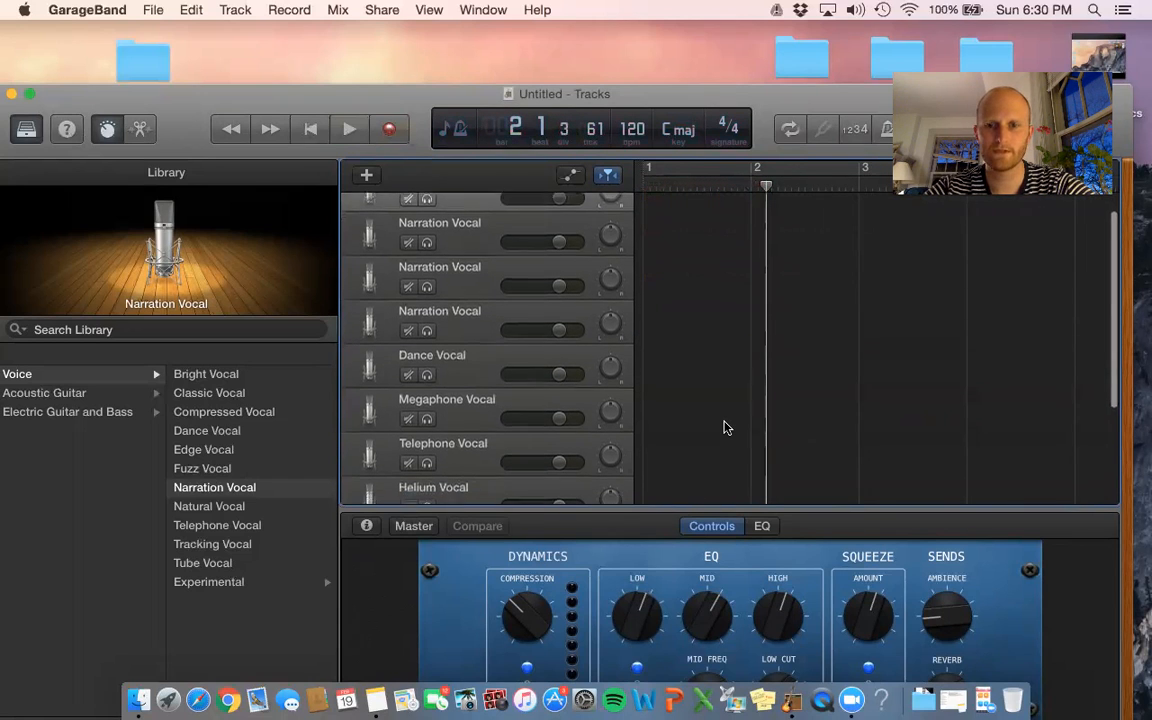
{"action": "mouse_move", "coordinate": [750, 105]}
{"action": "left_mouse_down"}
{"action": "mouse_move", "coordinate": [775, 48]}
{"action": "mouse_move", "coordinate": [705, 62]}
{"action": "mouse_move", "coordinate": [741, 108]}
{"action": "left_mouse_up"}
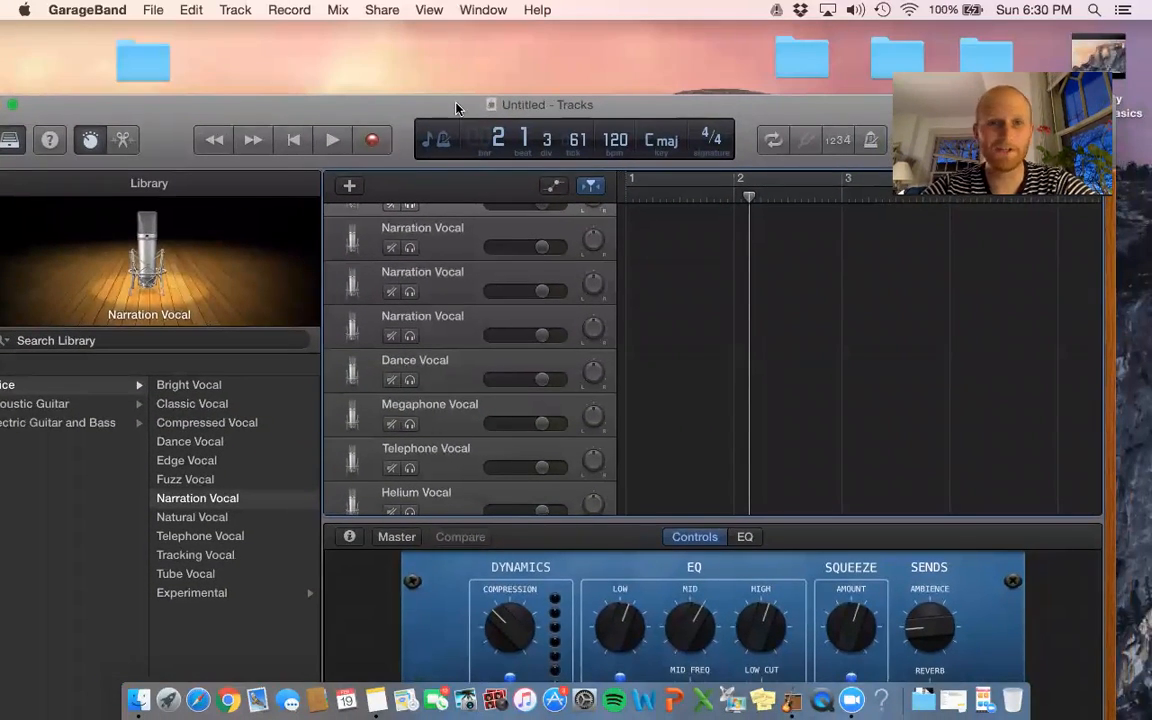
{"action": "scroll", "coordinate": [600, 273], "scroll_direction": "up", "scroll_amount": 2}
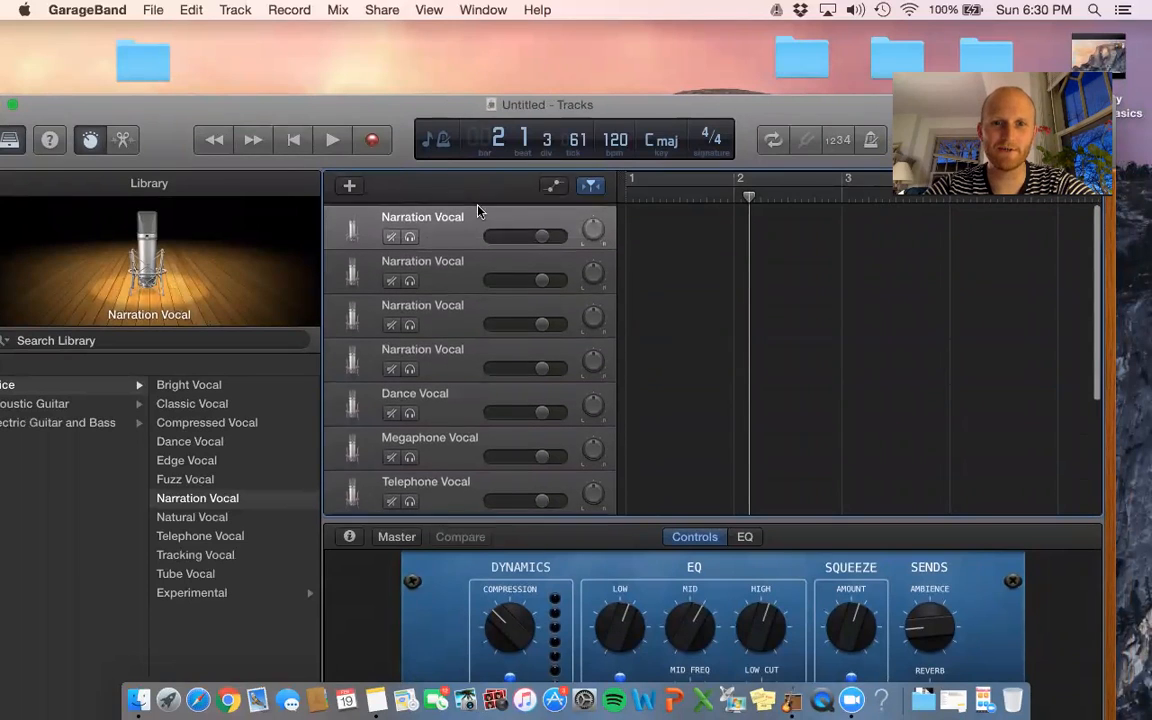
{"action": "left_click", "coordinate": [376, 143]}
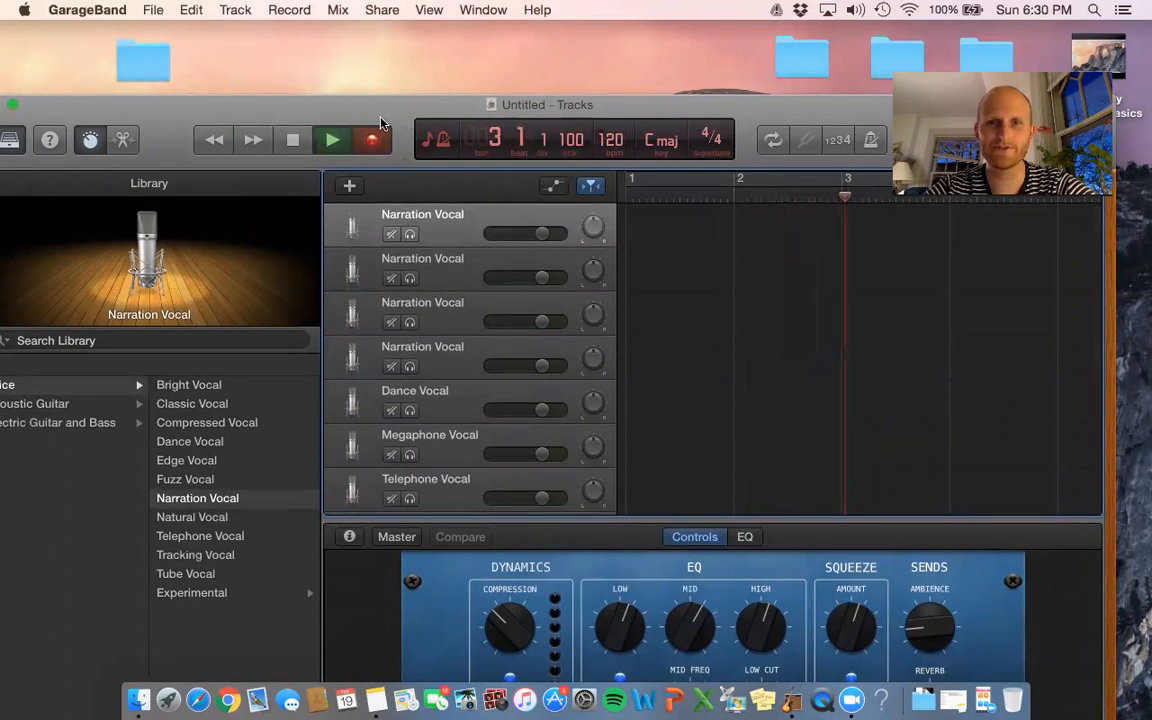
{"action": "key", "text": "space"}
{"action": "left_click_drag", "start_coordinate": [748, 121], "coordinate": [786, 52]}
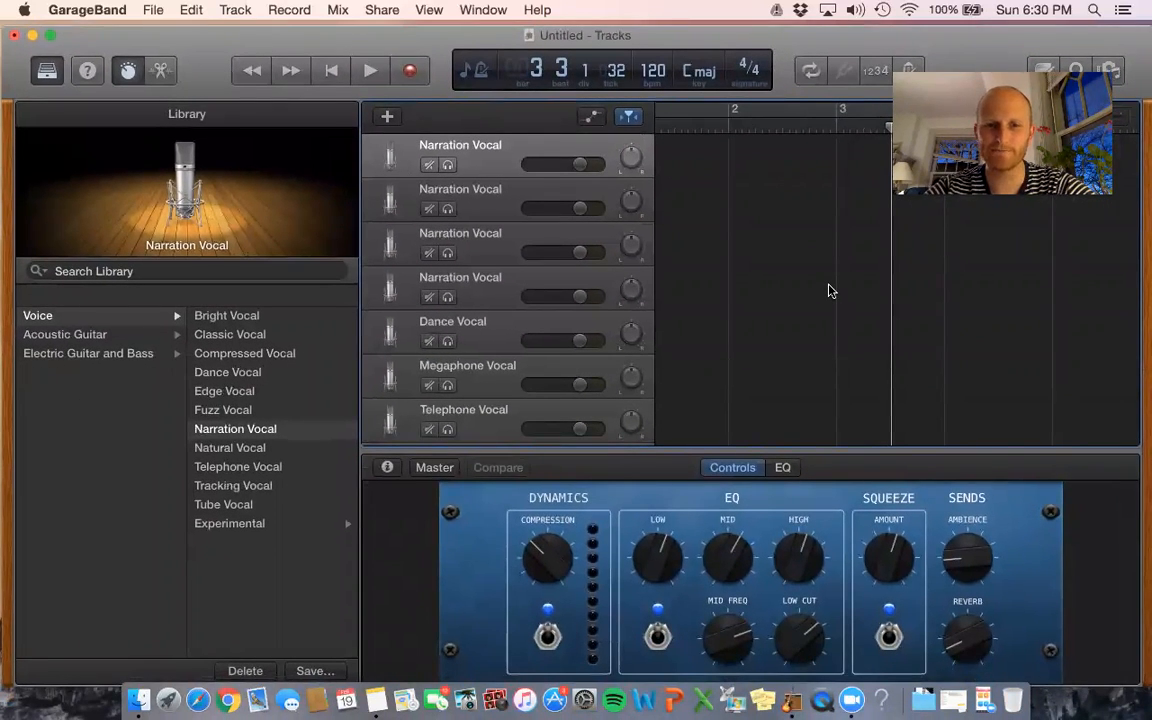
{"action": "left_click_drag", "start_coordinate": [794, 53], "coordinate": [783, 184]}
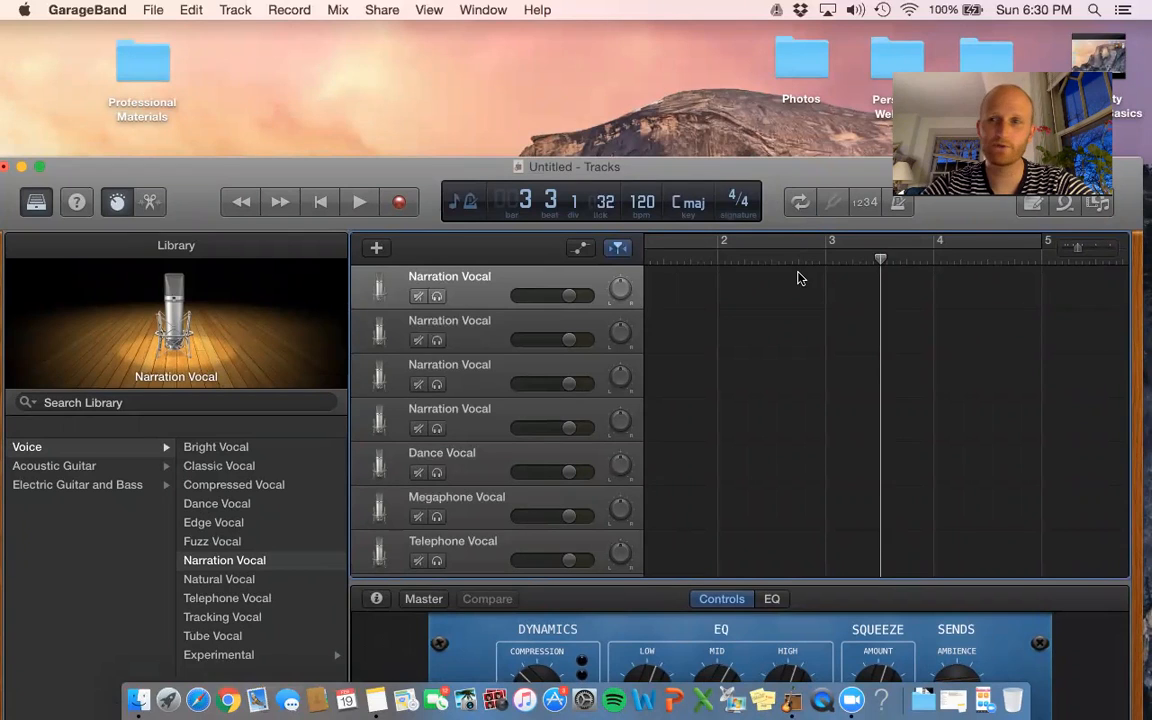
{"action": "left_click", "coordinate": [1098, 210]}
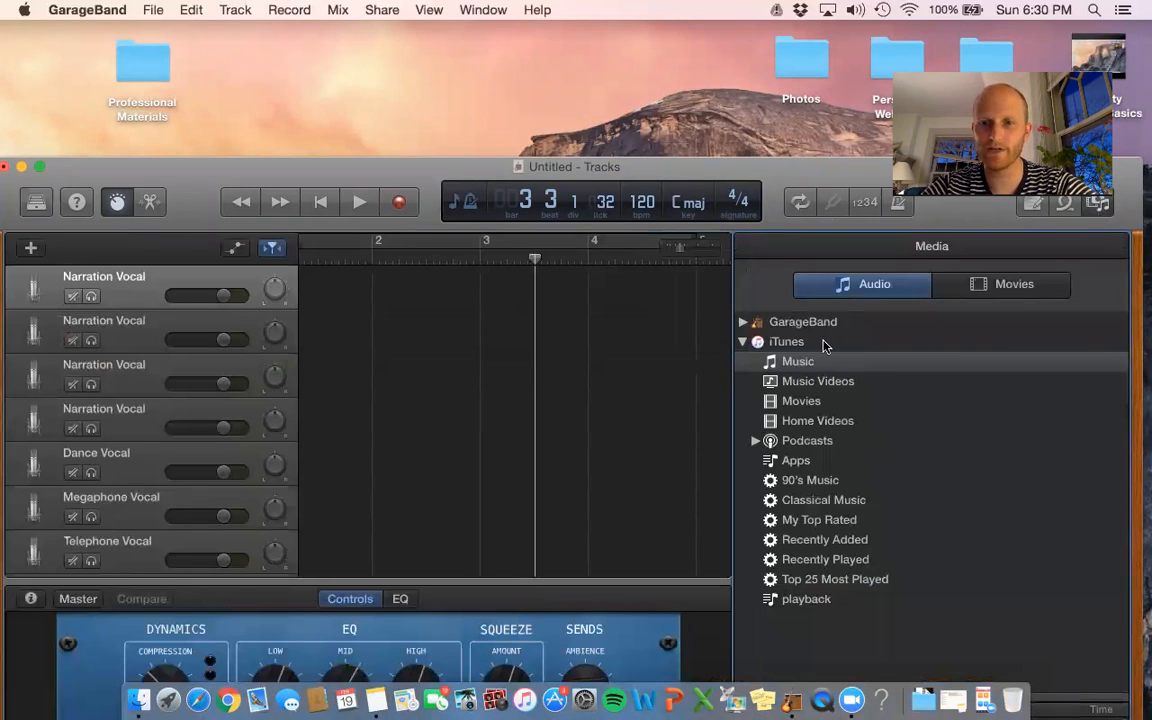
{"action": "left_click_drag", "start_coordinate": [808, 170], "coordinate": [803, 74]}
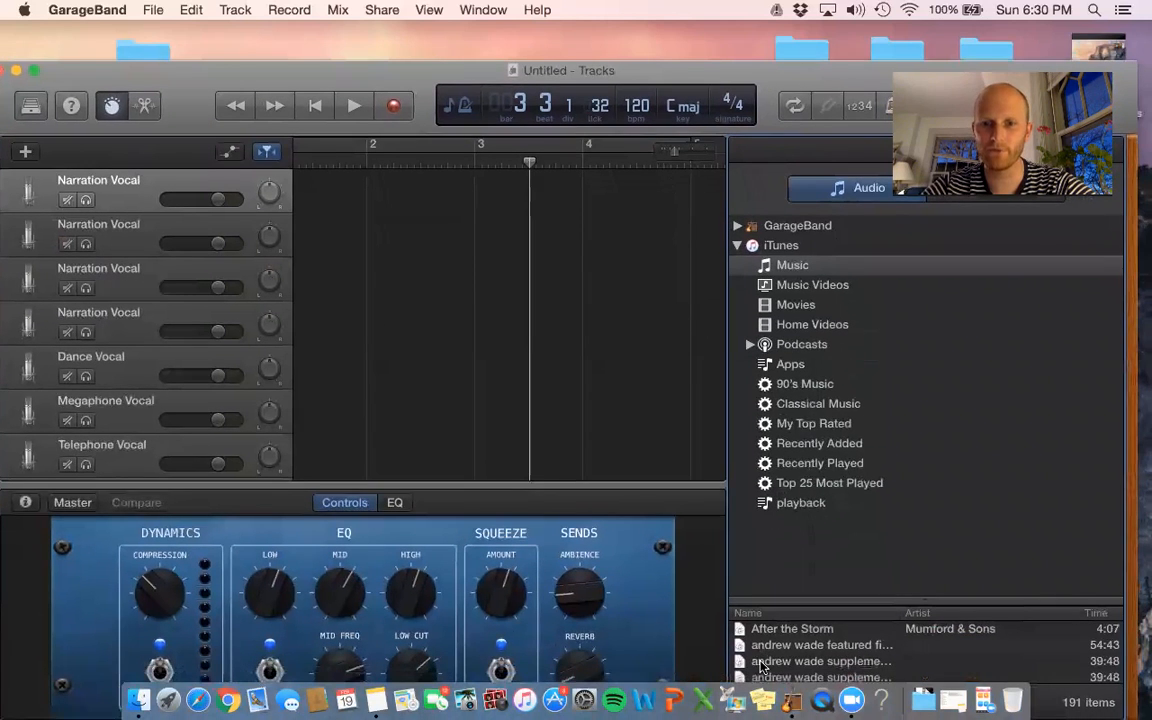
{"action": "scroll", "coordinate": [793, 647], "scroll_direction": "down", "scroll_amount": 13}
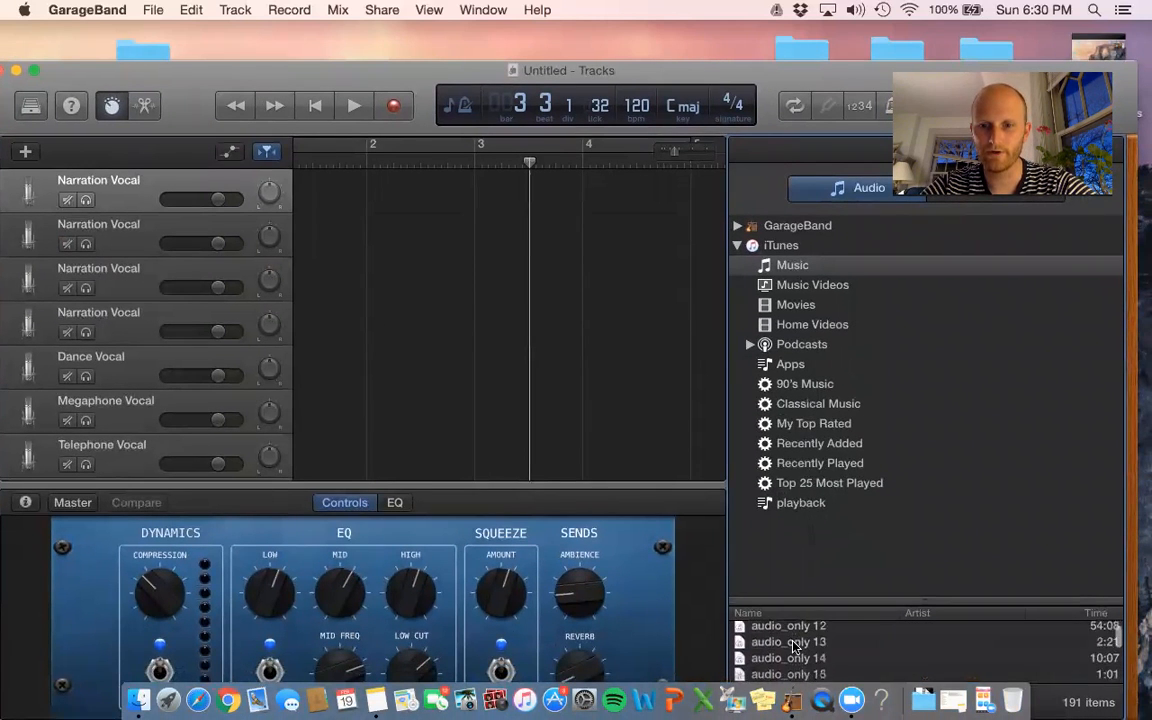
{"action": "scroll", "coordinate": [793, 647], "scroll_direction": "down", "scroll_amount": 15}
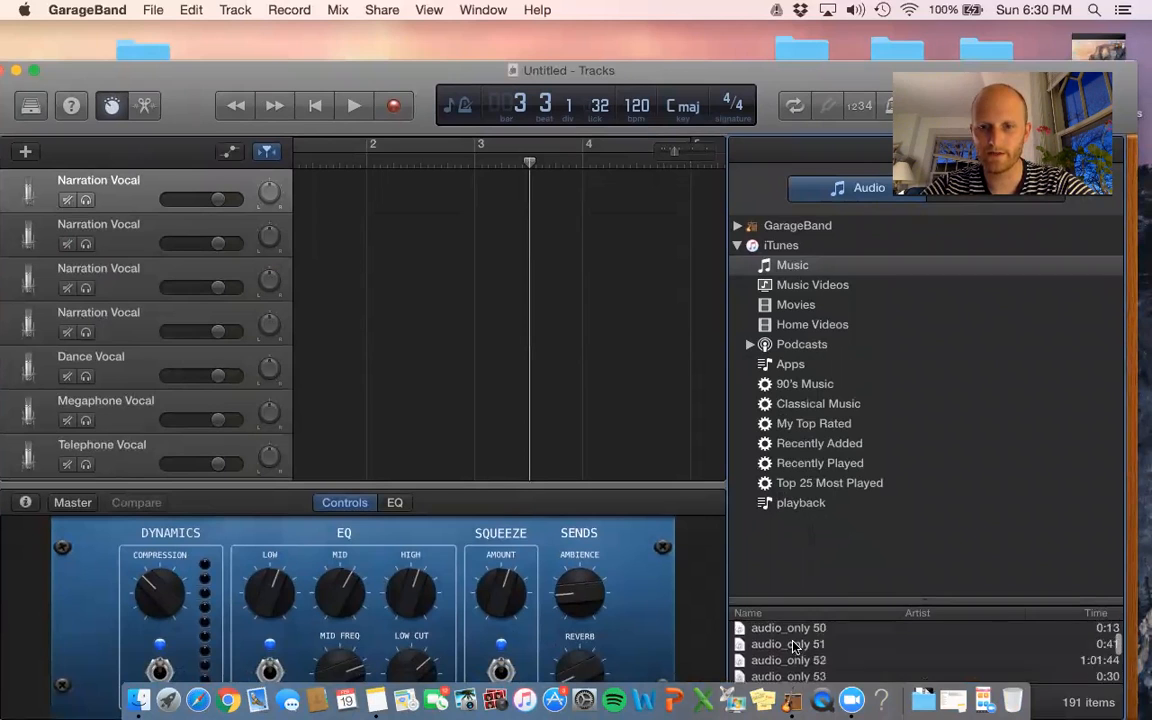
{"action": "scroll", "coordinate": [793, 647], "scroll_direction": "up", "scroll_amount": 1}
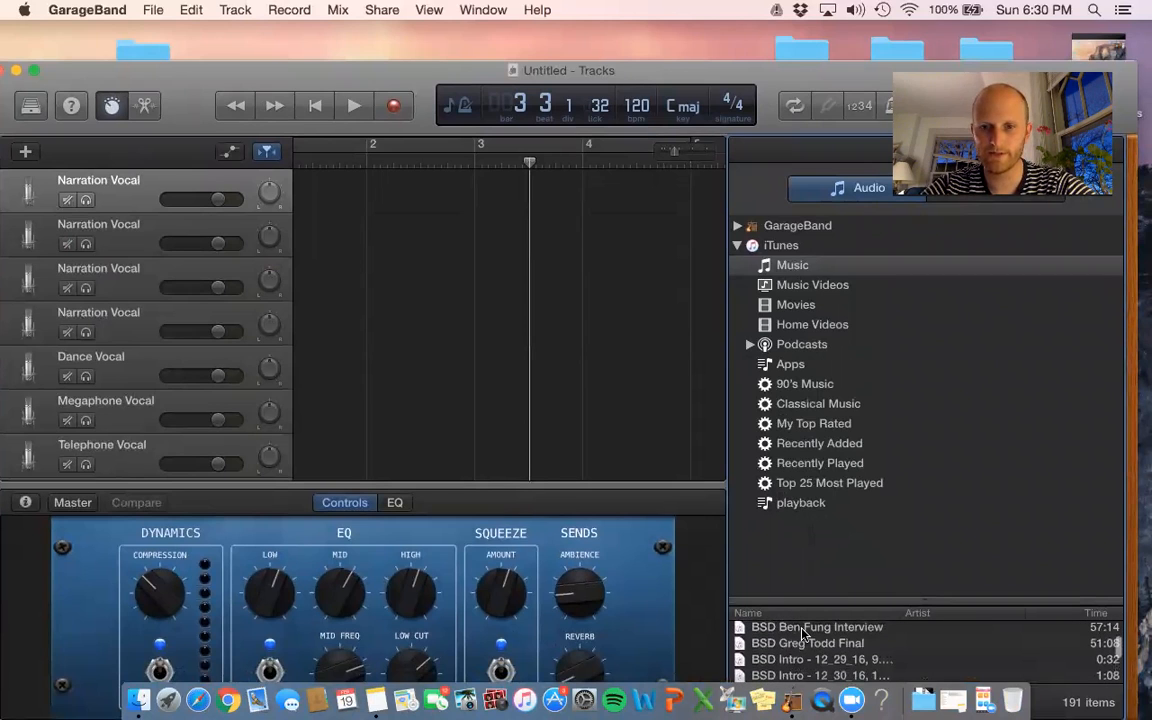
{"action": "left_click", "coordinate": [803, 631]}
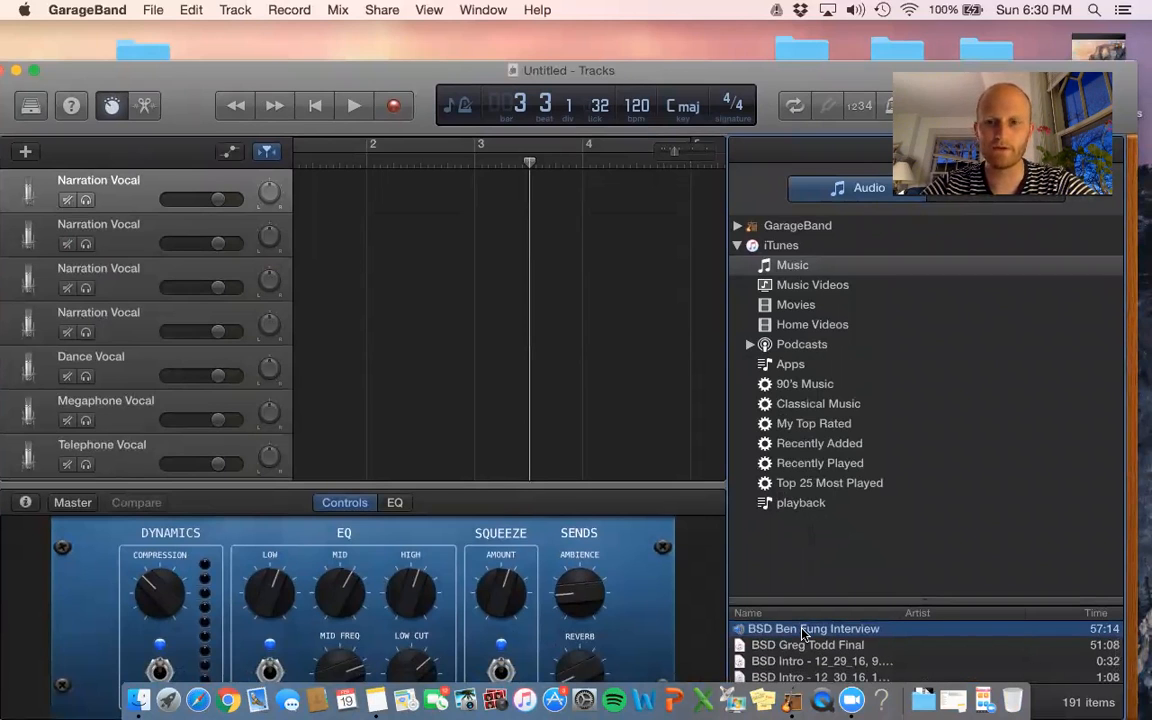
{"action": "left_click_drag", "start_coordinate": [803, 631], "coordinate": [340, 188]}
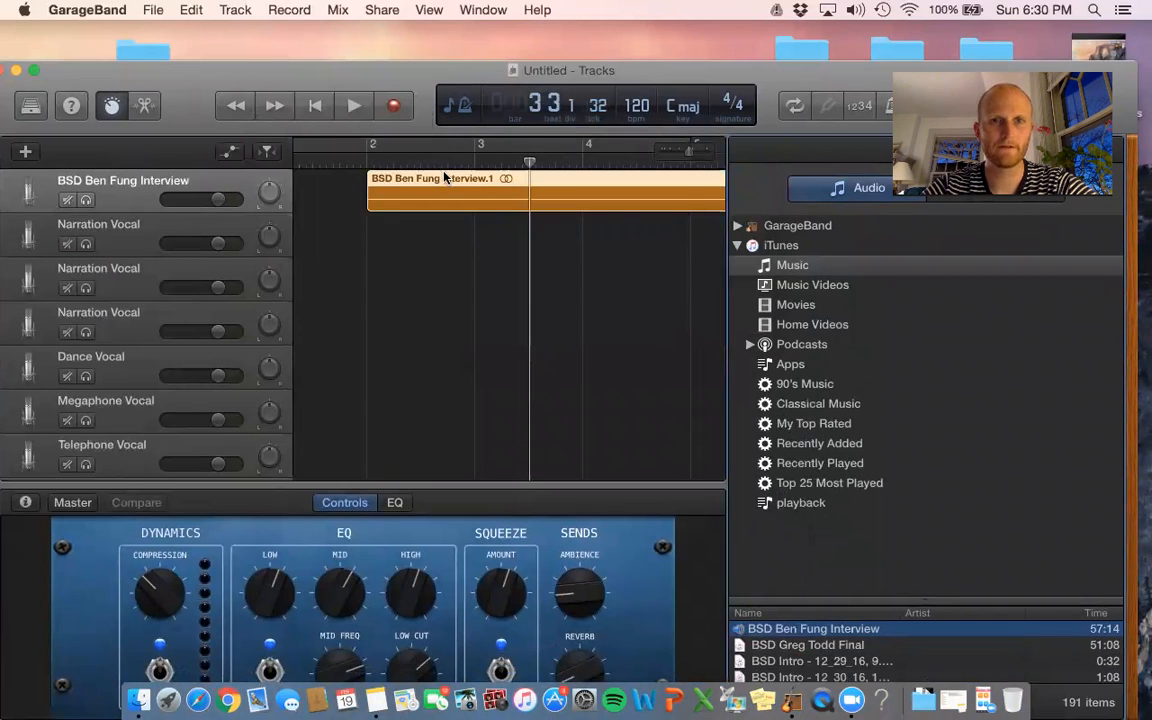
- Align the interview region to start at bar 1 and play it back
{"action": "left_click_drag", "start_coordinate": [381, 177], "coordinate": [304, 177]}
{"action": "scroll", "coordinate": [479, 305], "scroll_direction": "left", "scroll_amount": 3}
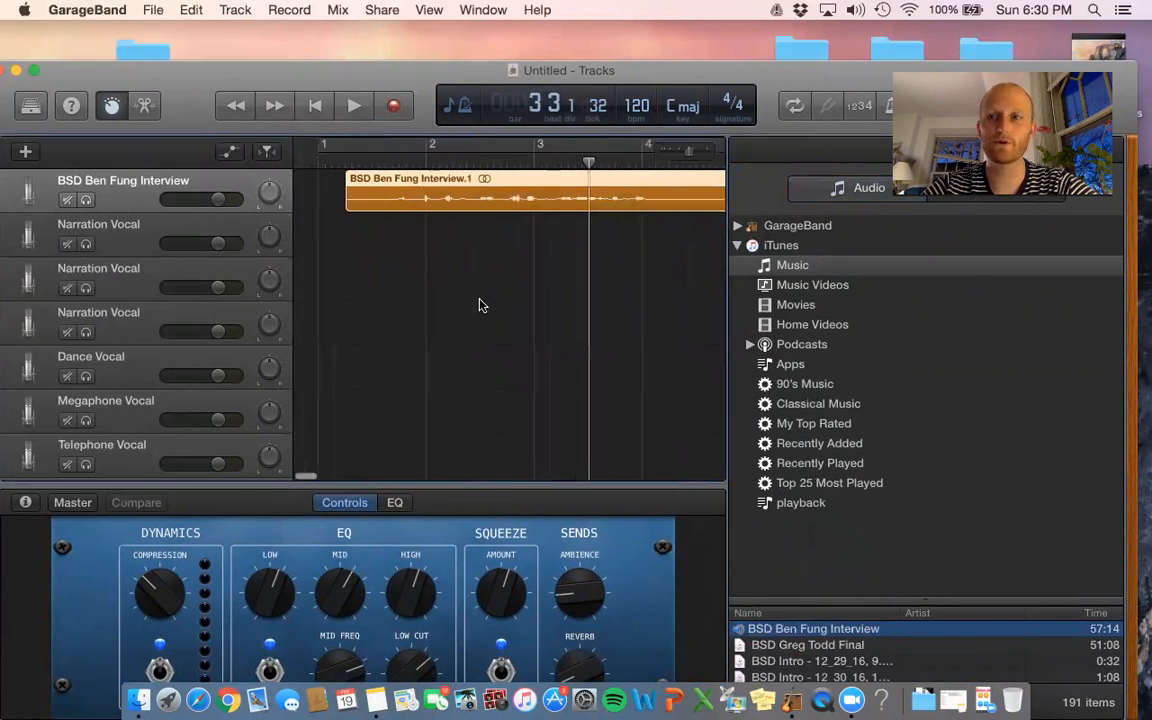
{"action": "left_click_drag", "start_coordinate": [418, 186], "coordinate": [391, 186]}
{"action": "left_click", "coordinate": [355, 105]}
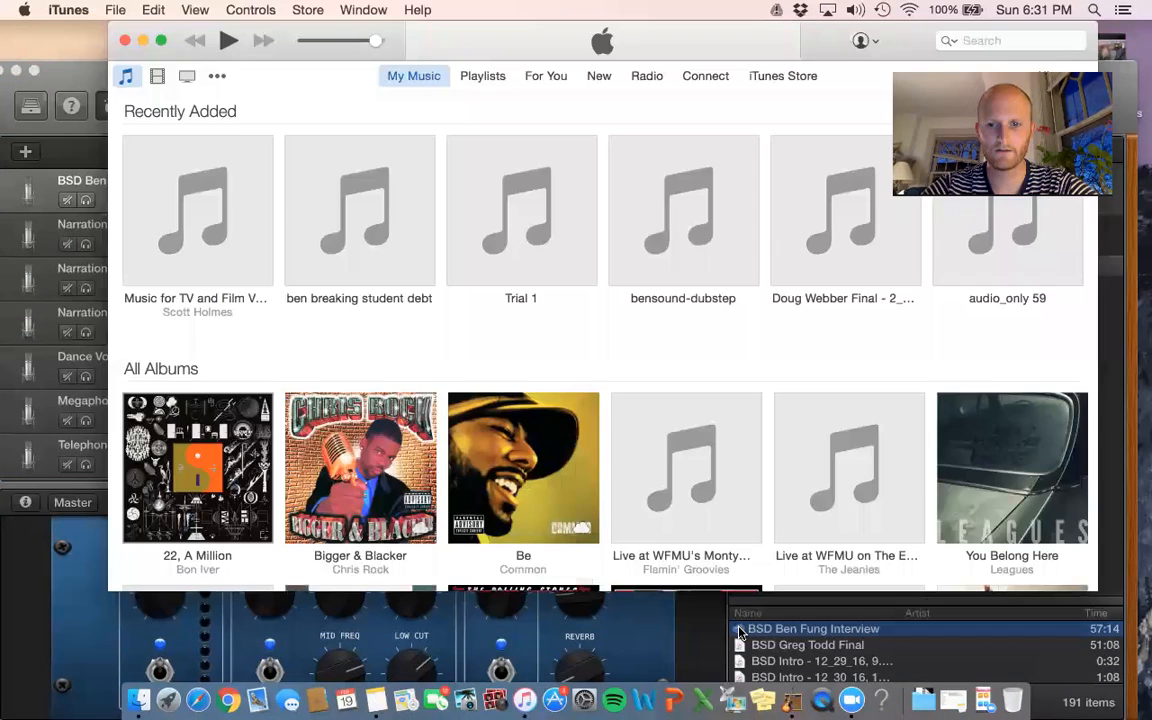
{"action": "left_click", "coordinate": [663, 567]}
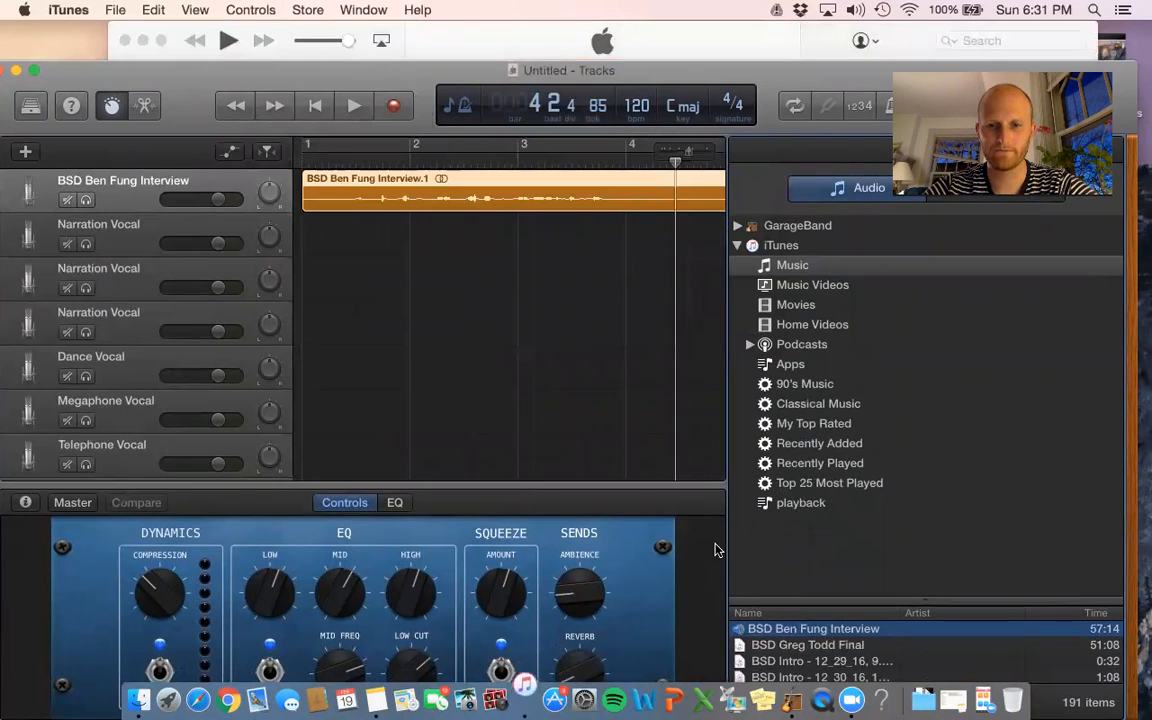
- Cancel iTunes' expired iCloud sign-in request and quit iTunes
{"action": "left_click", "coordinate": [524, 700]}
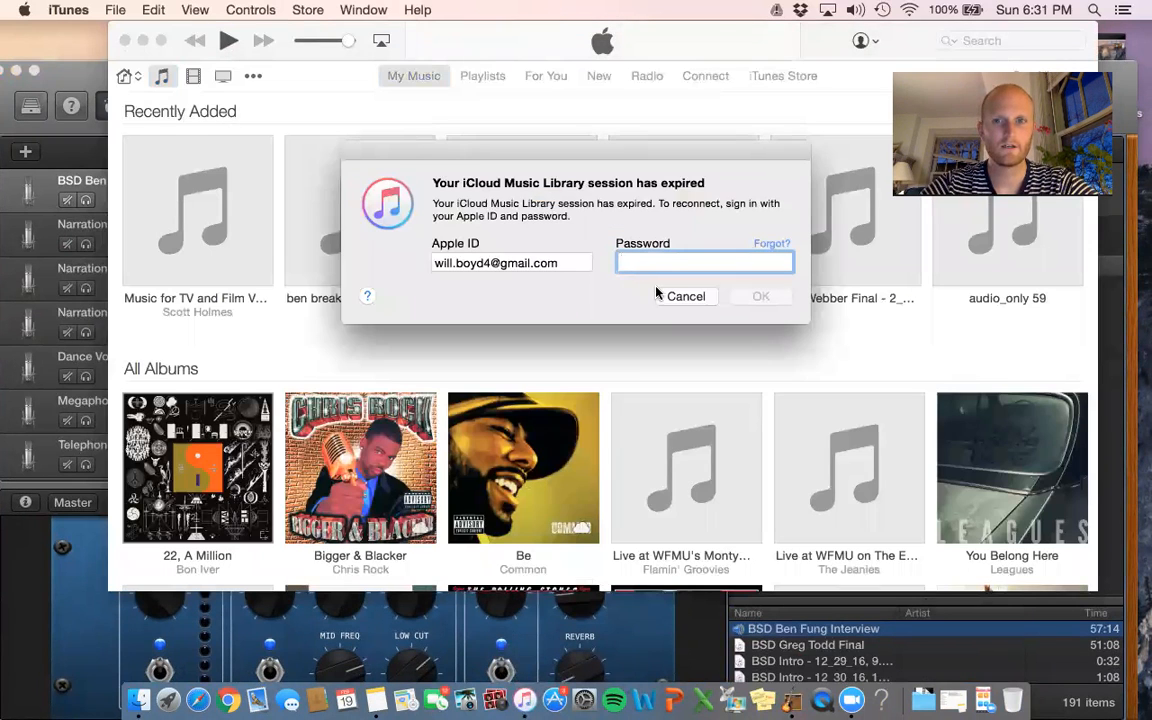
{"action": "left_click", "coordinate": [686, 296]}
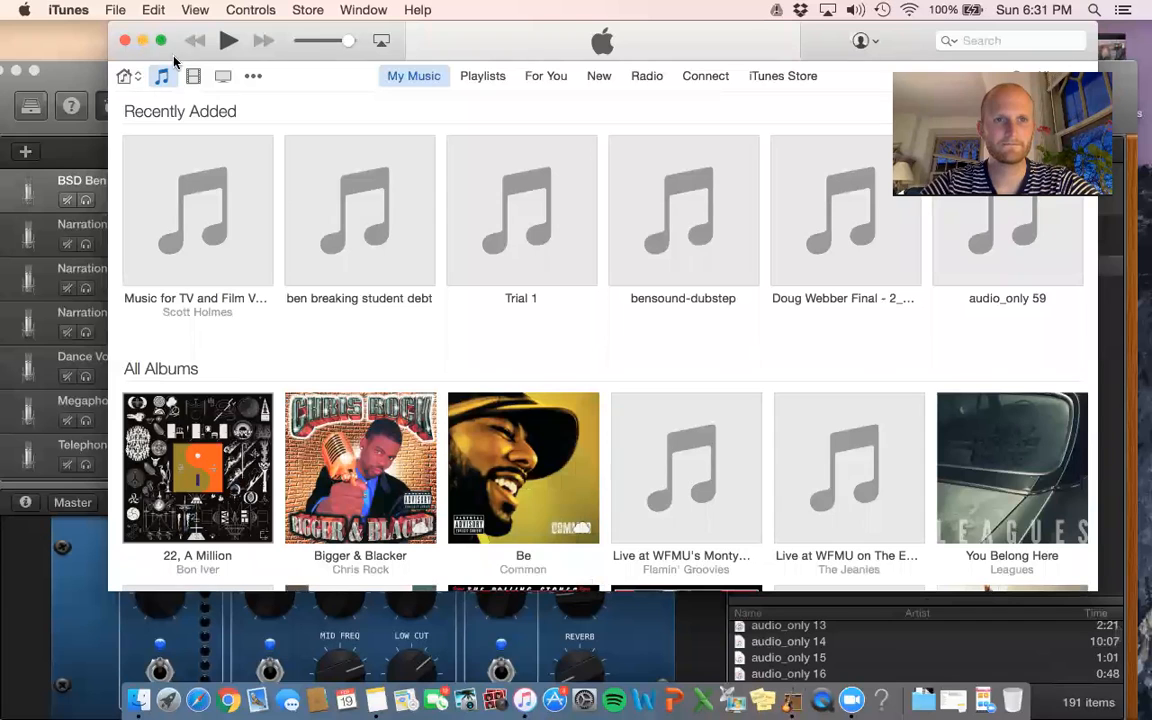
{"action": "left_click", "coordinate": [68, 10]}
{"action": "left_click", "coordinate": [78, 222]}
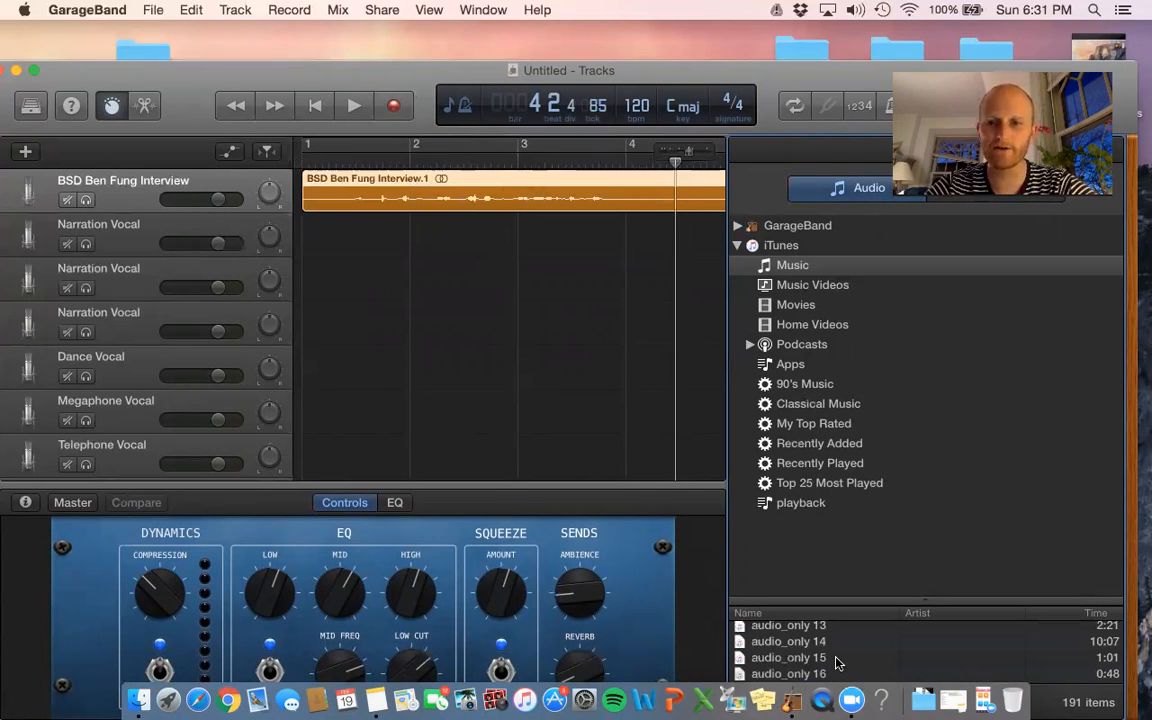
- Add the BSD Intro recording from the Media Browser onto the second track at bar 1
{"action": "scroll", "coordinate": [838, 663], "scroll_direction": "down", "scroll_amount": 15}
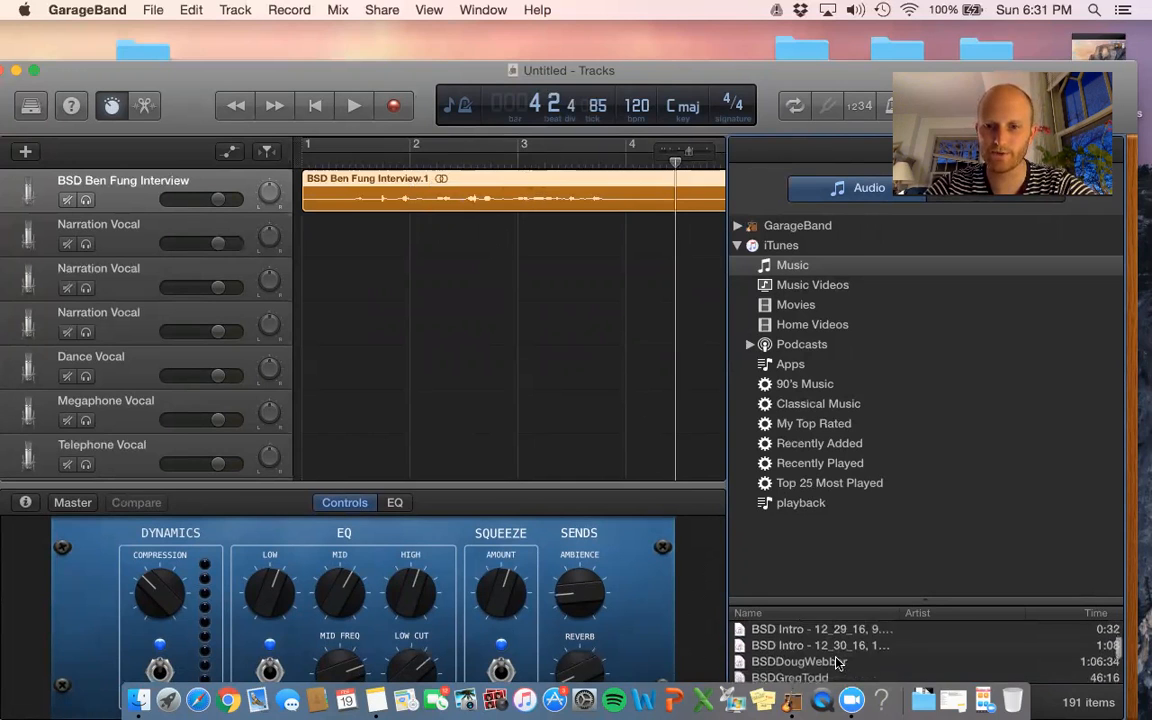
{"action": "scroll", "coordinate": [830, 665], "scroll_direction": "up", "scroll_amount": 1}
{"action": "left_click_drag", "start_coordinate": [820, 668], "coordinate": [322, 237]}
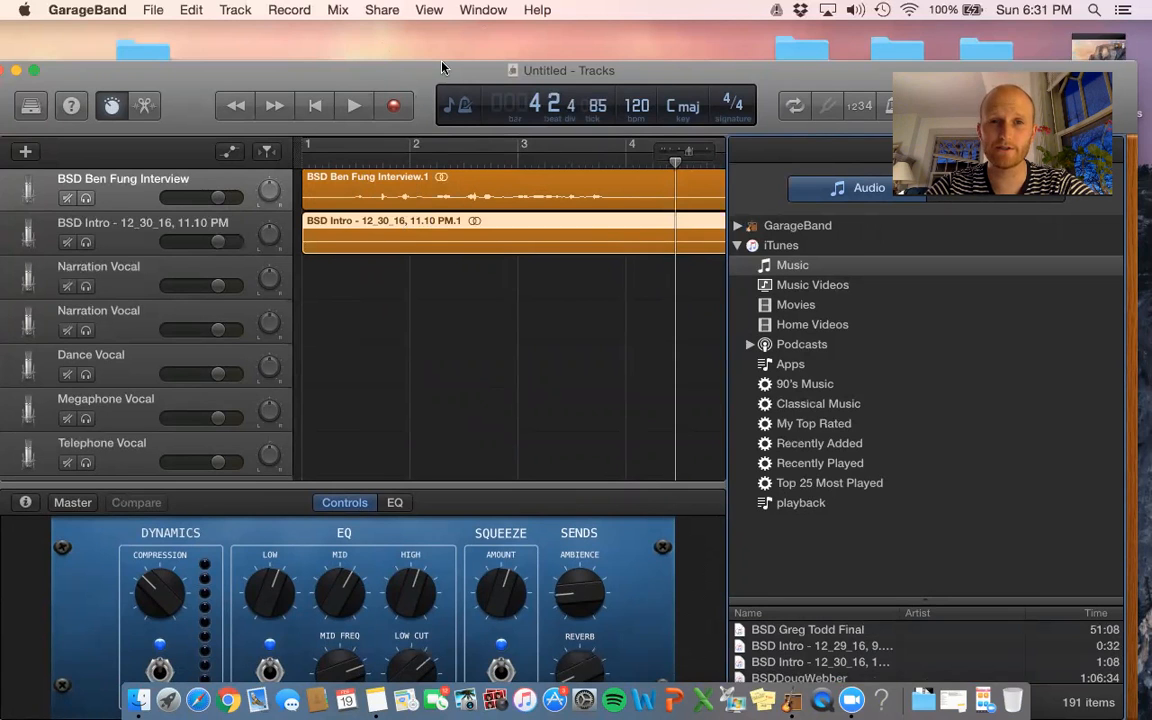
- Move the interview region later to about bar 31, then play the intro from the start
{"action": "left_click_drag", "start_coordinate": [433, 195], "coordinate": [590, 194]}
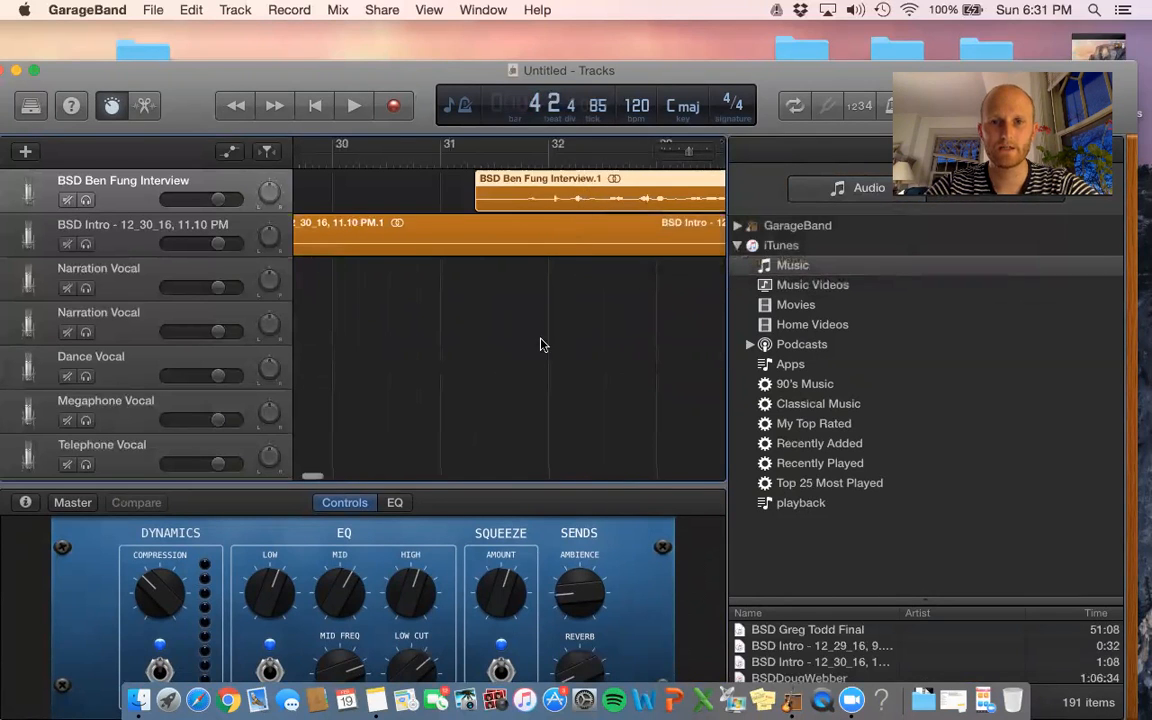
{"action": "scroll", "coordinate": [541, 344], "scroll_direction": "left", "scroll_amount": 5}
{"action": "scroll", "coordinate": [541, 344], "scroll_direction": "left", "scroll_amount": 10}
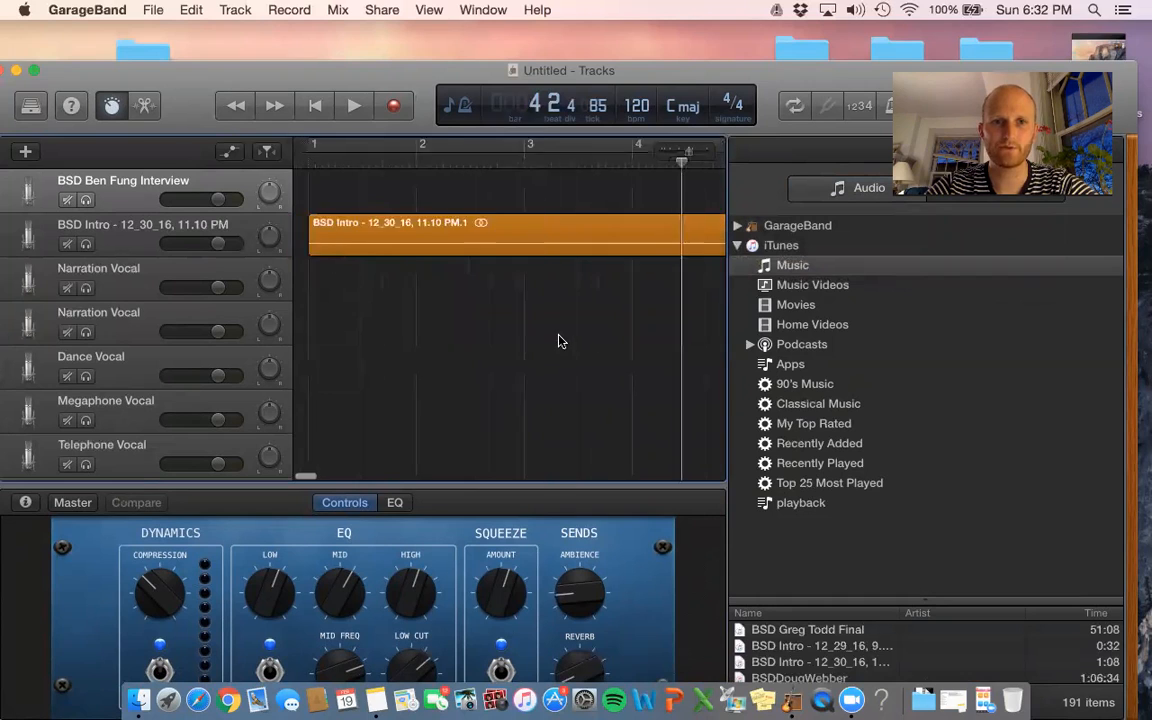
{"action": "left_click", "coordinate": [303, 153]}
{"action": "left_click", "coordinate": [354, 116]}
{"action": "key", "text": "XF86AudioRaiseVolume"}
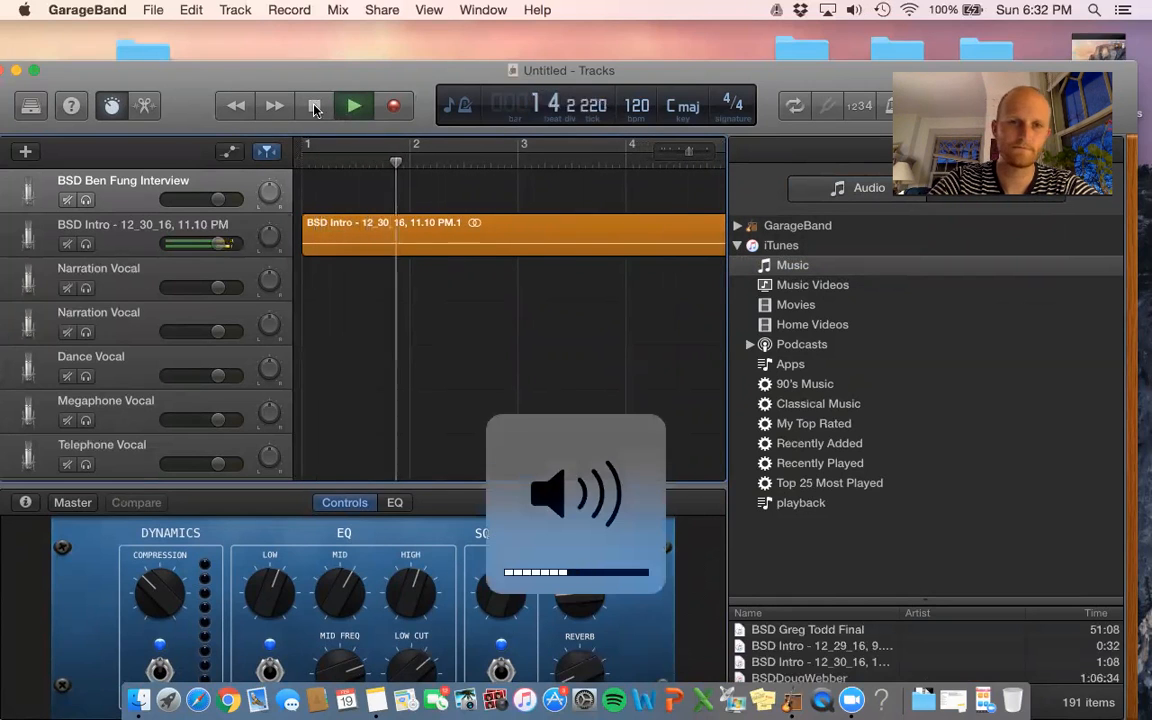
{"action": "left_click", "coordinate": [314, 110]}
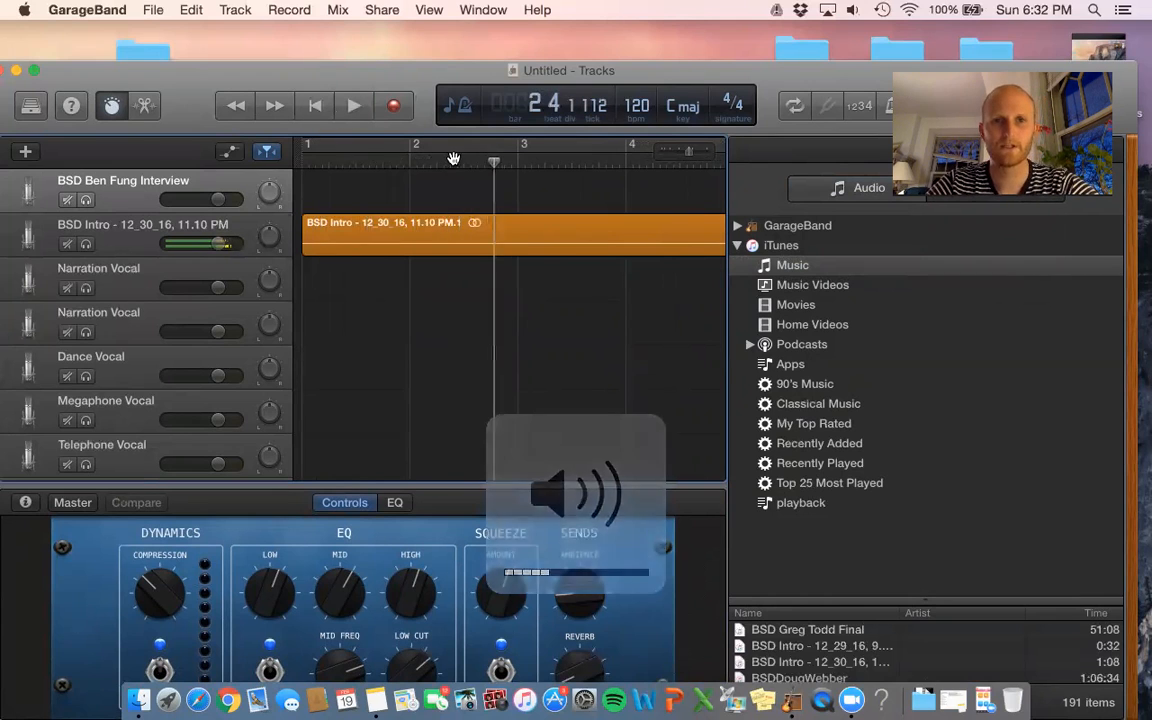
{"action": "scroll", "coordinate": [527, 178], "scroll_direction": "right", "scroll_amount": 5}
{"action": "scroll", "coordinate": [527, 176], "scroll_direction": "right", "scroll_amount": 10}
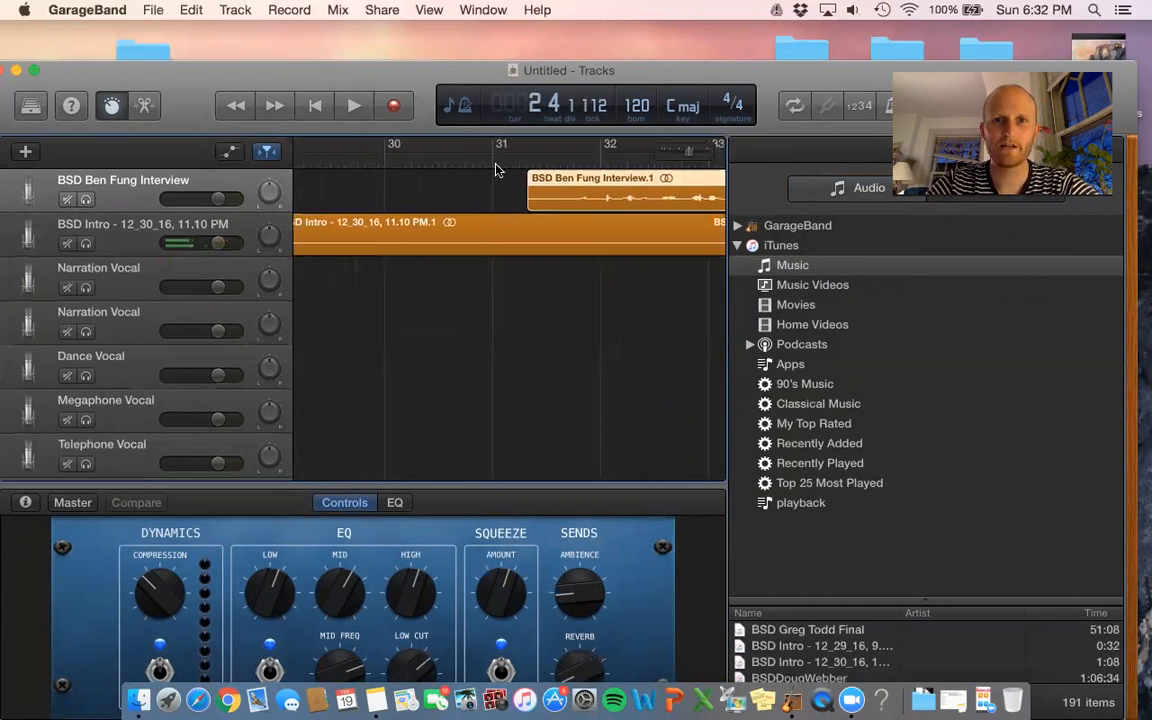
{"action": "left_click", "coordinate": [494, 160]}
{"action": "key", "text": "space"}
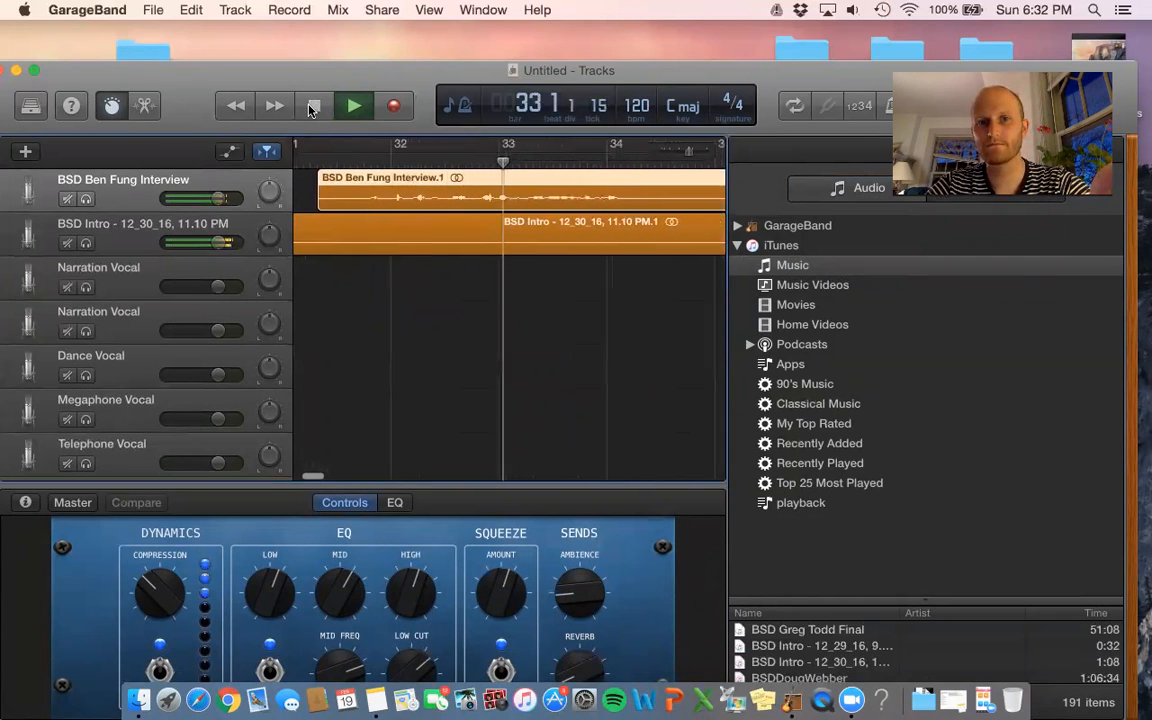
{"action": "left_click", "coordinate": [311, 108]}
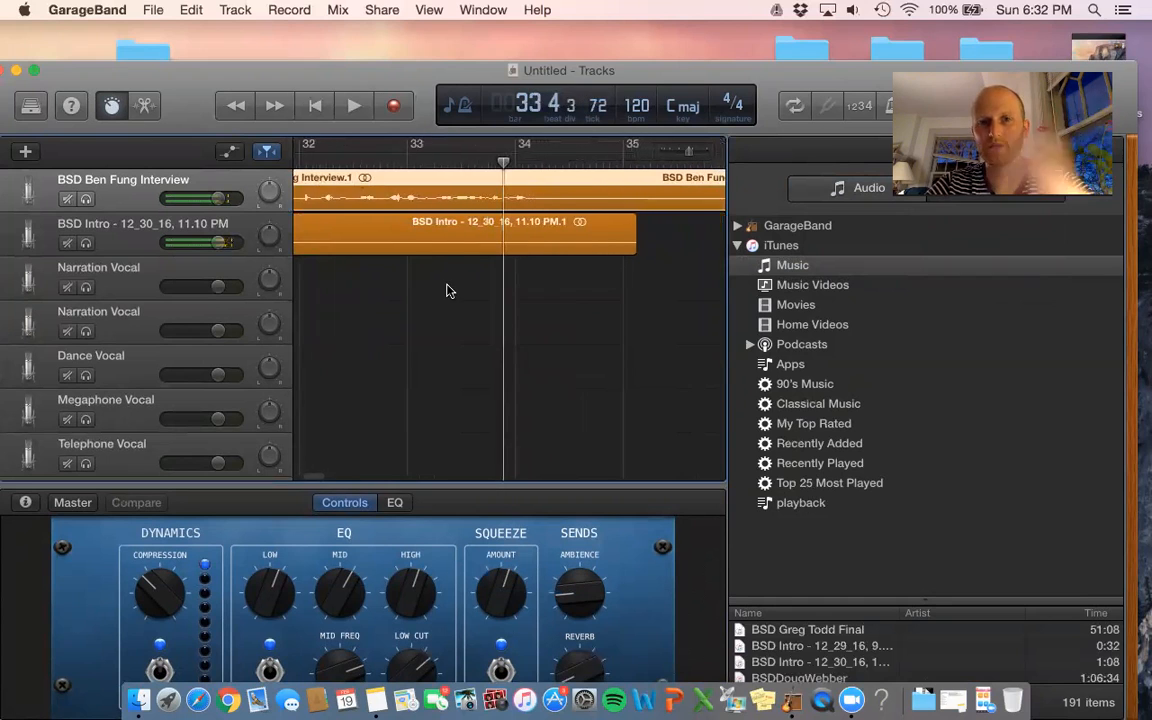
{"action": "scroll", "coordinate": [448, 290], "scroll_direction": "left", "scroll_amount": 15}
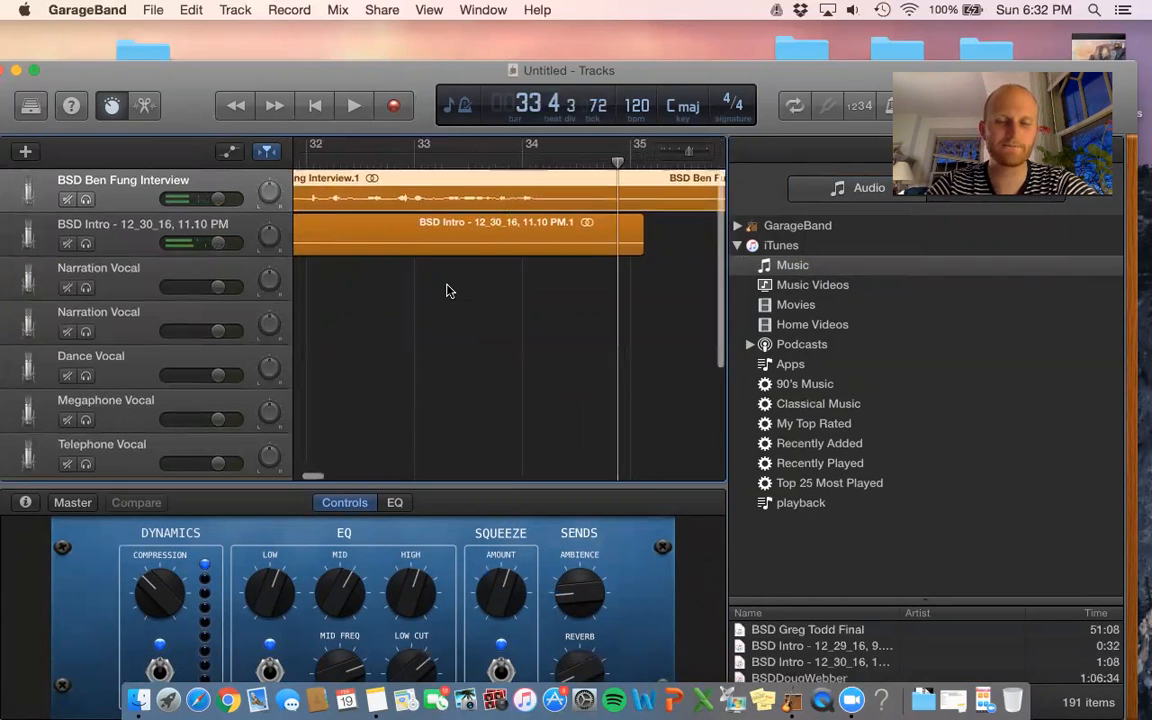
{"action": "scroll", "coordinate": [448, 290], "scroll_direction": "left", "scroll_amount": 5}
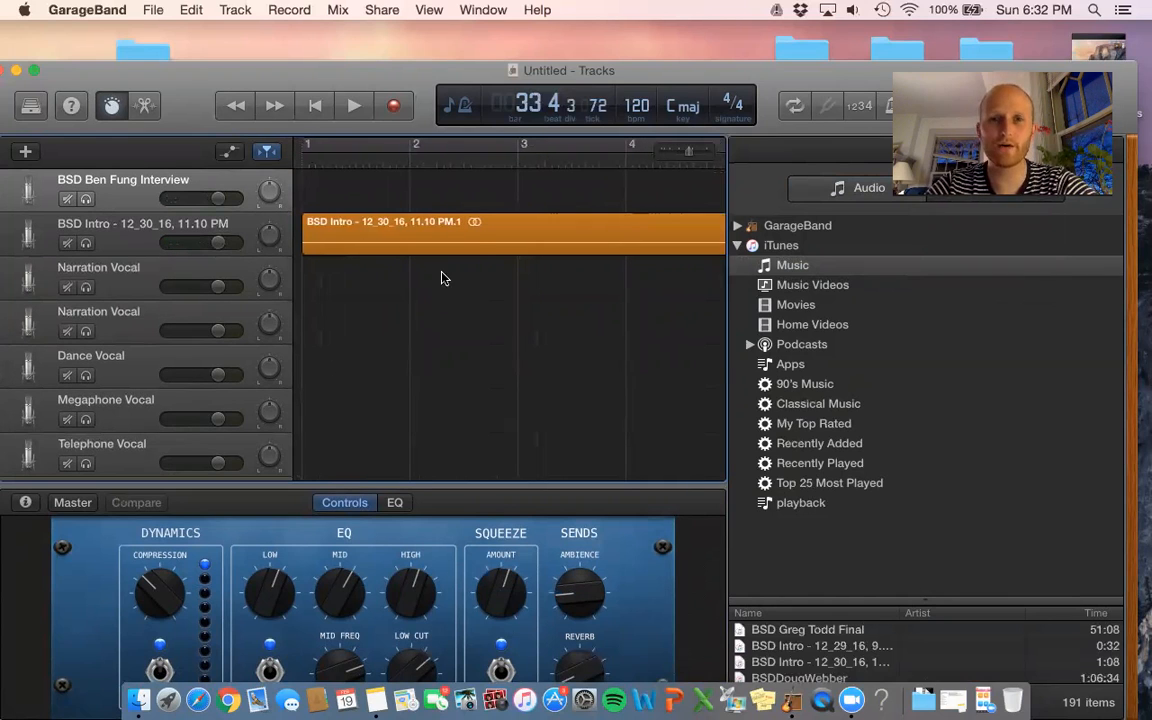
- Open the BSD Intro region in the Audio Editor and show its Region settings
{"action": "left_click", "coordinate": [473, 249]}
{"action": "double_click", "coordinate": [473, 249]}
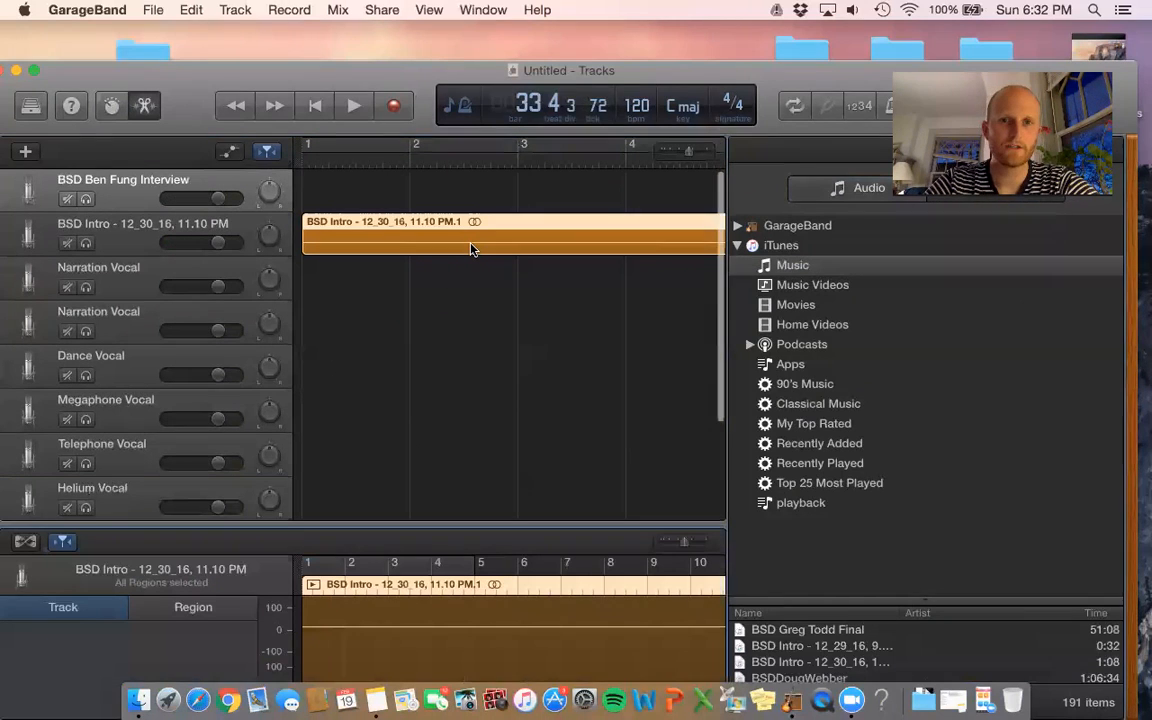
{"action": "left_click_drag", "start_coordinate": [783, 90], "coordinate": [776, 35]}
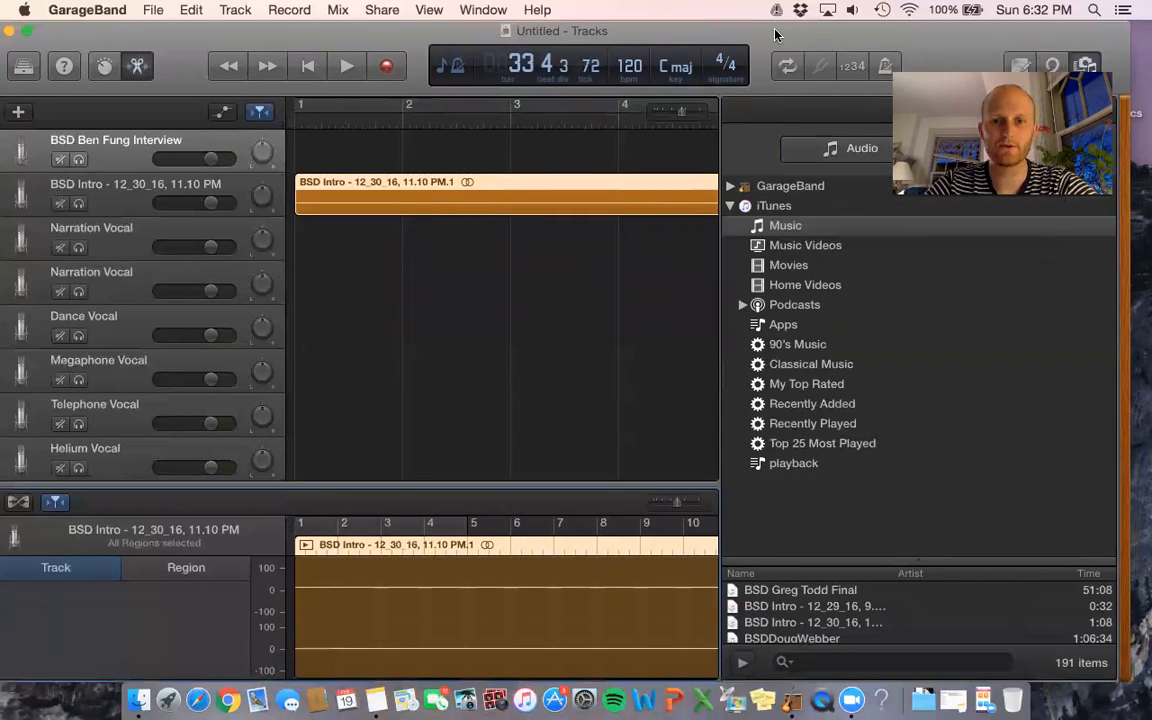
{"action": "left_click", "coordinate": [519, 188]}
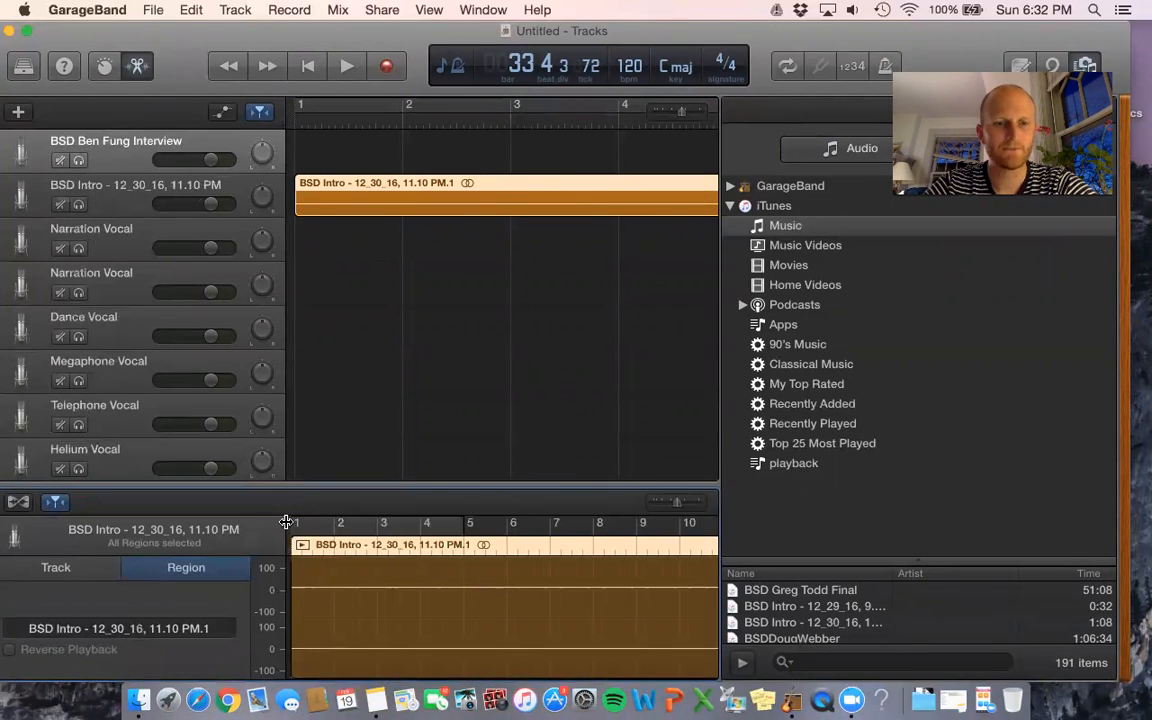
{"action": "scroll", "coordinate": [555, 374], "scroll_direction": "right", "scroll_amount": 10}
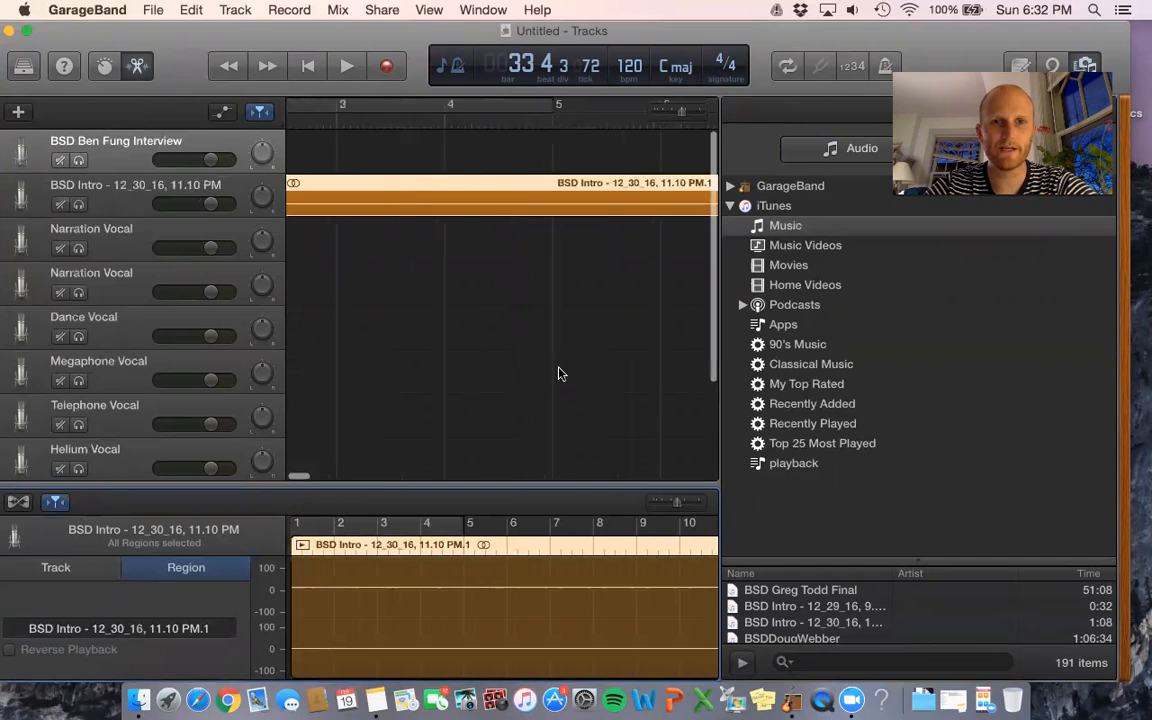
{"action": "scroll", "coordinate": [555, 374], "scroll_direction": "right", "scroll_amount": 5}
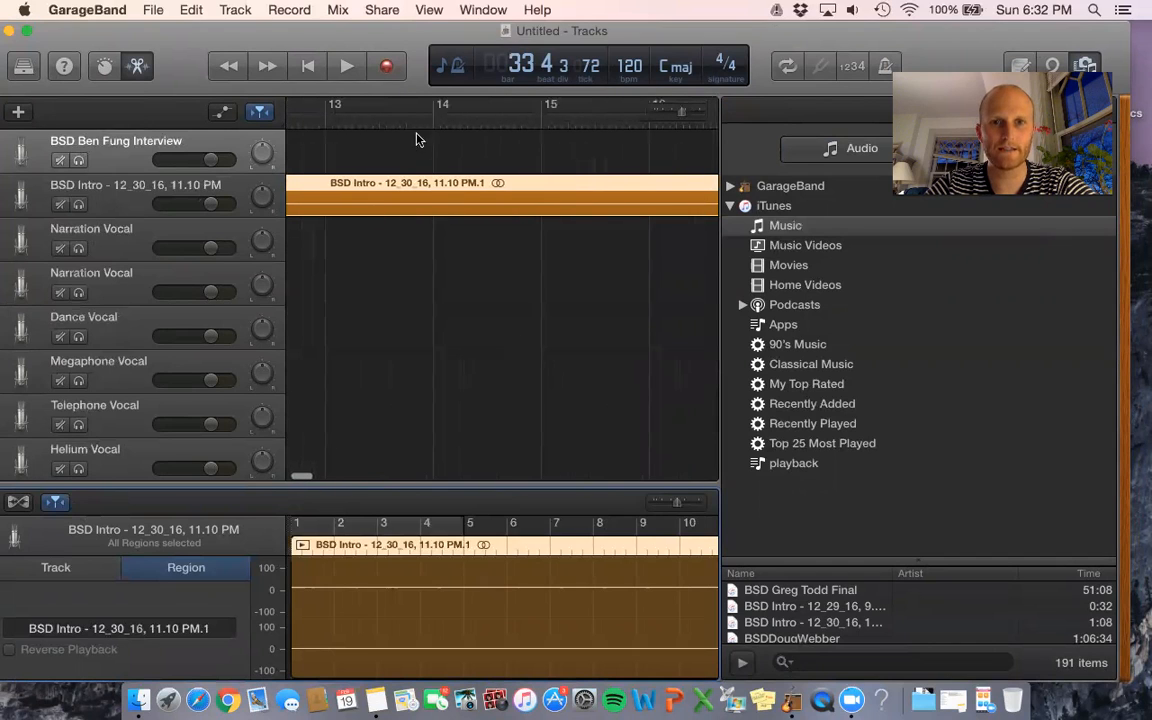
- Switch the LCD counter and rulers to Time mode (minutes and seconds)
{"action": "left_click", "coordinate": [442, 68]}
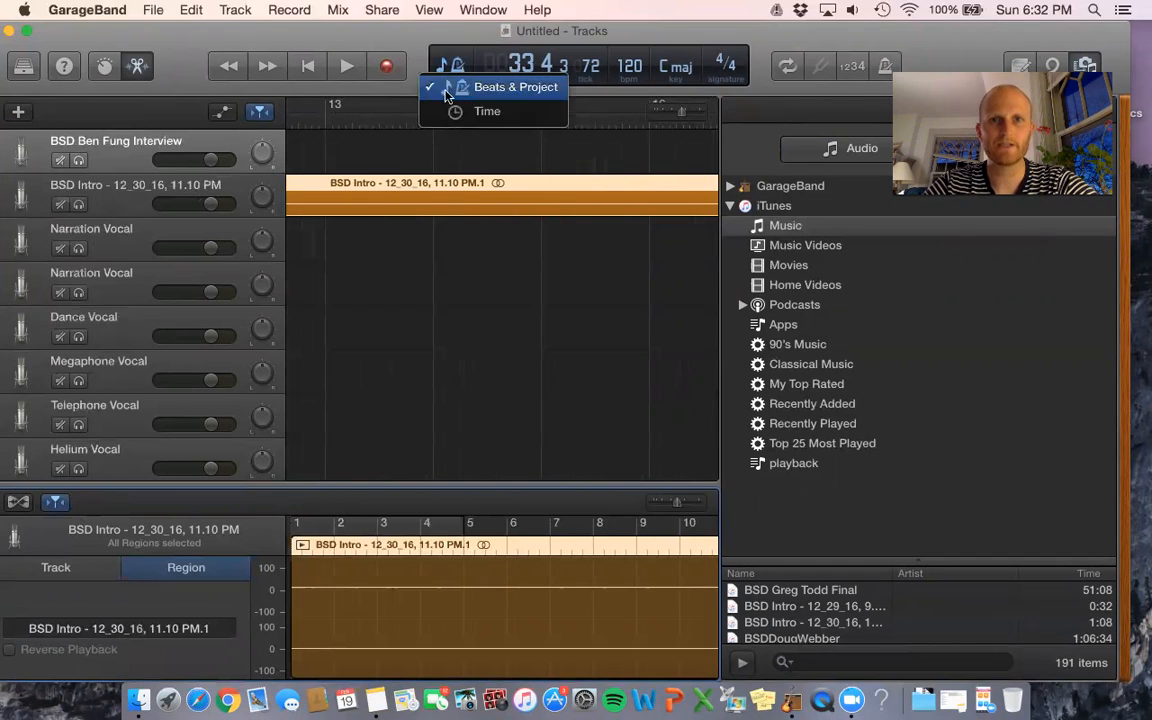
{"action": "left_click", "coordinate": [456, 111]}
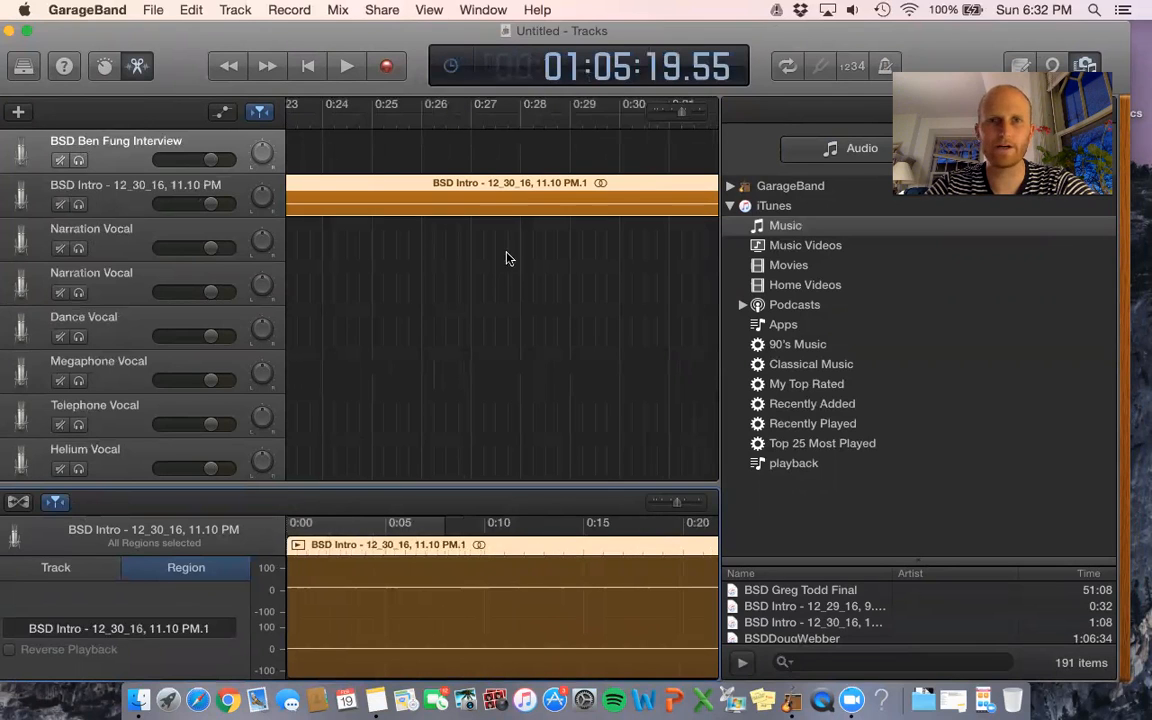
{"action": "scroll", "coordinate": [520, 300], "scroll_direction": "right", "scroll_amount": 3}
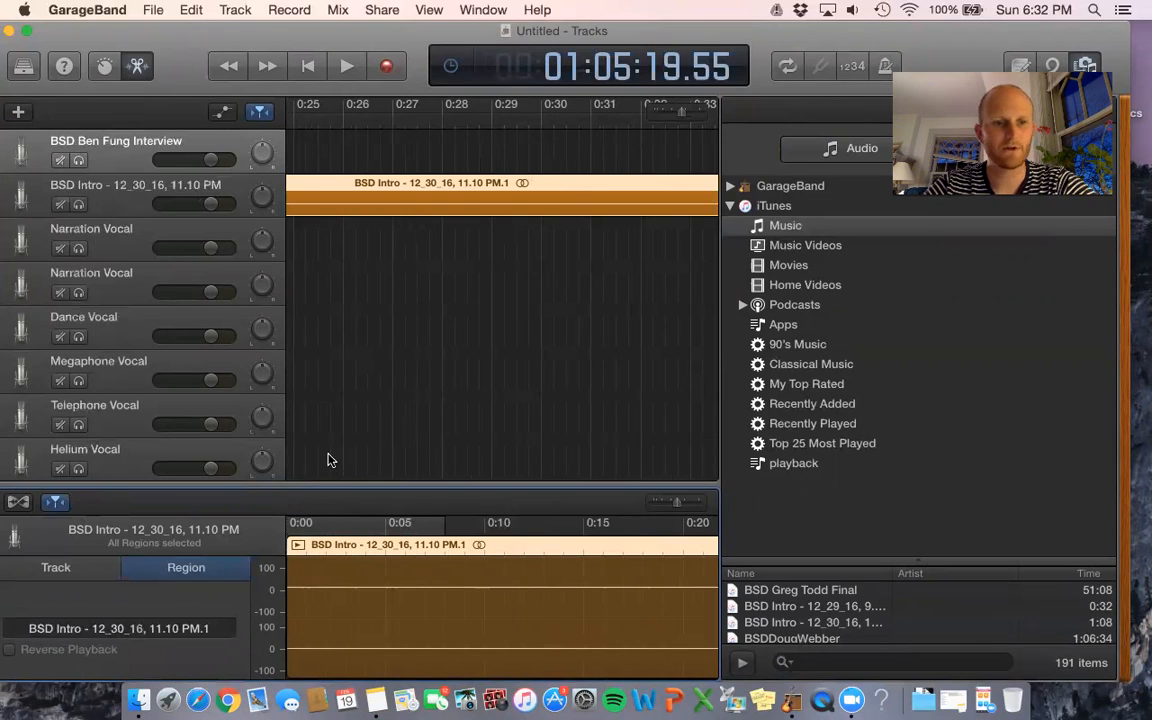
- Turn off editor playhead following and place the playhead just before 0:30
{"action": "left_click", "coordinate": [541, 124]}
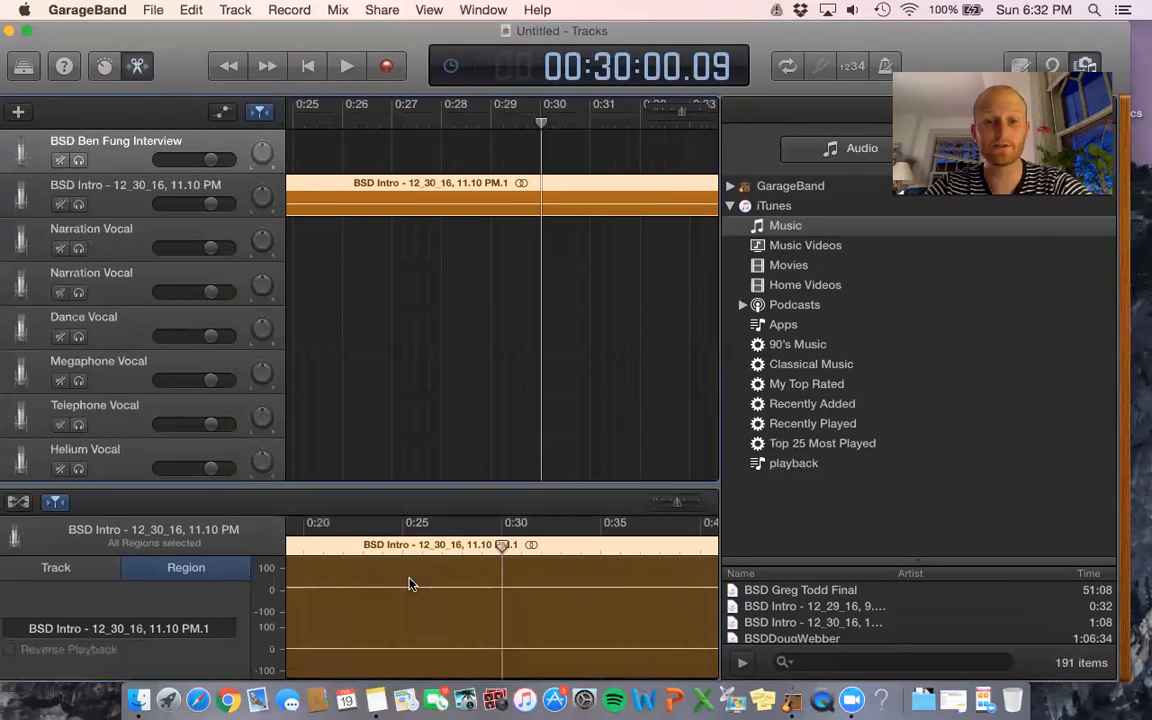
{"action": "left_click", "coordinate": [57, 503]}
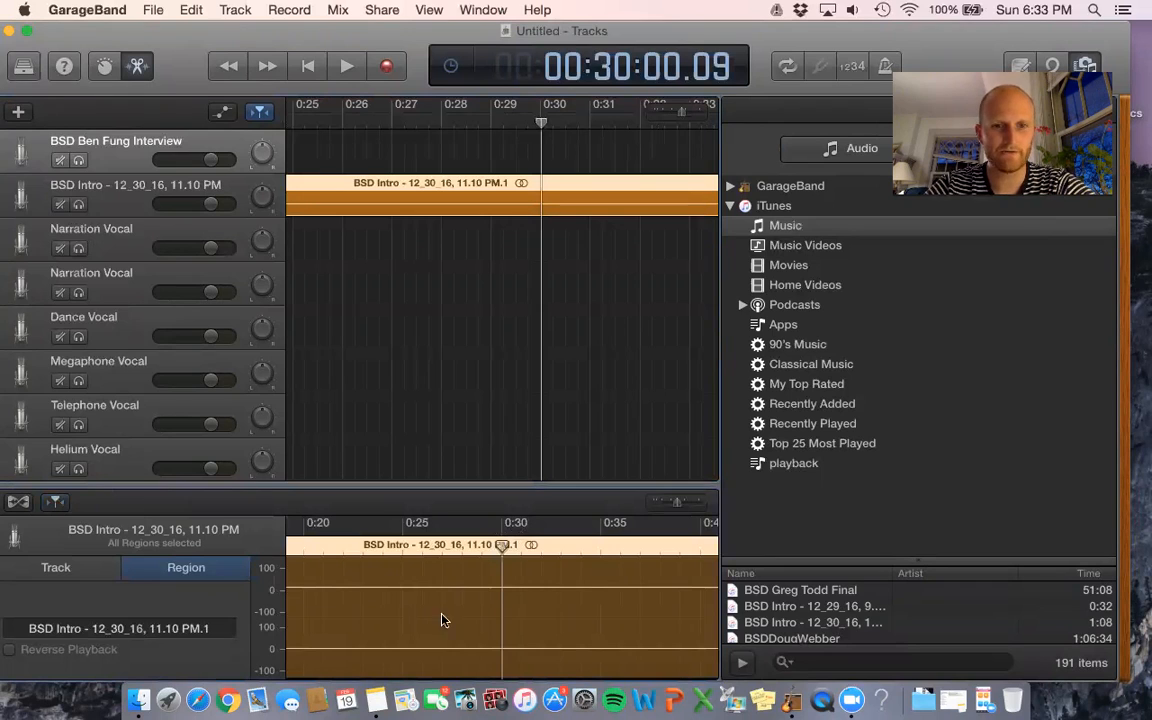
{"action": "left_click", "coordinate": [313, 537]}
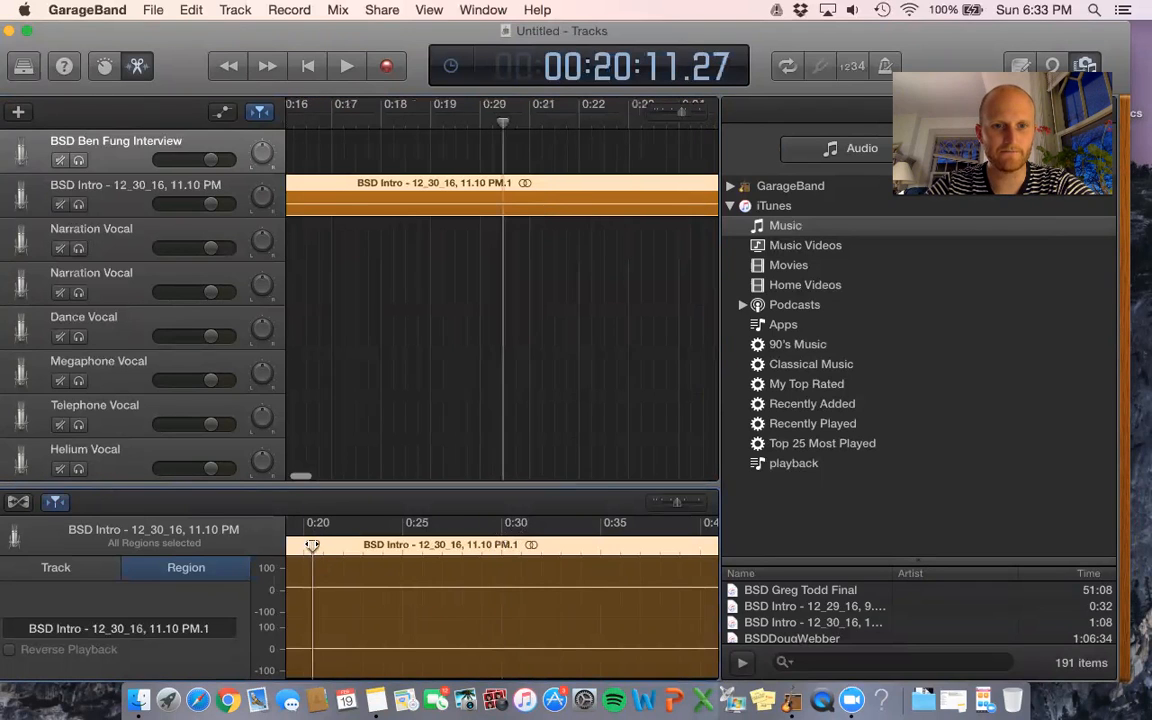
{"action": "scroll", "coordinate": [585, 309], "scroll_direction": "right", "scroll_amount": 2}
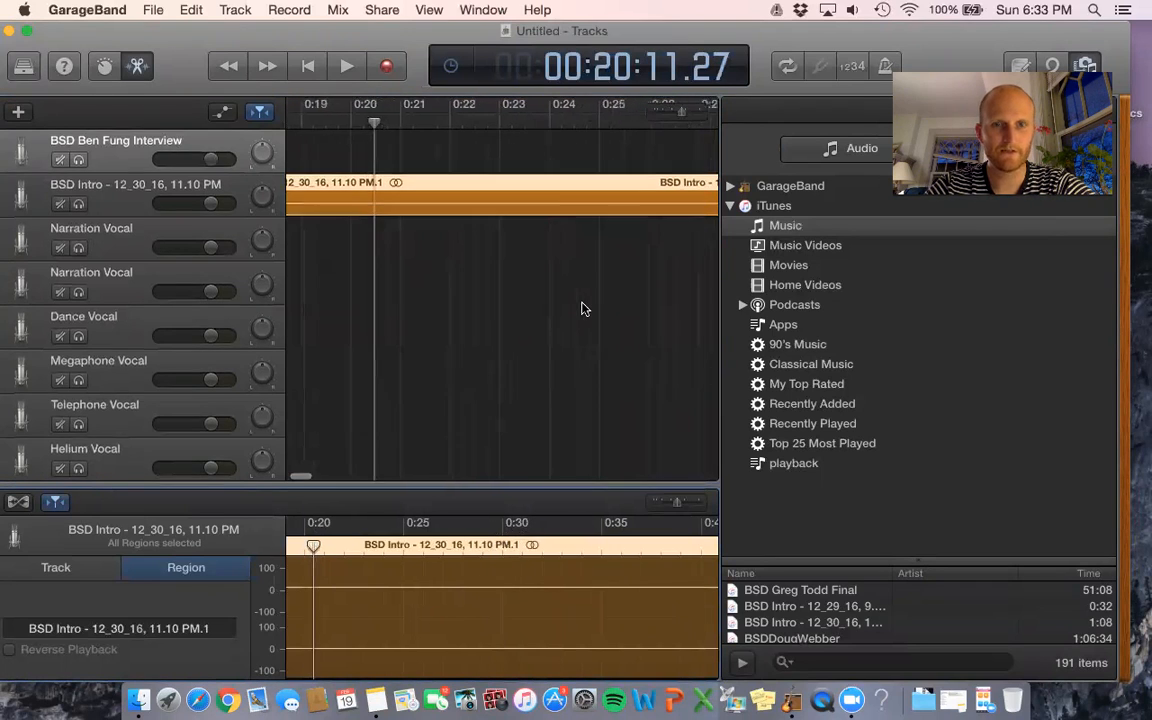
{"action": "scroll", "coordinate": [592, 122], "scroll_direction": "right", "scroll_amount": 5}
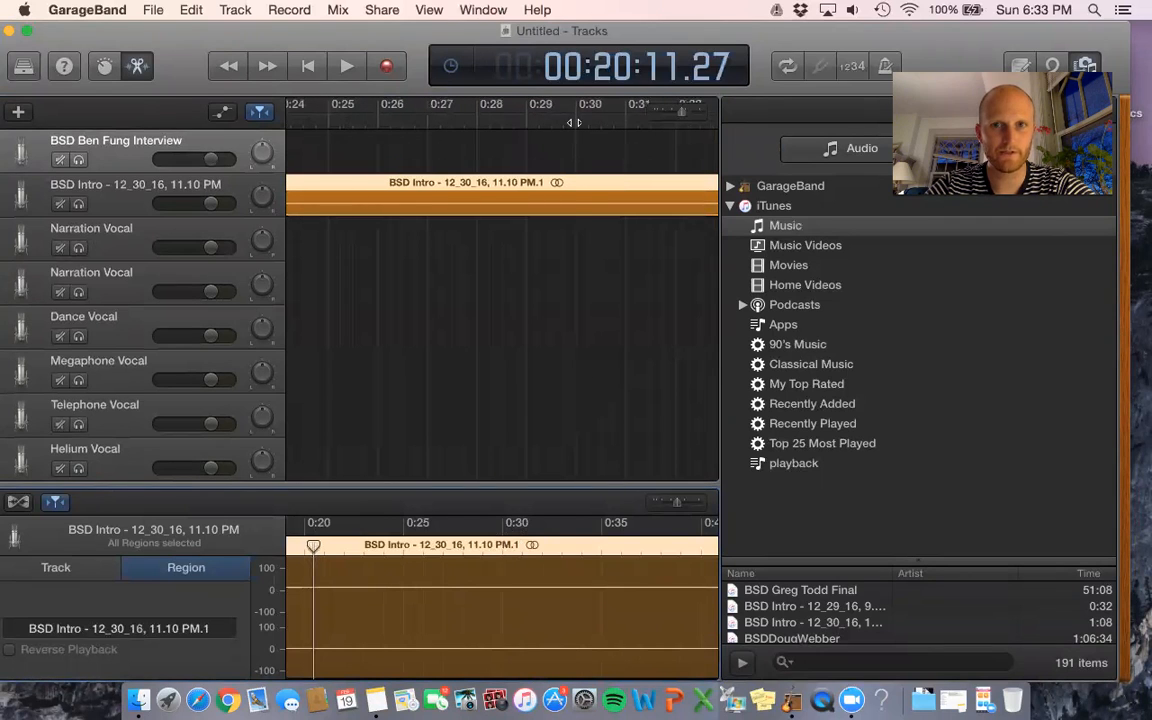
{"action": "left_click", "coordinate": [573, 121]}
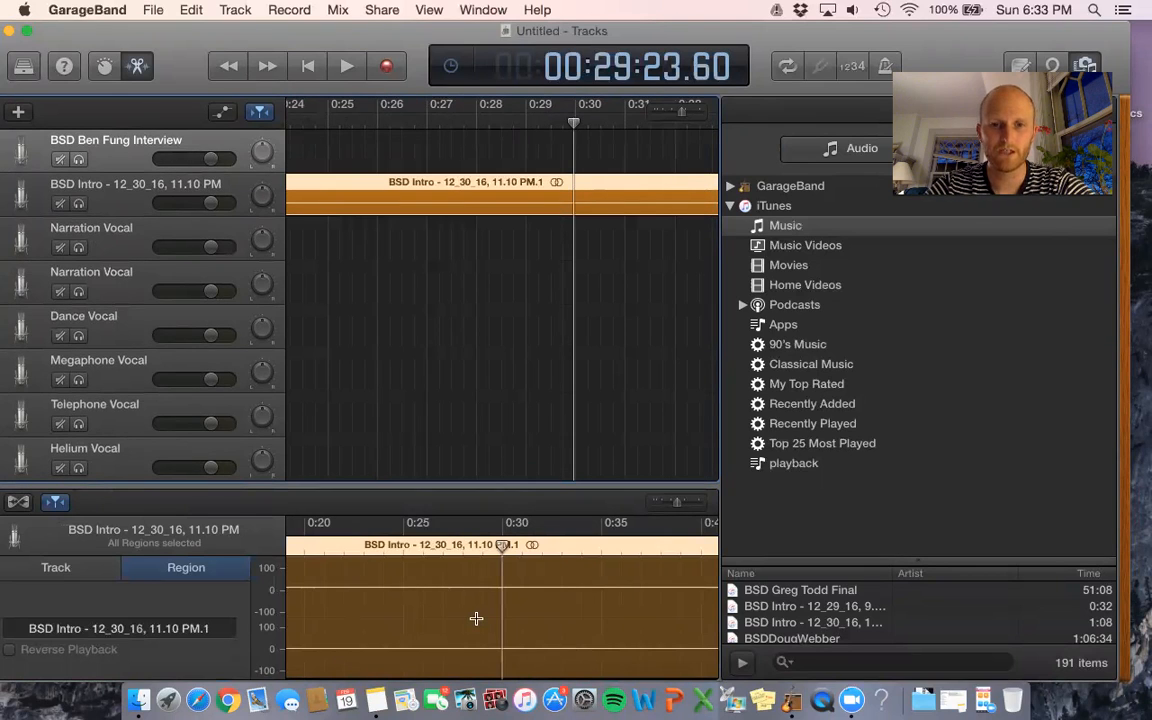
- Delete the BSD Intro region from about 0:30 onward, keeping only its first 30 seconds
{"action": "left_click_drag", "start_coordinate": [681, 113], "coordinate": [674, 112]}
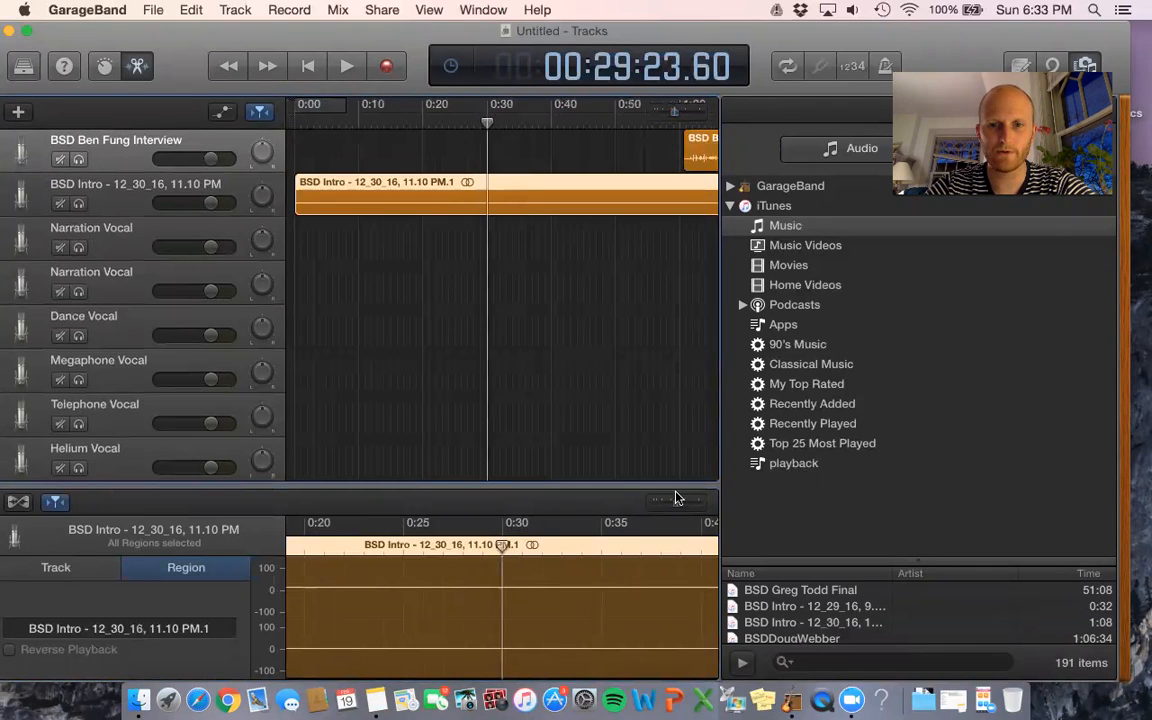
{"action": "left_click_drag", "start_coordinate": [675, 502], "coordinate": [671, 502]}
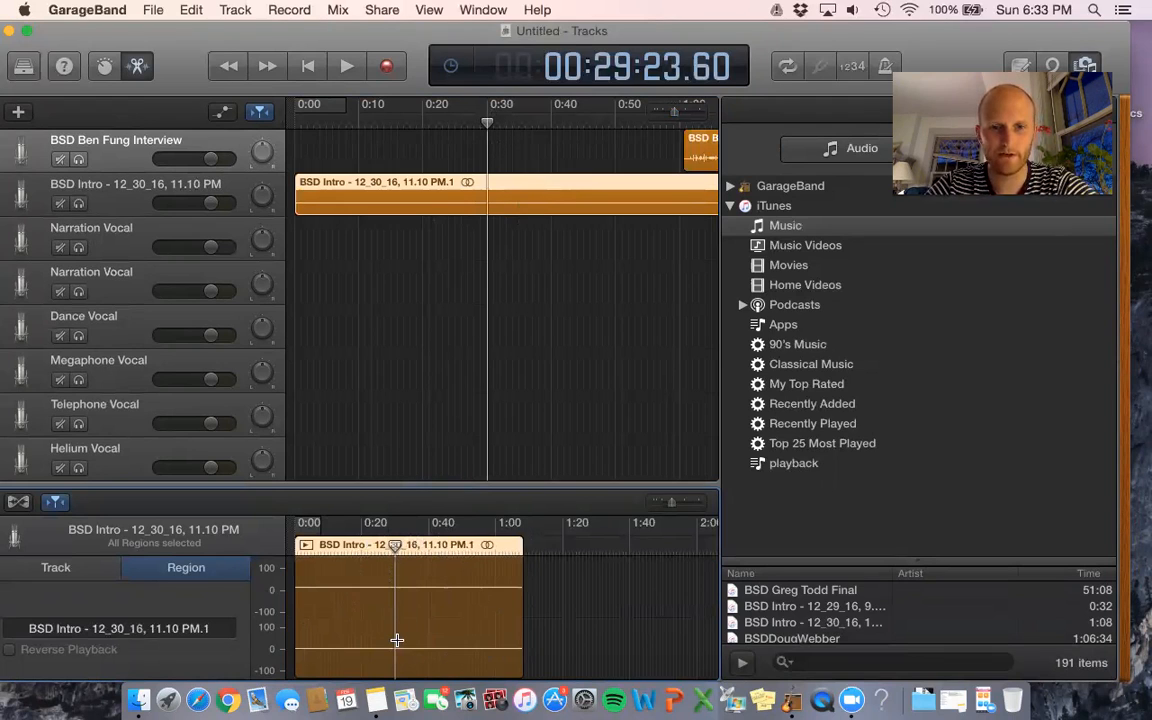
{"action": "left_click_drag", "start_coordinate": [397, 640], "coordinate": [521, 624]}
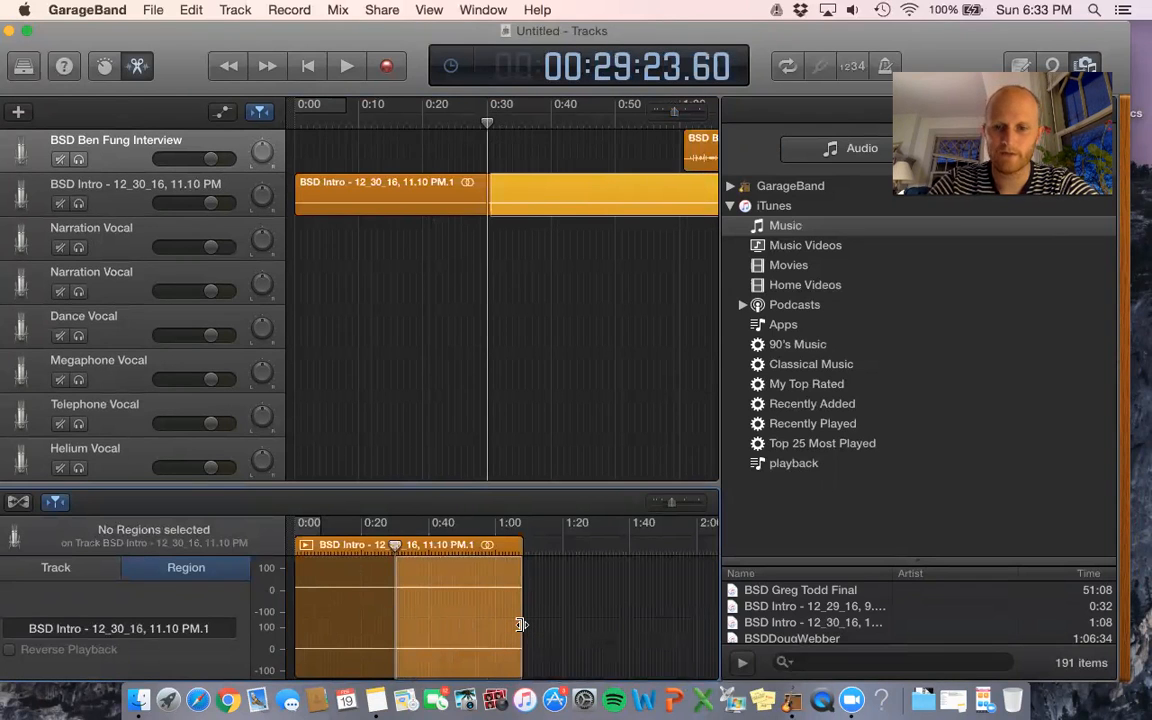
{"action": "key", "text": "Delete"}
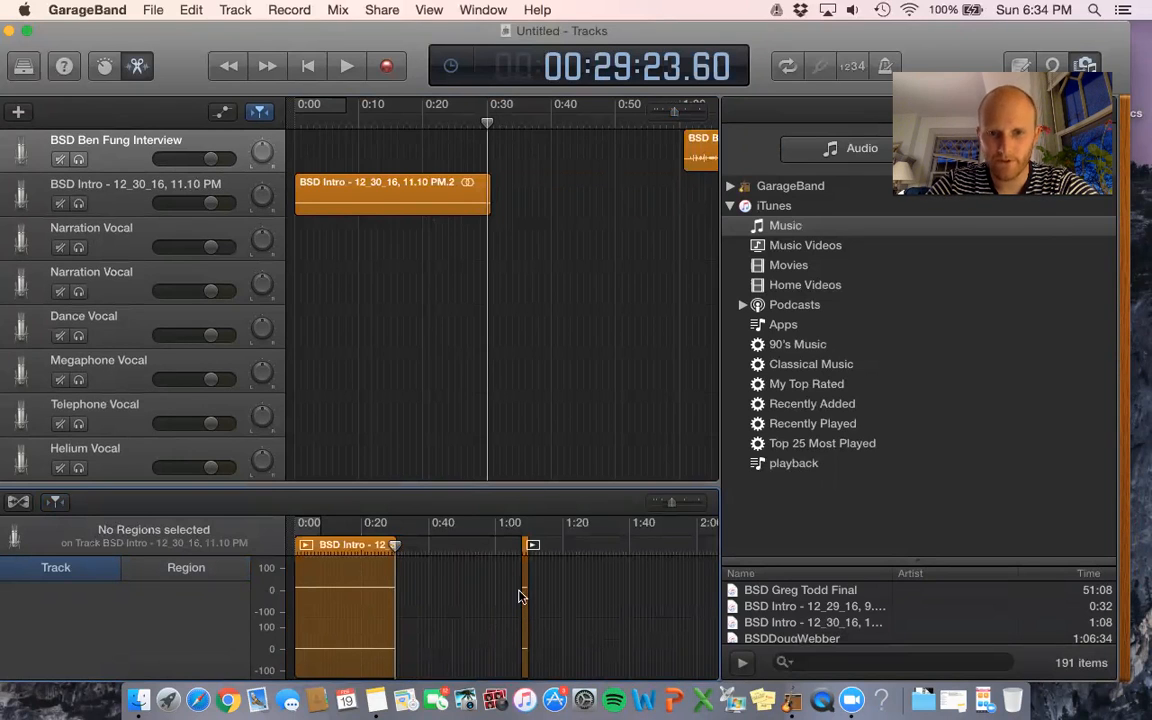
{"action": "left_click", "coordinate": [524, 602]}
{"action": "key", "text": "Delete"}
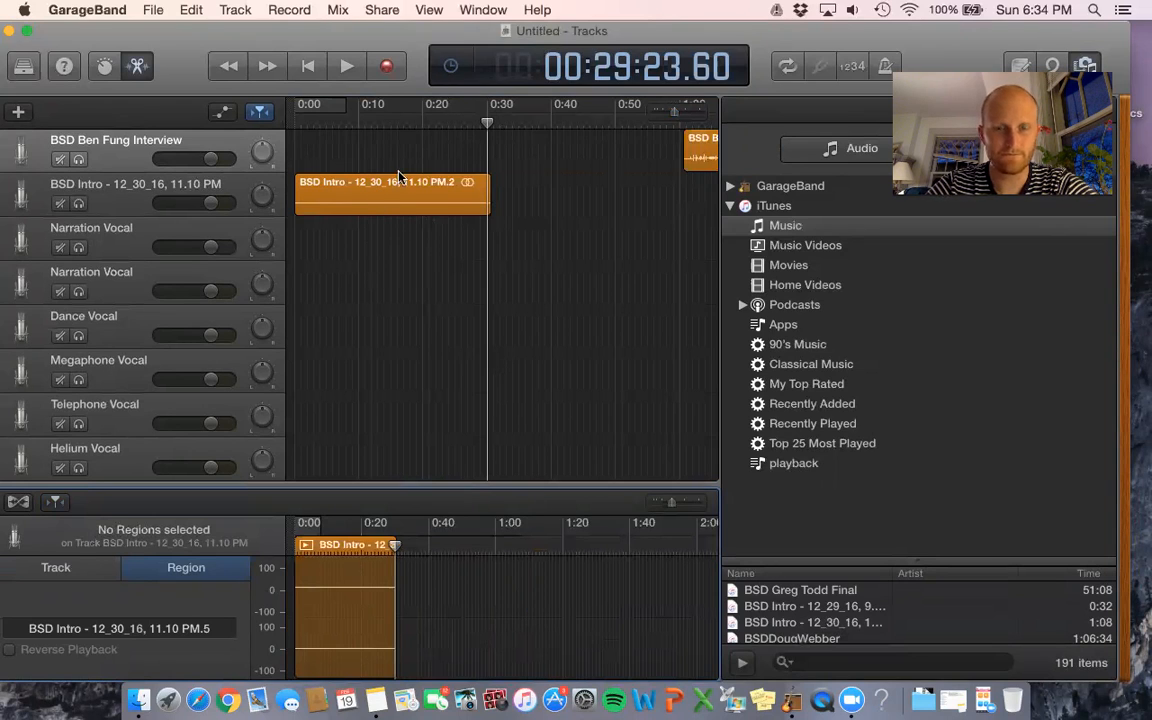
{"action": "left_click", "coordinate": [470, 121]}
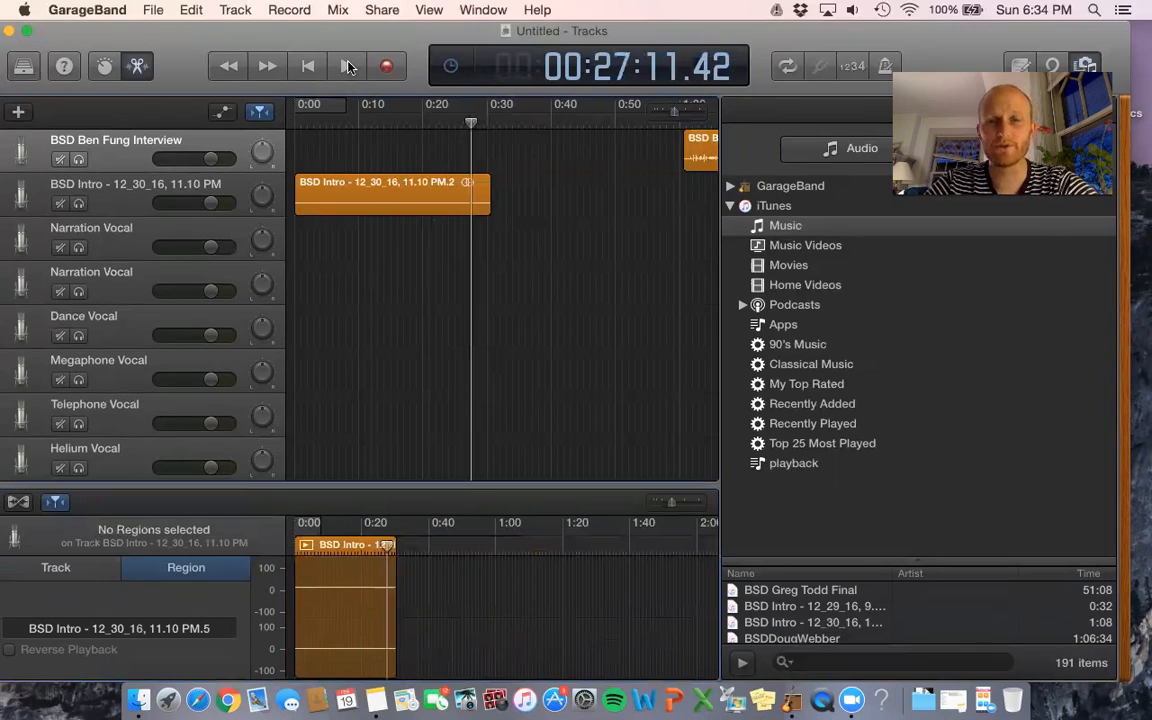
{"action": "left_click", "coordinate": [348, 66]}
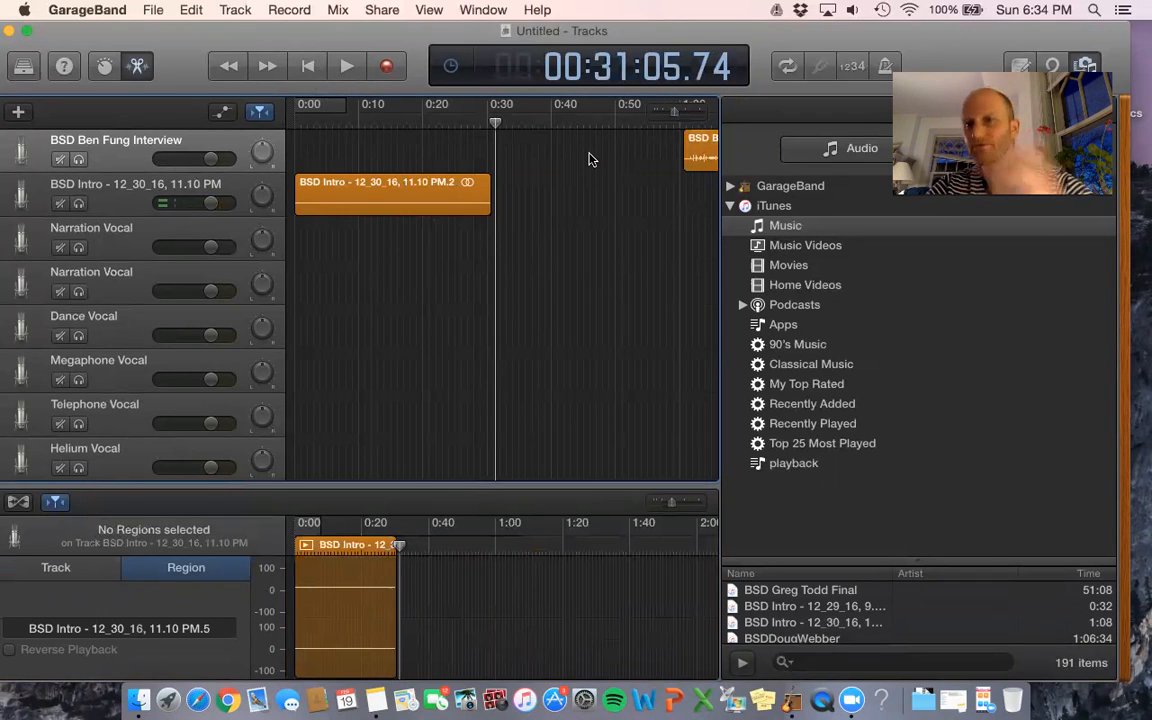
{"action": "left_click_drag", "start_coordinate": [687, 150], "coordinate": [452, 150]}
{"action": "left_click_drag", "start_coordinate": [519, 137], "coordinate": [492, 143]}
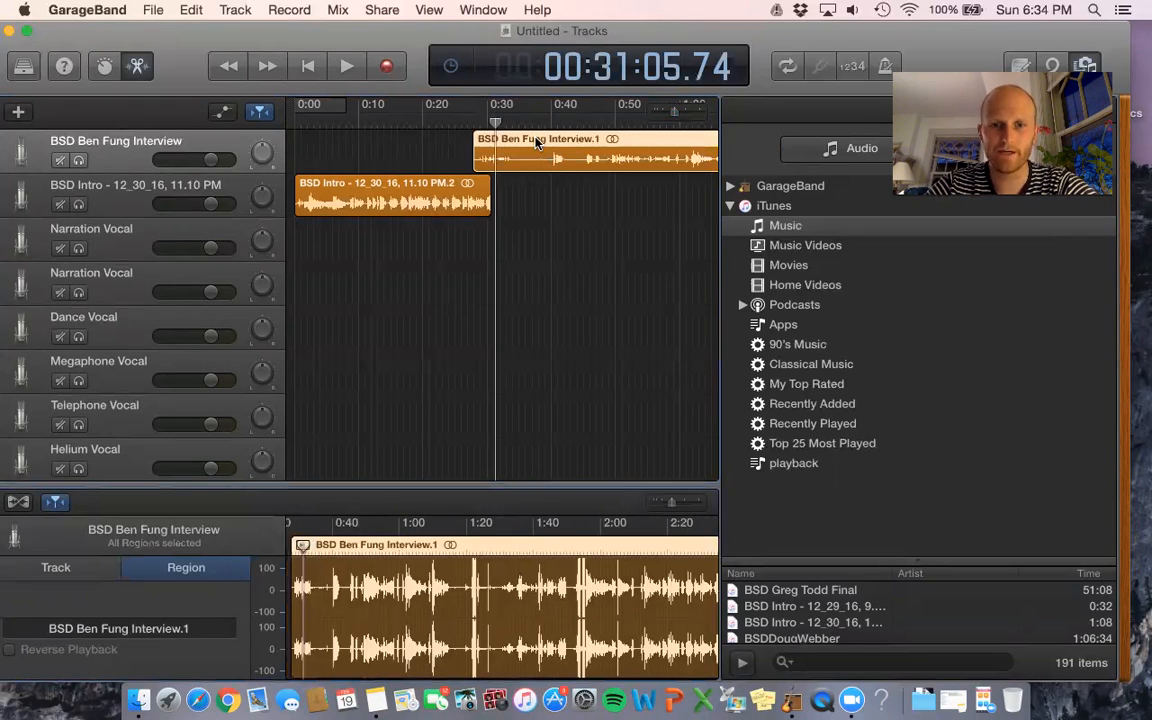
{"action": "left_click_drag", "start_coordinate": [671, 501], "coordinate": [680, 504]}
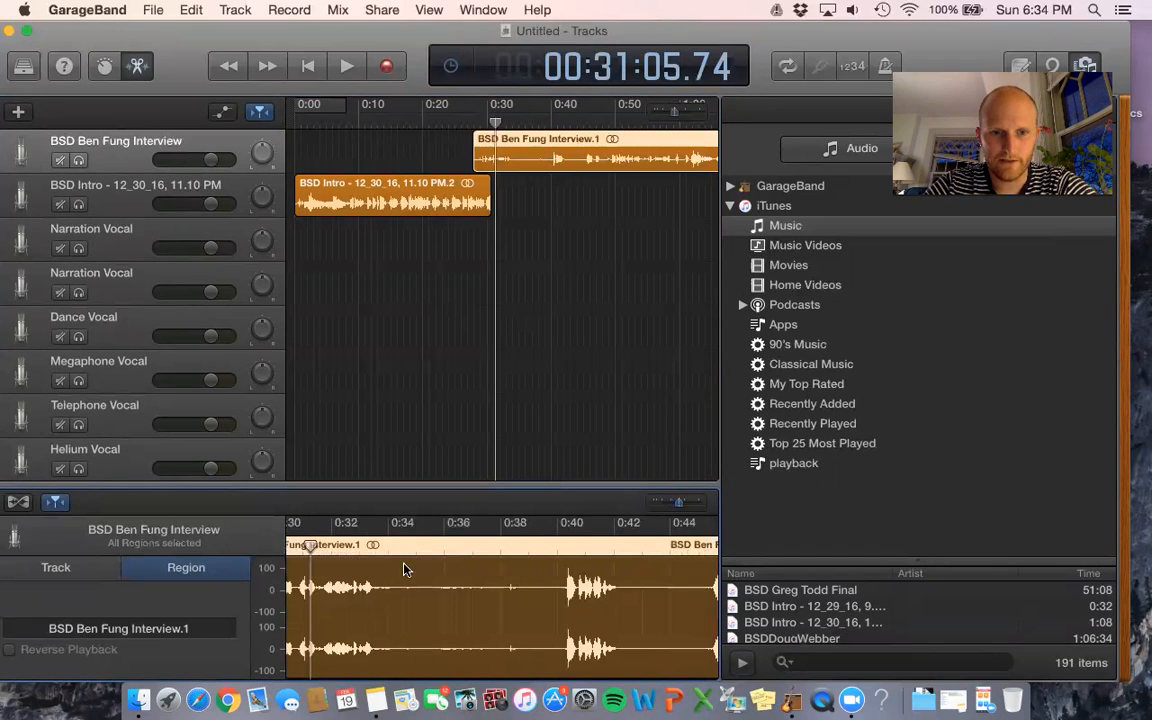
{"action": "left_click", "coordinate": [362, 545]}
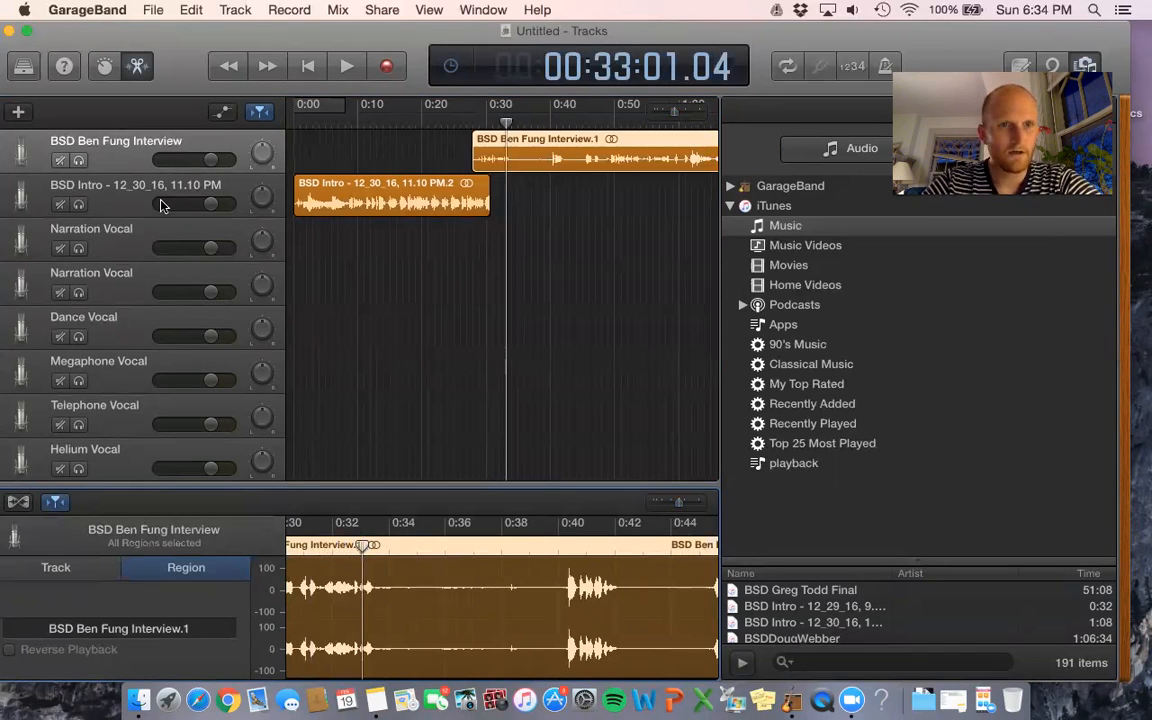
{"action": "left_click", "coordinate": [345, 67]}
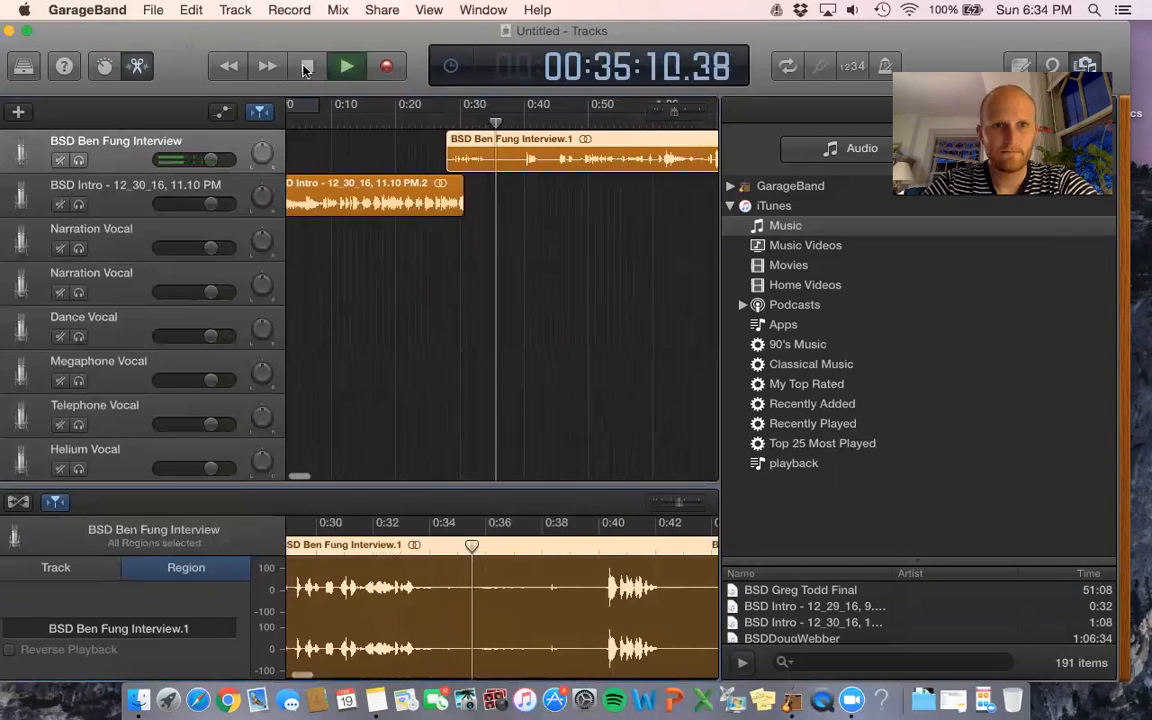
{"action": "key", "text": "space"}
{"action": "left_click_drag", "start_coordinate": [433, 655], "coordinate": [591, 655]}
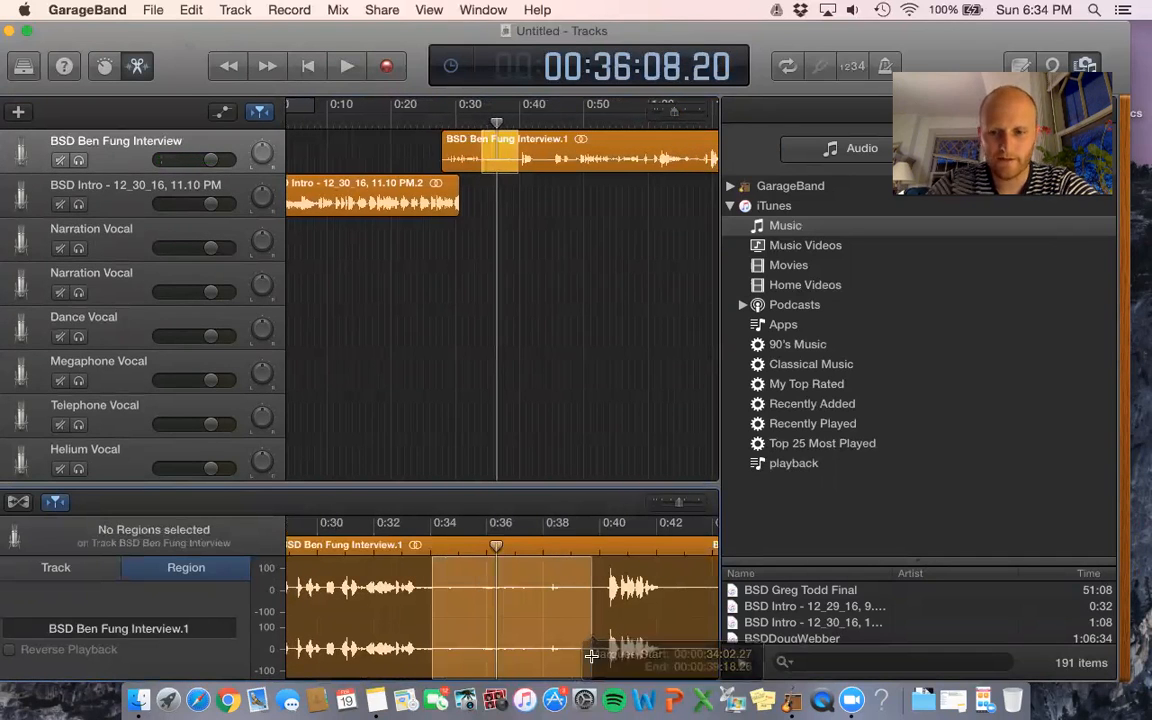
{"action": "key", "text": "Delete"}
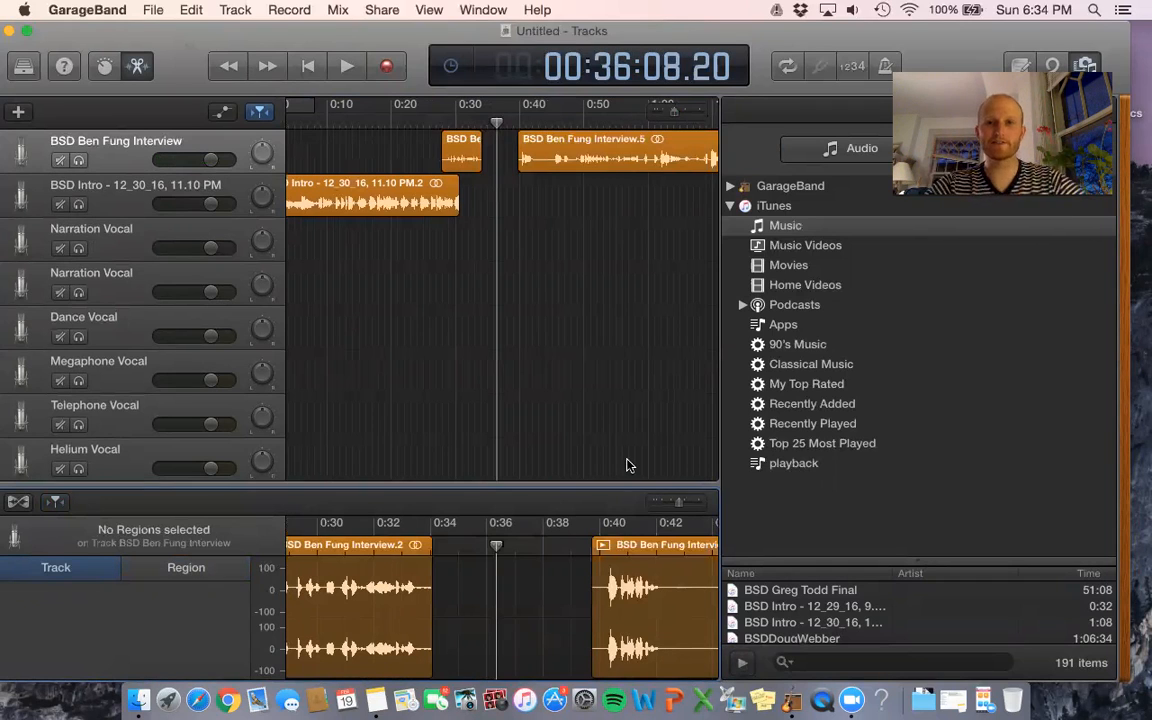
- Slide the later interview piece left to close the gap, then play across the edit
{"action": "left_click_drag", "start_coordinate": [628, 143], "coordinate": [591, 151]}
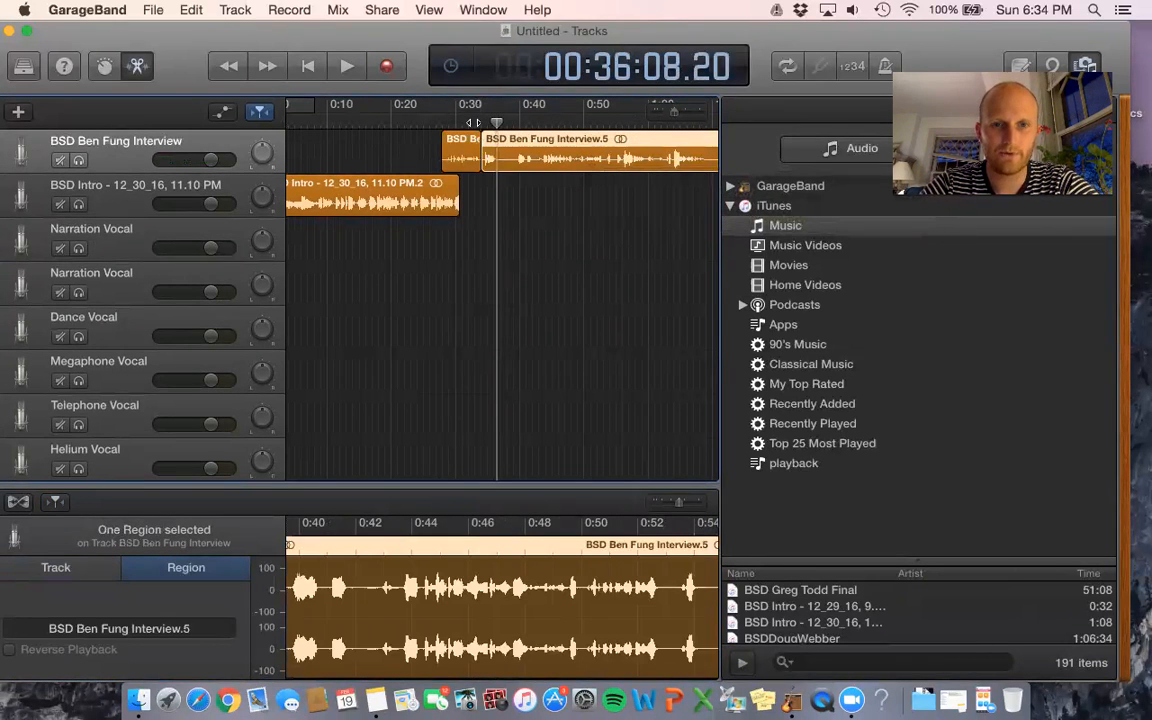
{"action": "left_click", "coordinate": [478, 118]}
{"action": "left_click", "coordinate": [340, 68]}
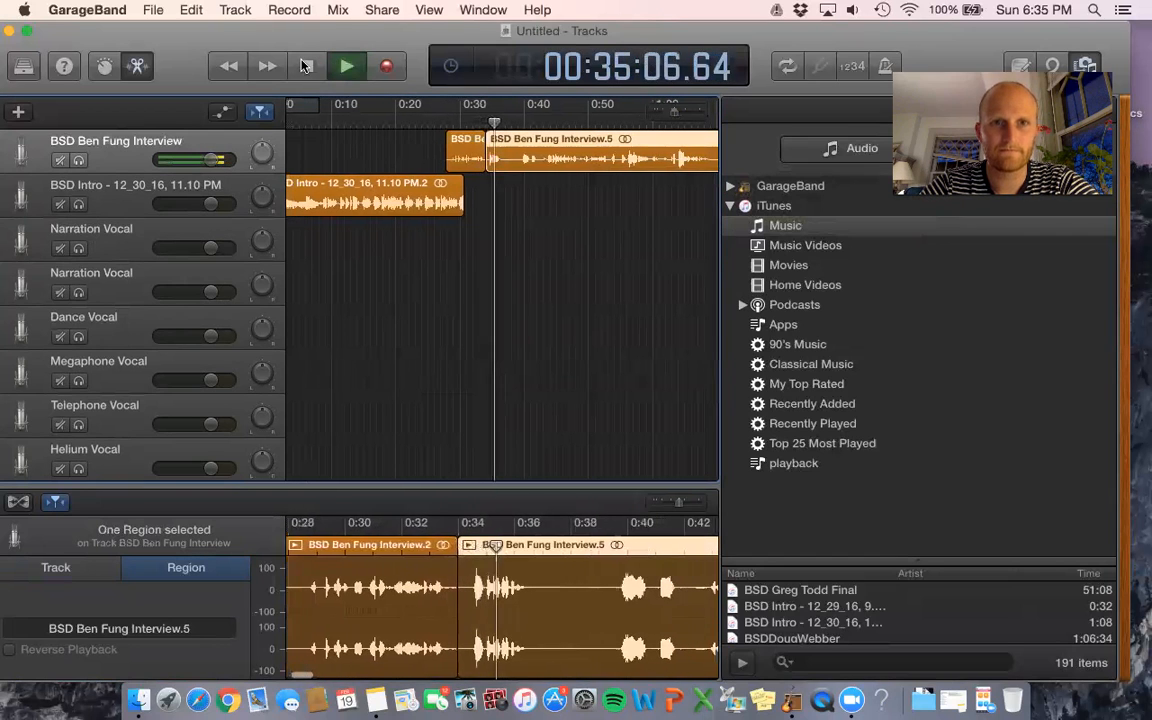
{"action": "key", "text": "space"}
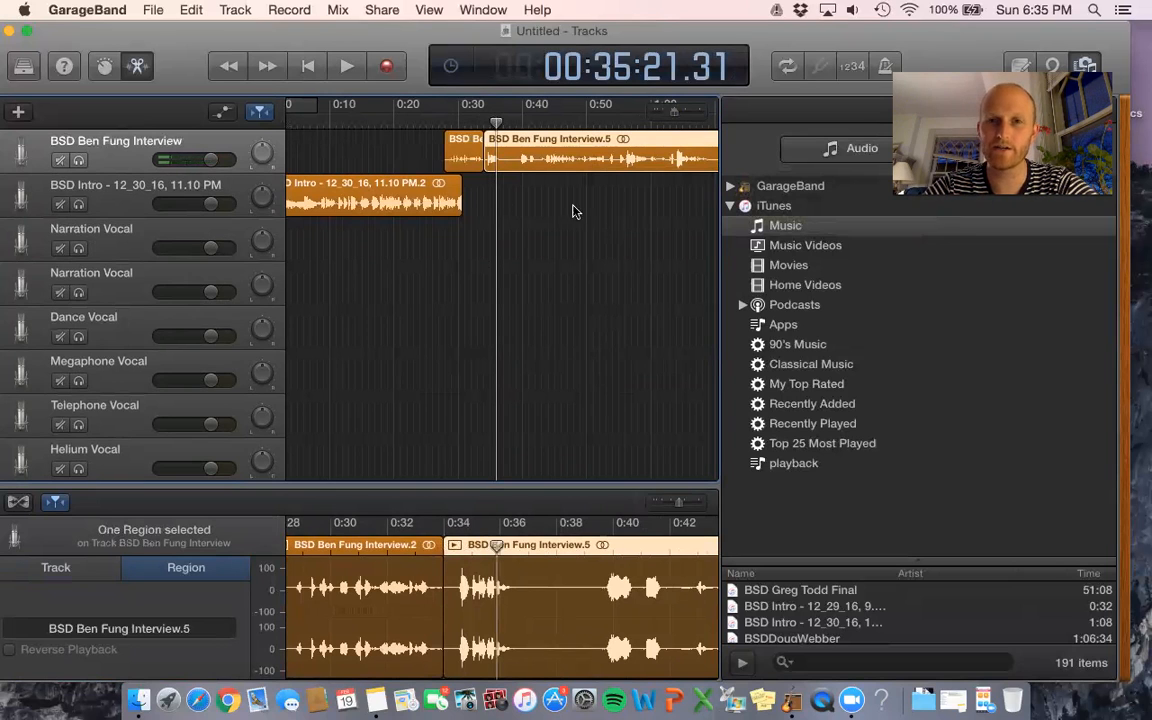
{"action": "left_click_drag", "start_coordinate": [453, 157], "coordinate": [454, 147]}
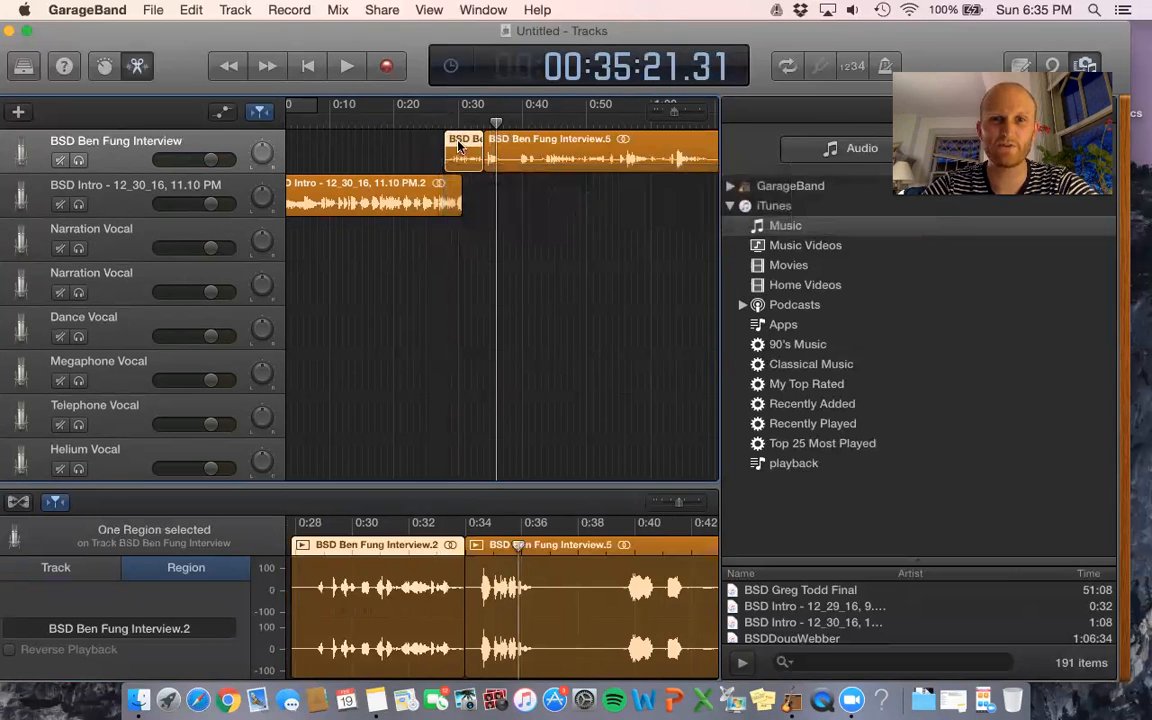
- Drag both interview pieces together to start about 0:28, then select the BSD Intro region
{"action": "left_click", "coordinate": [567, 138], "text": "shift"}
{"action": "mouse_move", "coordinate": [567, 138]}
{"action": "left_mouse_down"}
{"action": "mouse_move", "coordinate": [504, 142]}
{"action": "mouse_move", "coordinate": [581, 146]}
{"action": "mouse_move", "coordinate": [566, 151]}
{"action": "left_mouse_up"}
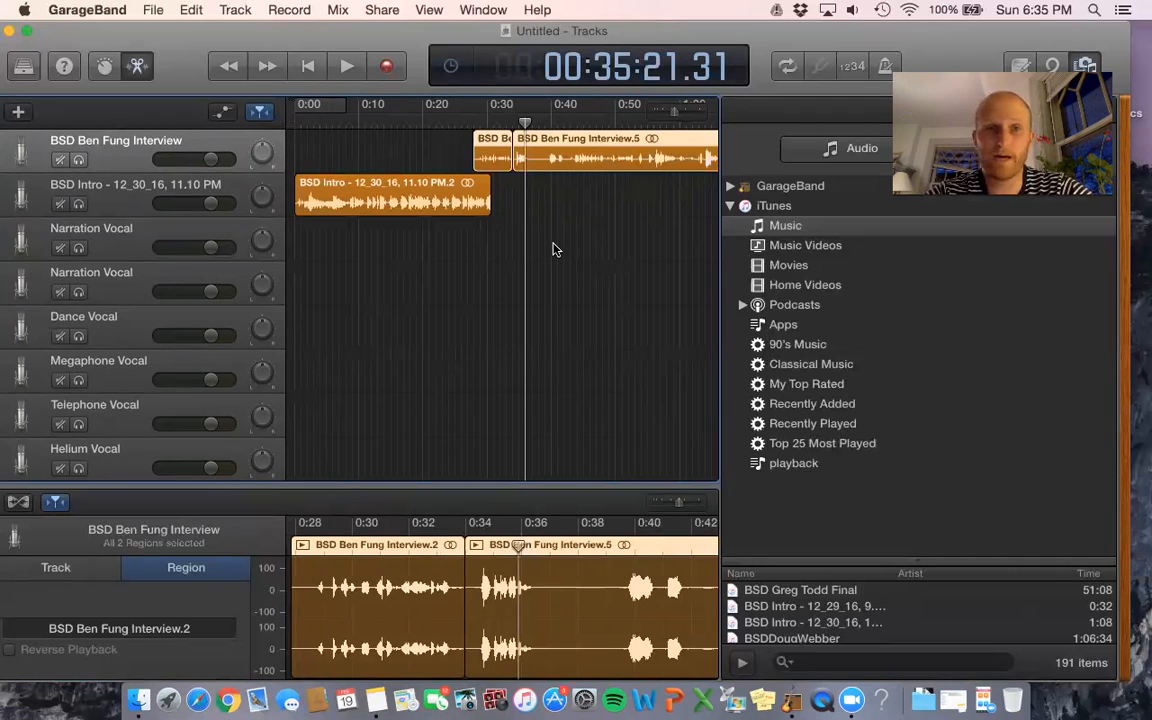
{"action": "left_click", "coordinate": [443, 200]}
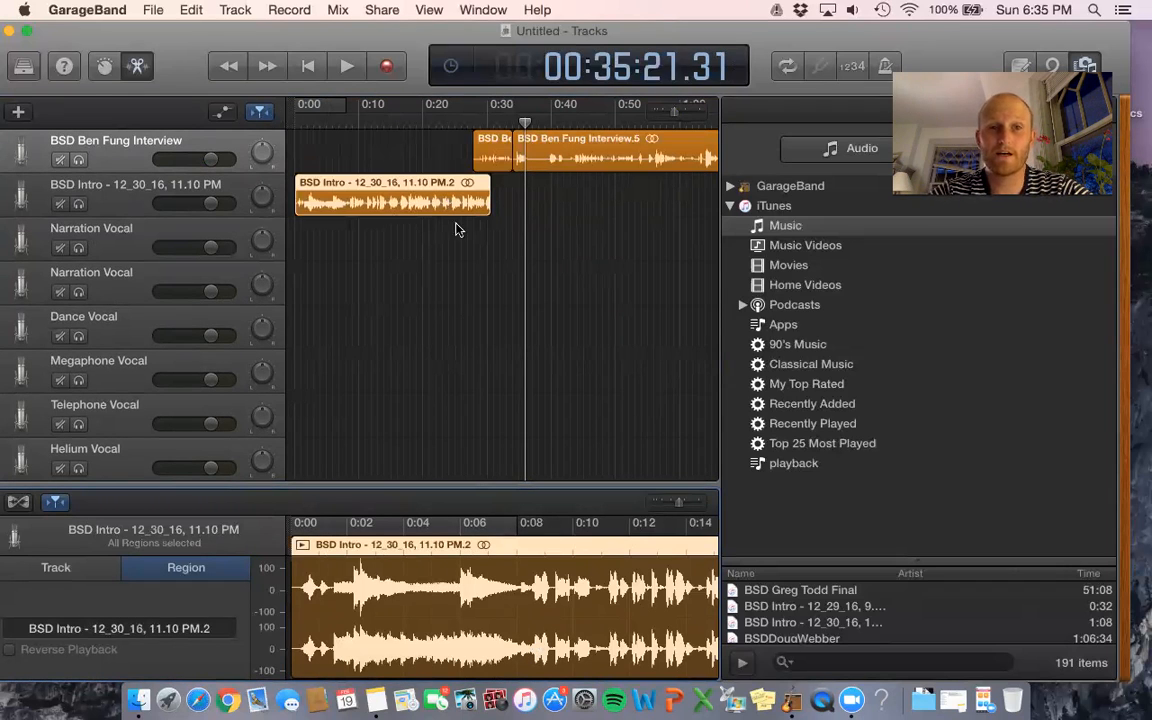
- Show the automation lanes and enable the BSD Intro track's volume curve
{"action": "left_click", "coordinate": [223, 114]}
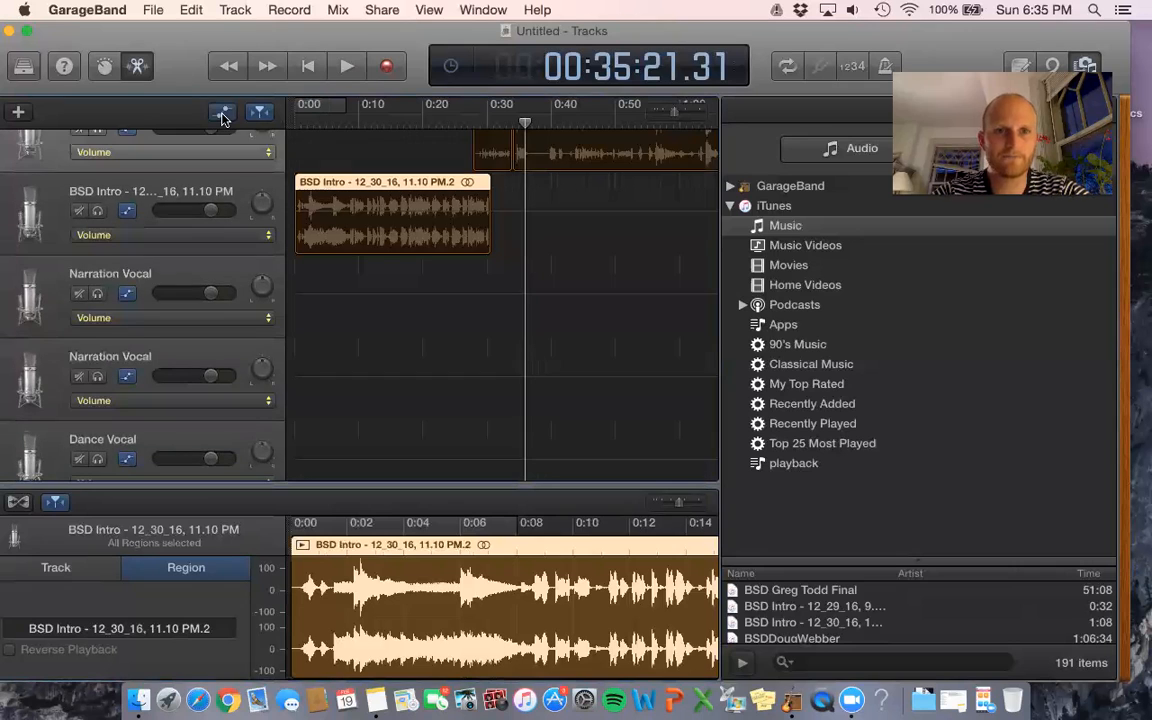
{"action": "scroll", "coordinate": [393, 185], "scroll_direction": "up", "scroll_amount": 2}
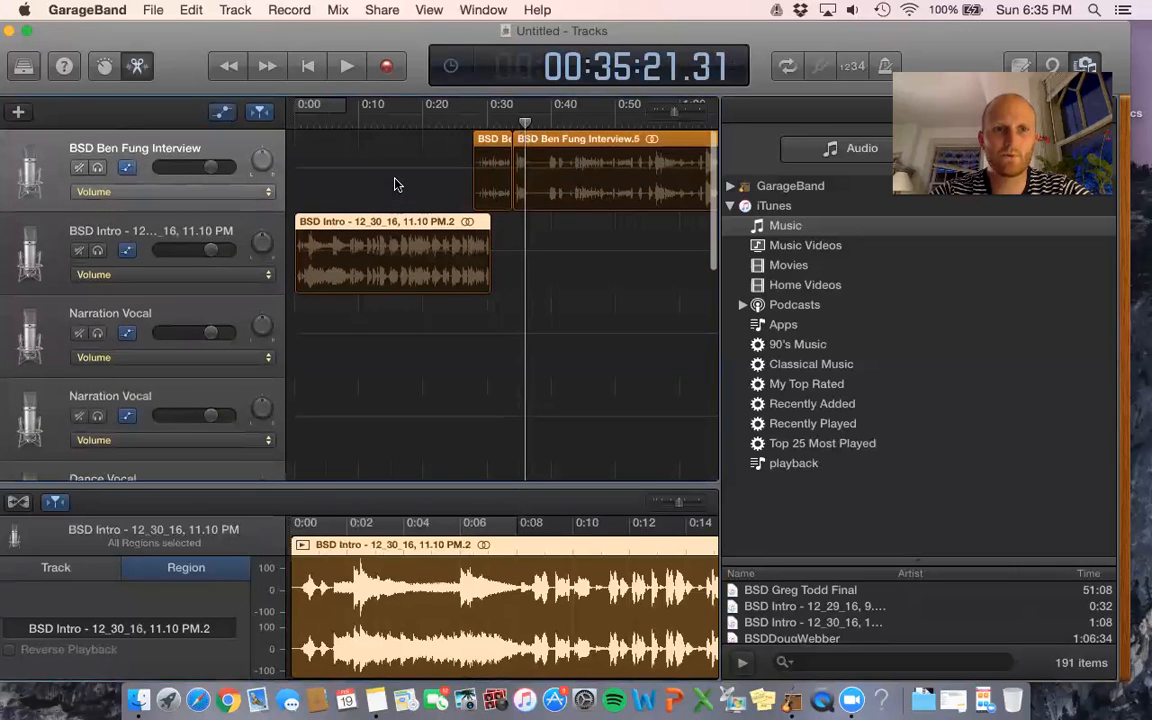
{"action": "left_click", "coordinate": [394, 262]}
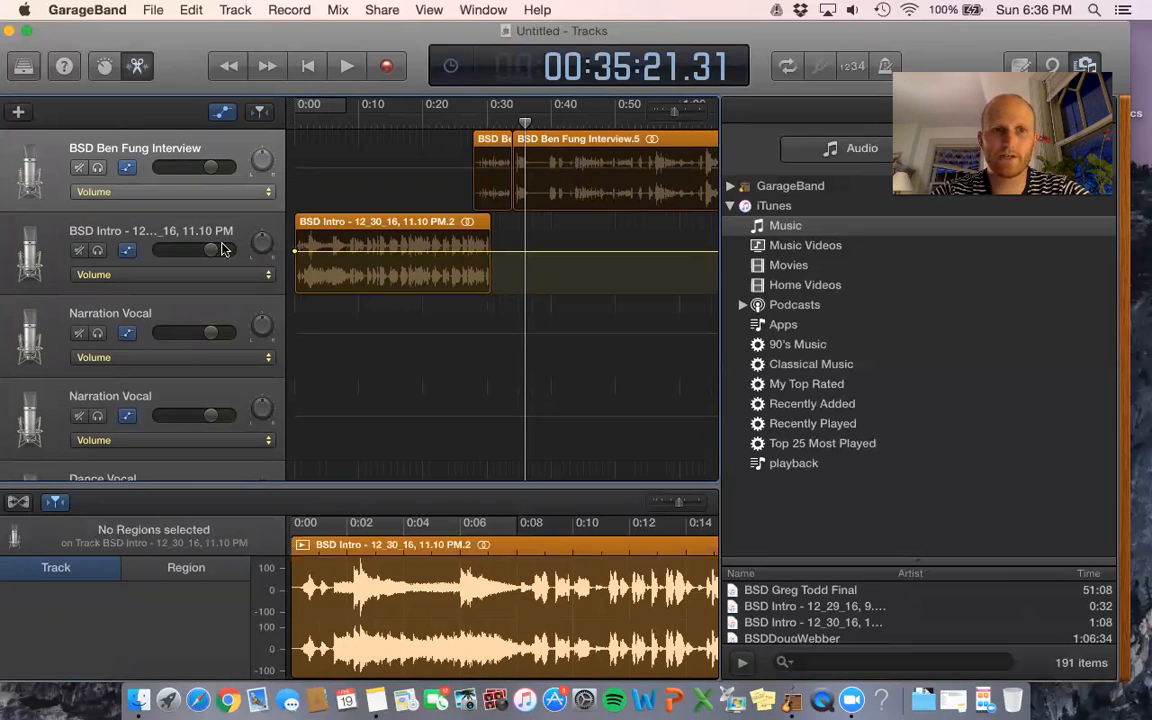
{"action": "mouse_move", "coordinate": [213, 253]}
{"action": "left_mouse_down"}
{"action": "mouse_move", "coordinate": [195, 253]}
{"action": "mouse_move", "coordinate": [213, 253]}
{"action": "left_mouse_up"}
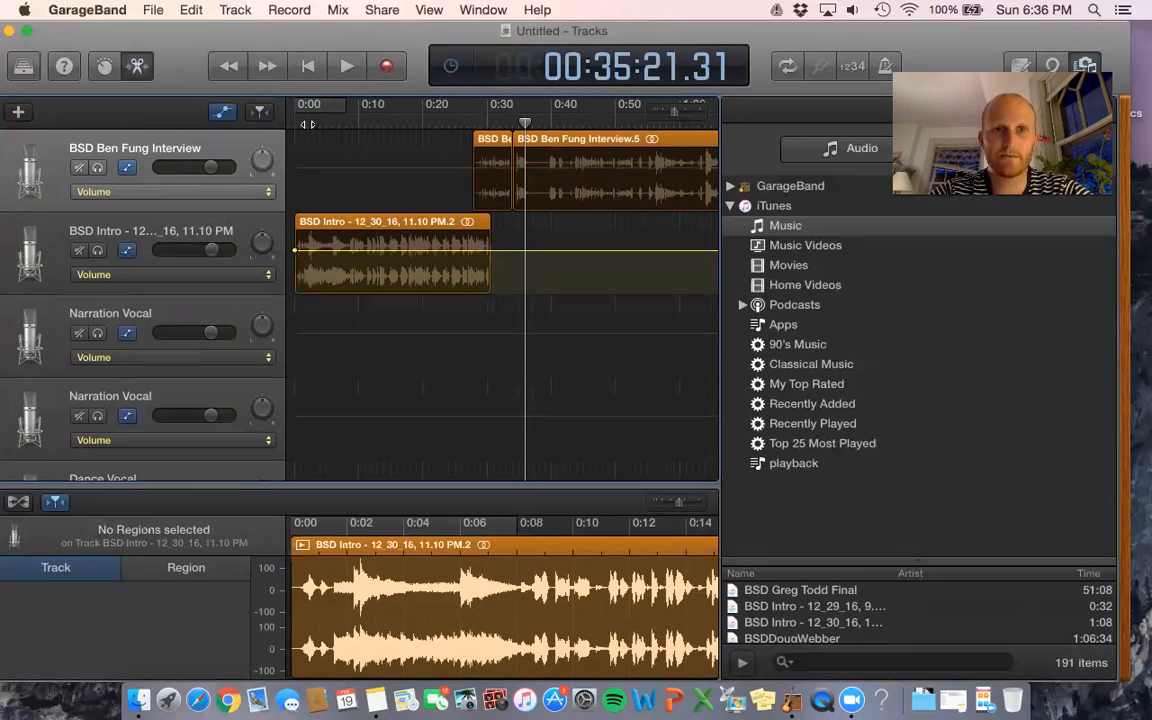
- Play the project from the start while lowering the intro track's volume
{"action": "left_click", "coordinate": [297, 122]}
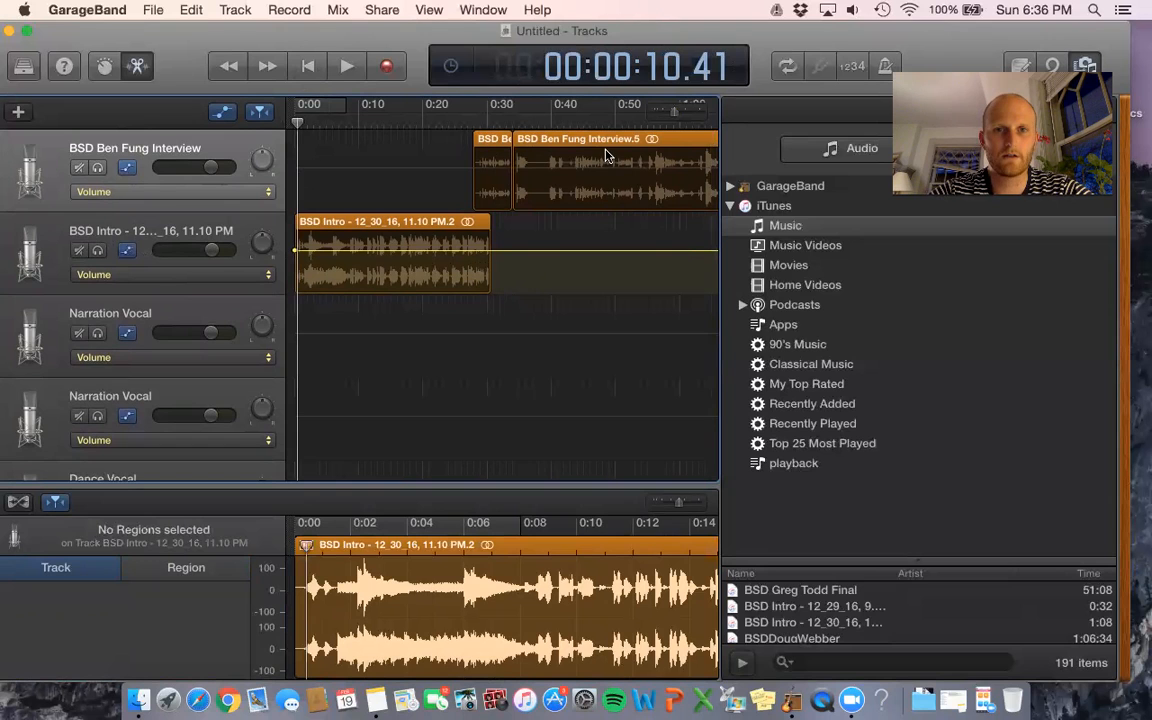
{"action": "left_click_drag", "start_coordinate": [870, 89], "coordinate": [866, 144]}
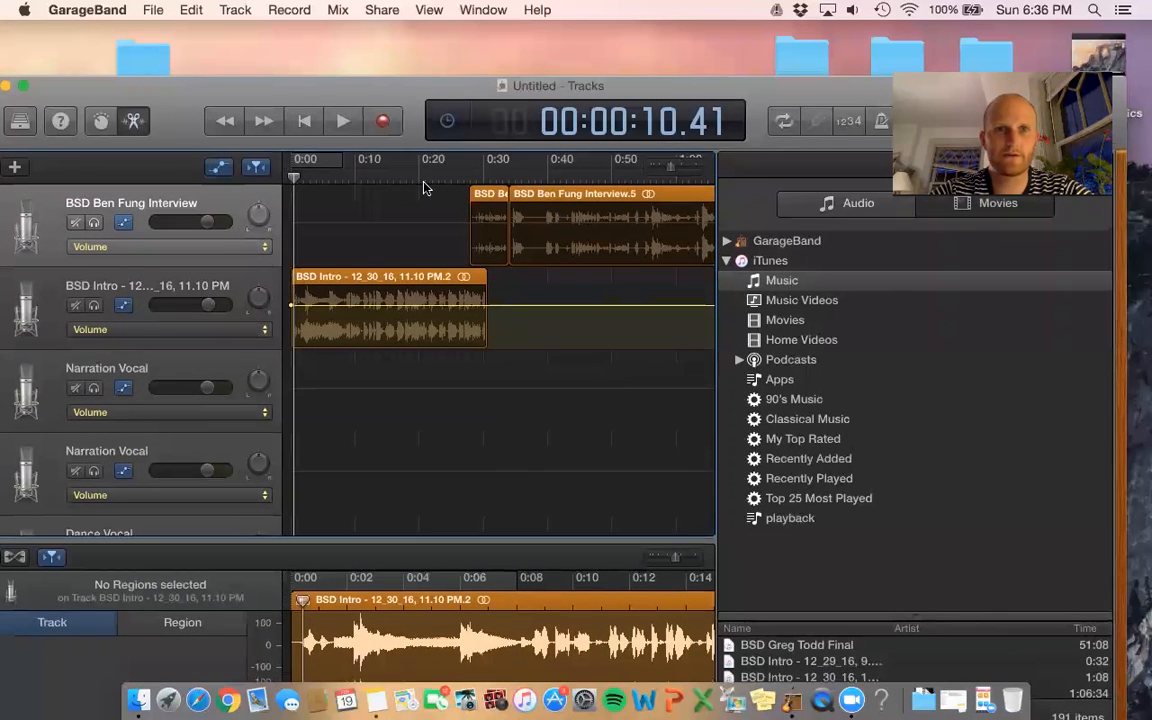
{"action": "left_click", "coordinate": [345, 121]}
{"action": "mouse_move", "coordinate": [206, 313]}
{"action": "left_mouse_down"}
{"action": "mouse_move", "coordinate": [214, 306]}
{"action": "mouse_move", "coordinate": [168, 306]}
{"action": "mouse_move", "coordinate": [218, 306]}
{"action": "mouse_move", "coordinate": [205, 306]}
{"action": "left_mouse_up"}
{"action": "key", "text": "space"}
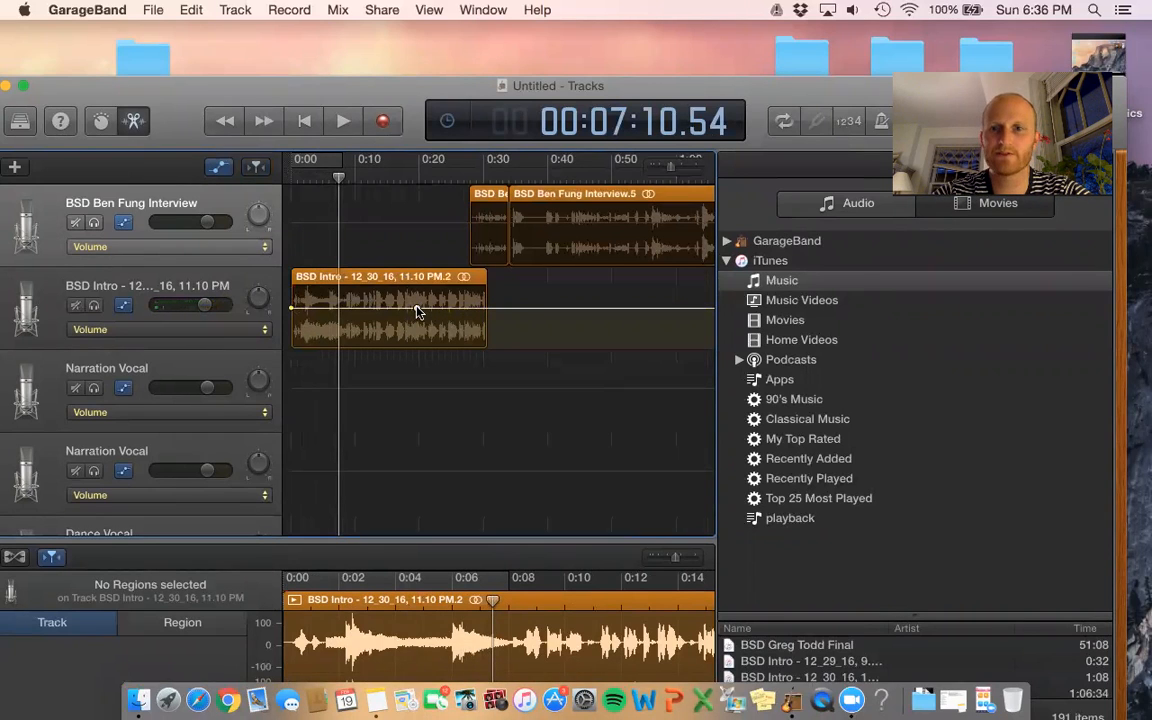
- Add volume points and pull the intro's end point down into a fade-out, then play from 0:14
{"action": "left_click", "coordinate": [417, 308]}
{"action": "left_click", "coordinate": [487, 309]}
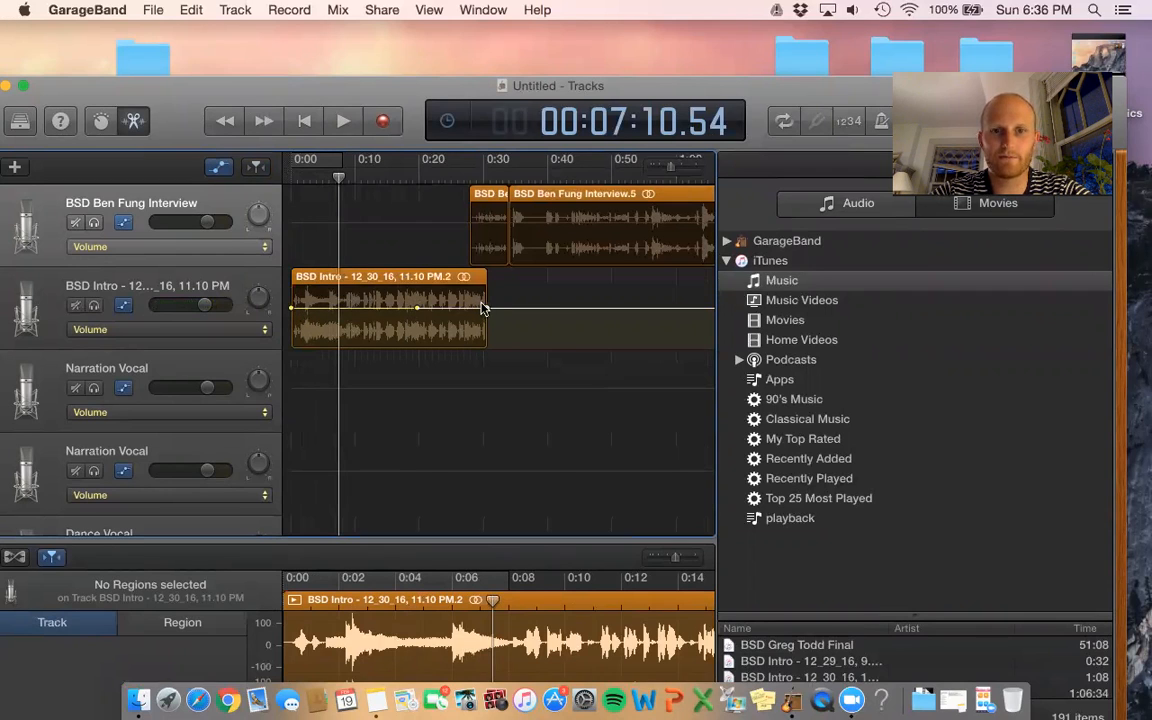
{"action": "left_click_drag", "start_coordinate": [487, 309], "coordinate": [486, 346]}
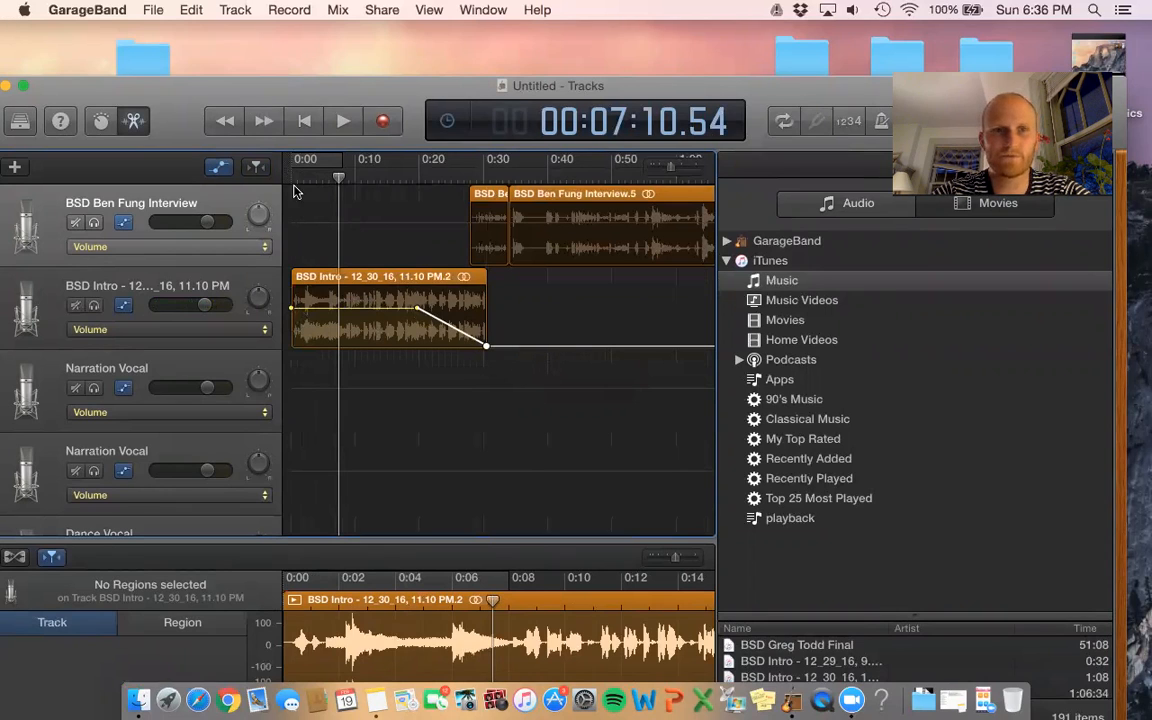
{"action": "left_click", "coordinate": [383, 178]}
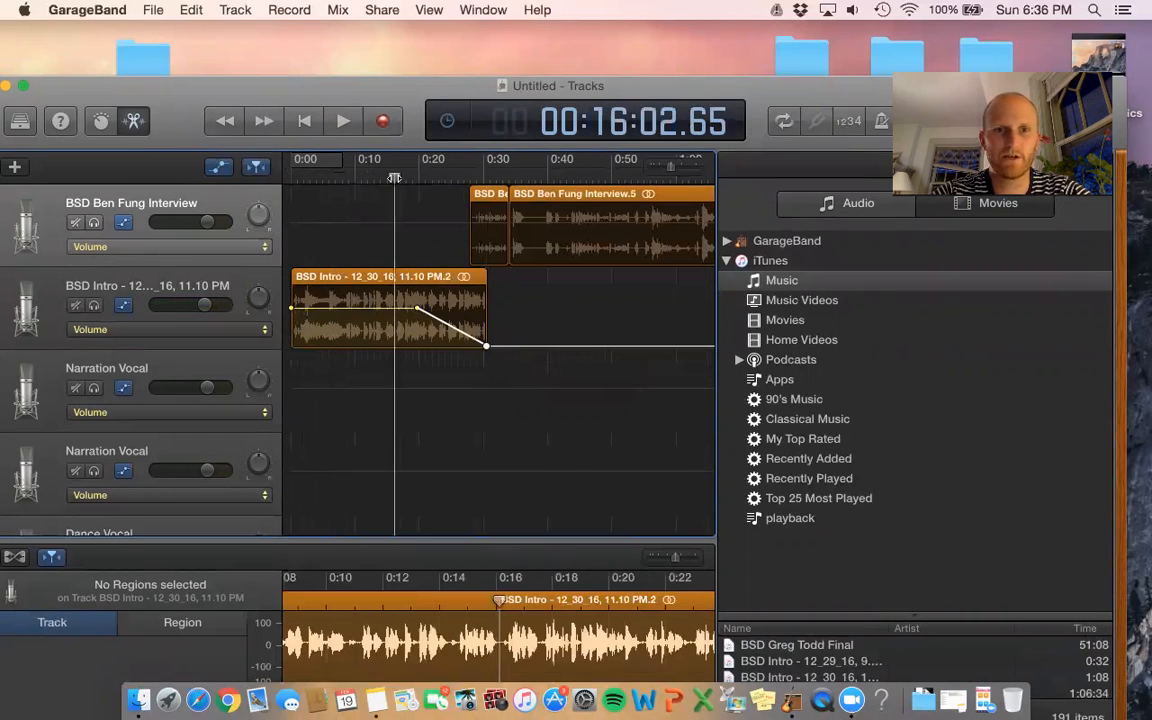
{"action": "left_click", "coordinate": [341, 122]}
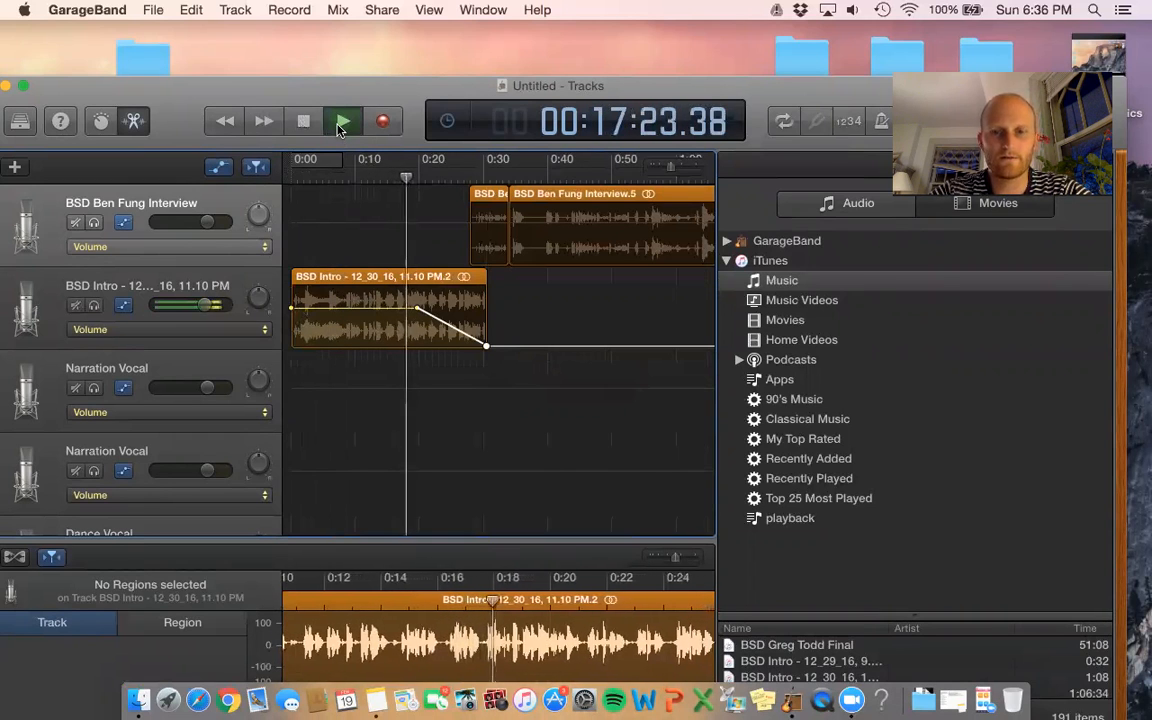
{"action": "key", "text": "XF86AudioRaiseVolume"}
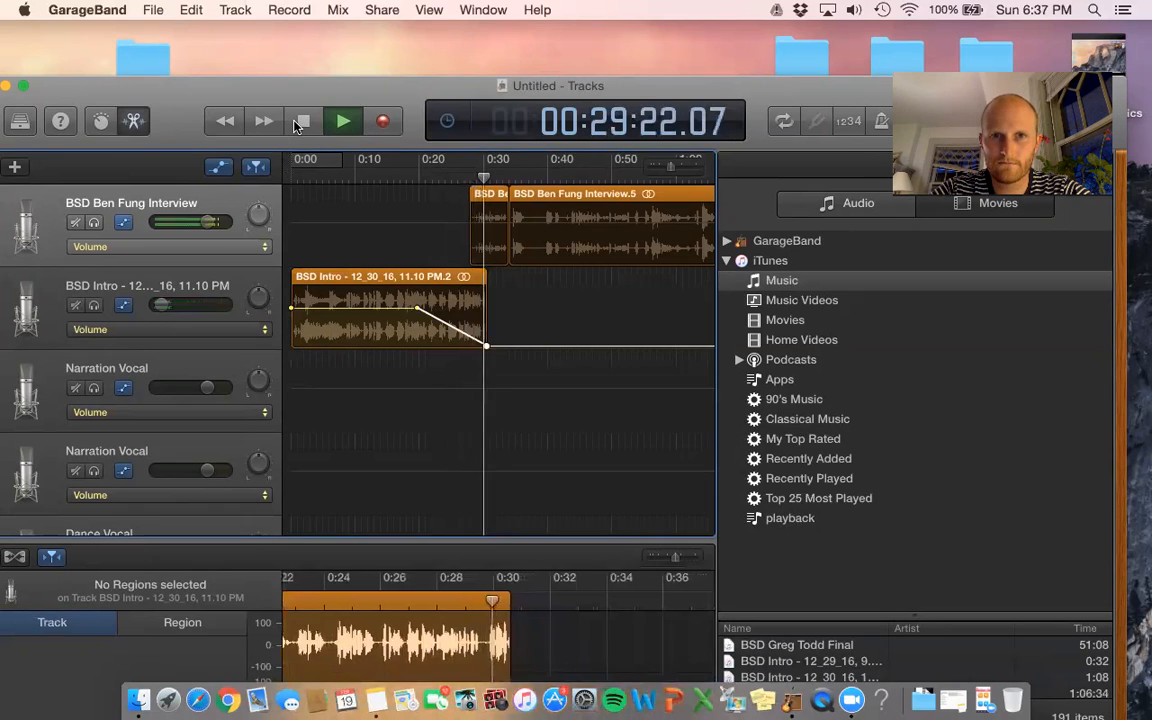
{"action": "left_click", "coordinate": [300, 121]}
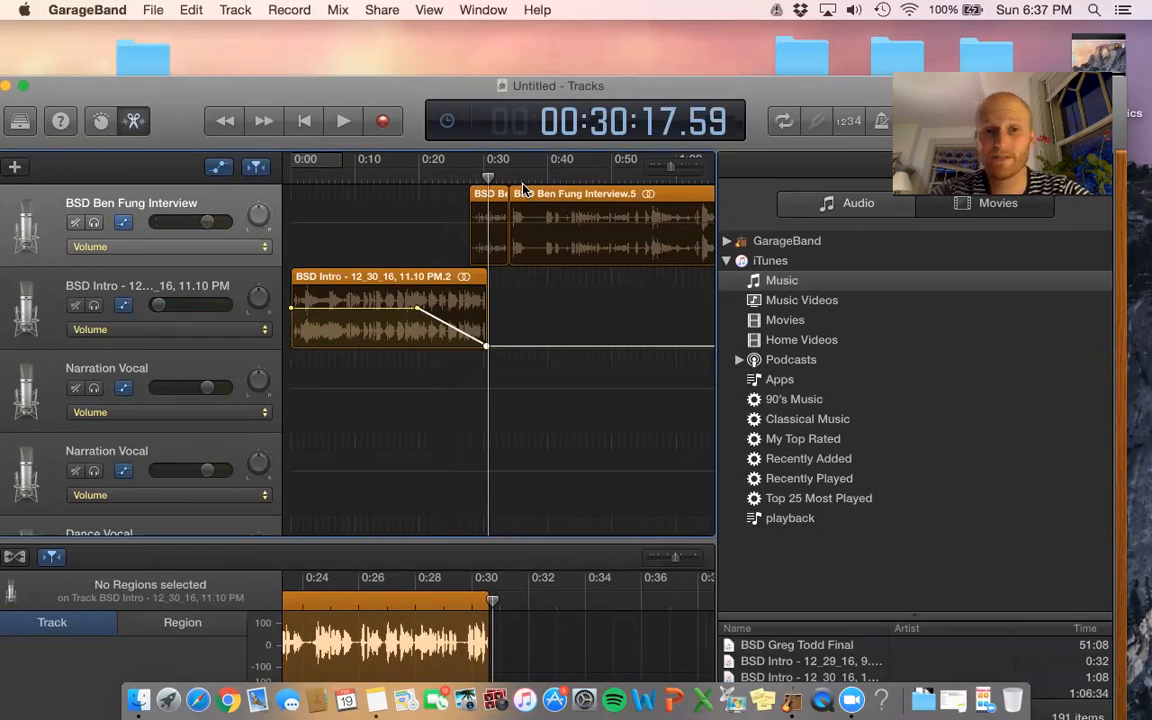
- Pull the intro's starting volume down into a roughly 5-second fade-in and play it back
{"action": "left_click", "coordinate": [336, 308]}
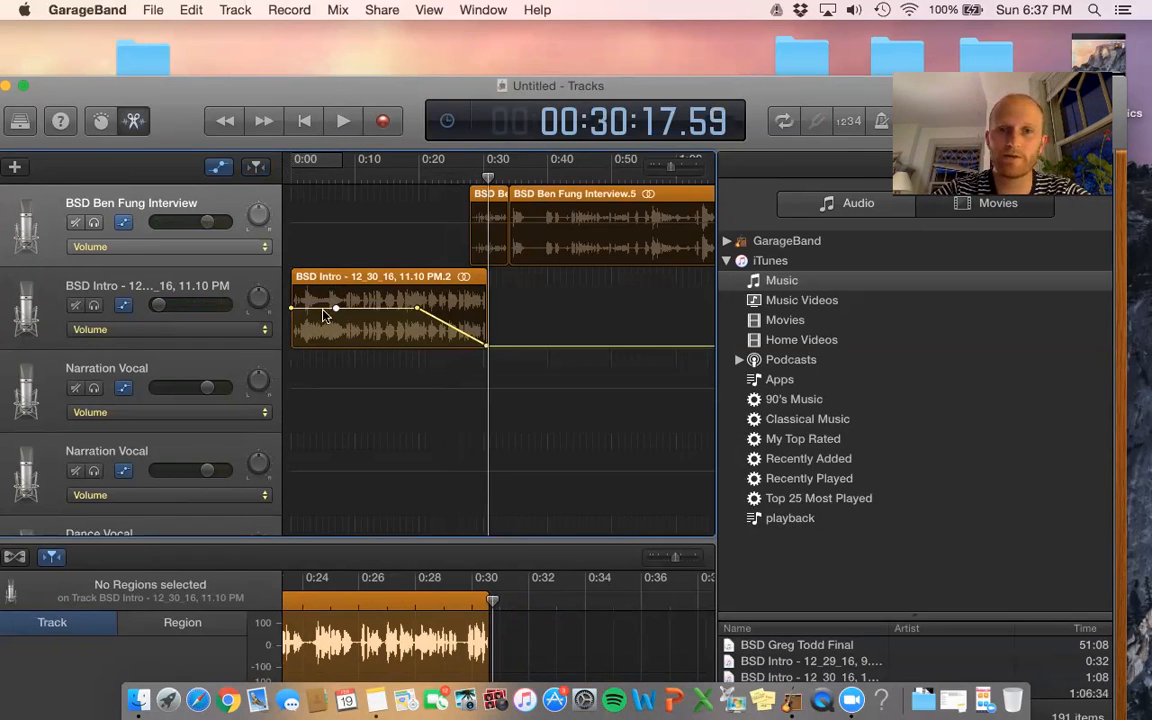
{"action": "left_click_drag", "start_coordinate": [291, 311], "coordinate": [291, 346]}
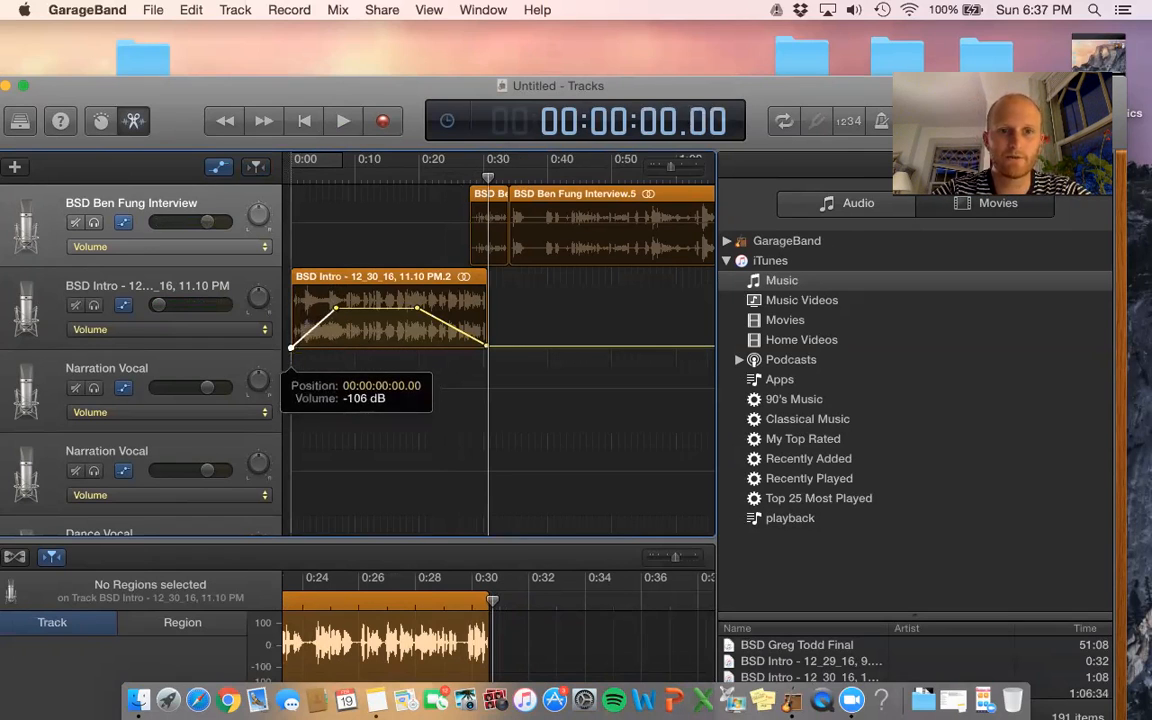
{"action": "left_click", "coordinate": [287, 174]}
{"action": "left_click", "coordinate": [342, 121]}
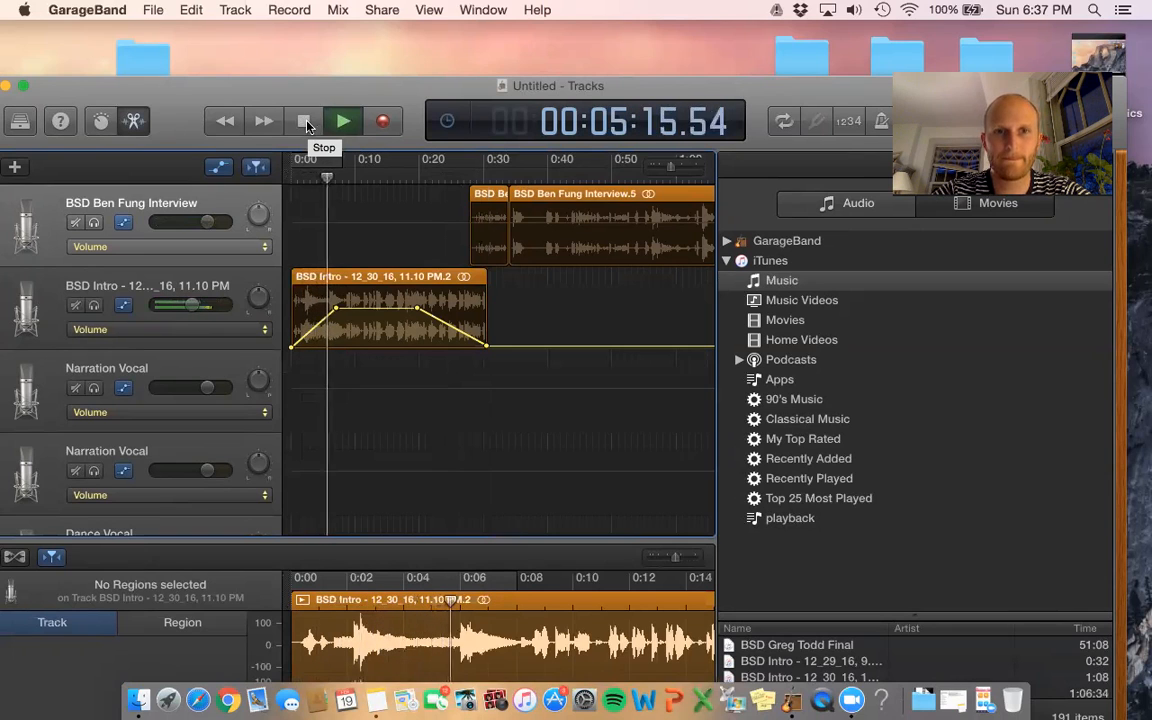
{"action": "left_click", "coordinate": [305, 121]}
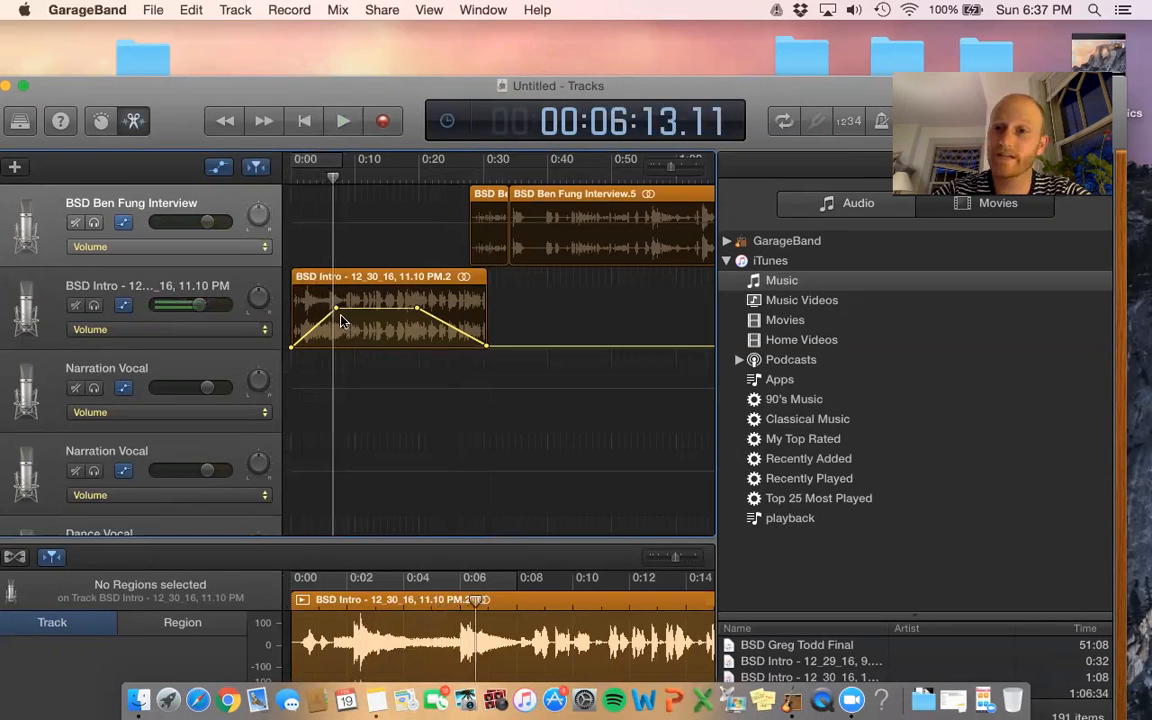
{"action": "mouse_move", "coordinate": [338, 314]}
{"action": "left_mouse_down"}
{"action": "mouse_move", "coordinate": [402, 310]}
{"action": "mouse_move", "coordinate": [305, 311]}
{"action": "mouse_move", "coordinate": [292, 330]}
{"action": "mouse_move", "coordinate": [296, 314]}
{"action": "mouse_move", "coordinate": [338, 320]}
{"action": "mouse_move", "coordinate": [358, 308]}
{"action": "mouse_move", "coordinate": [327, 309]}
{"action": "mouse_move", "coordinate": [332, 300]}
{"action": "mouse_move", "coordinate": [328, 311]}
{"action": "left_mouse_up"}
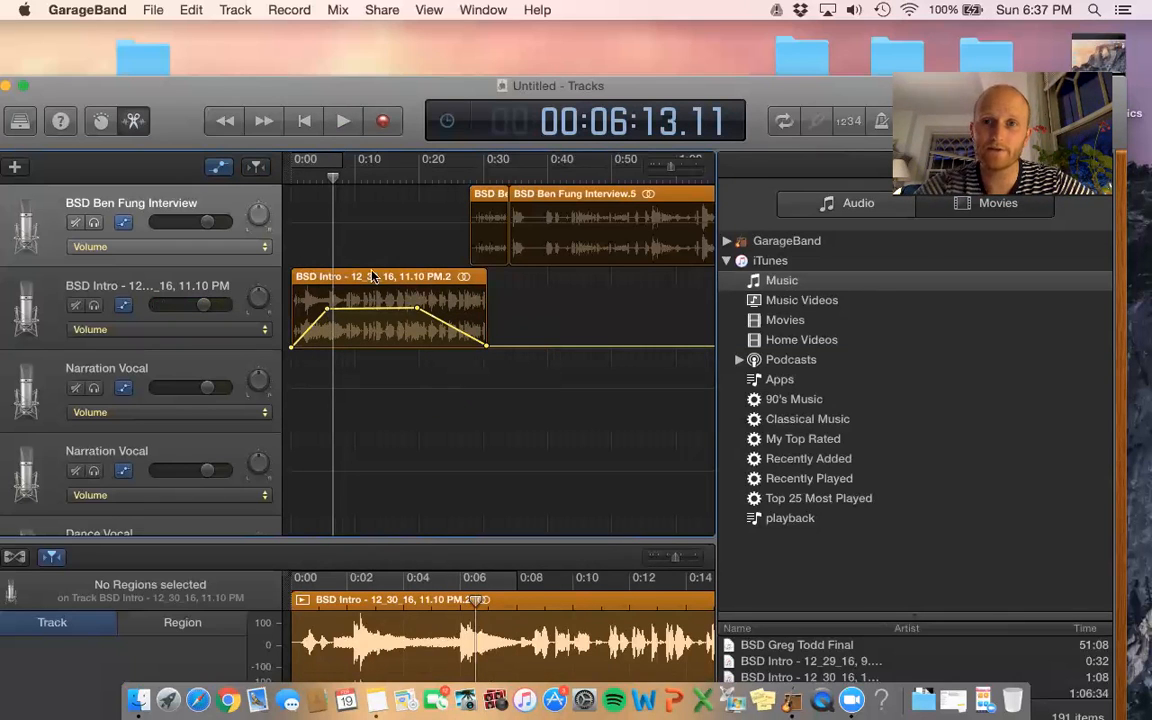
{"action": "left_click", "coordinate": [548, 194]}
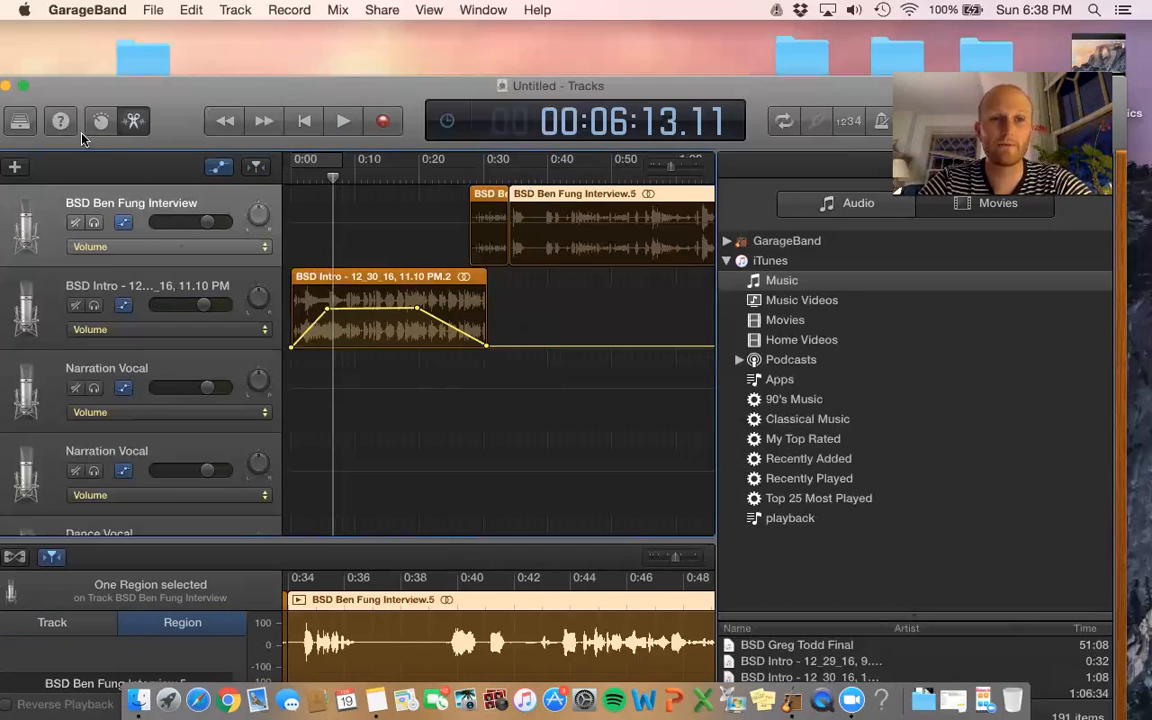
- Open the Library with Narration Vocal and show the interview track's Smart Controls
{"action": "left_click", "coordinate": [21, 121]}
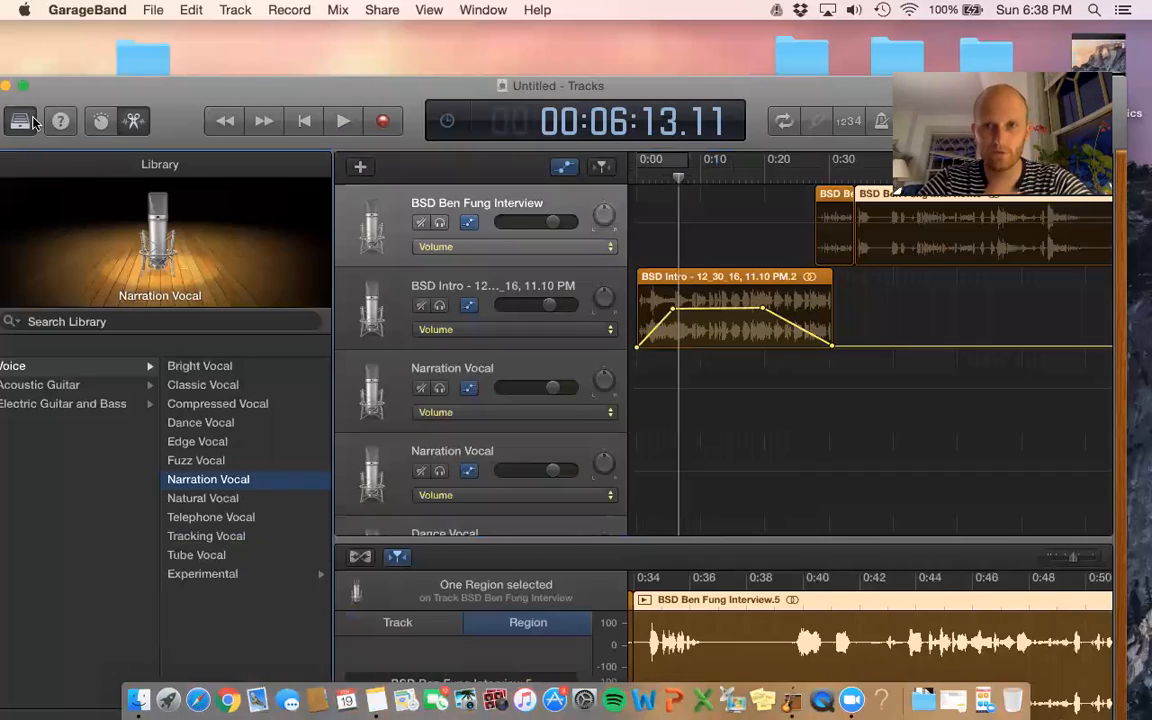
{"action": "left_click_drag", "start_coordinate": [330, 83], "coordinate": [389, 57]}
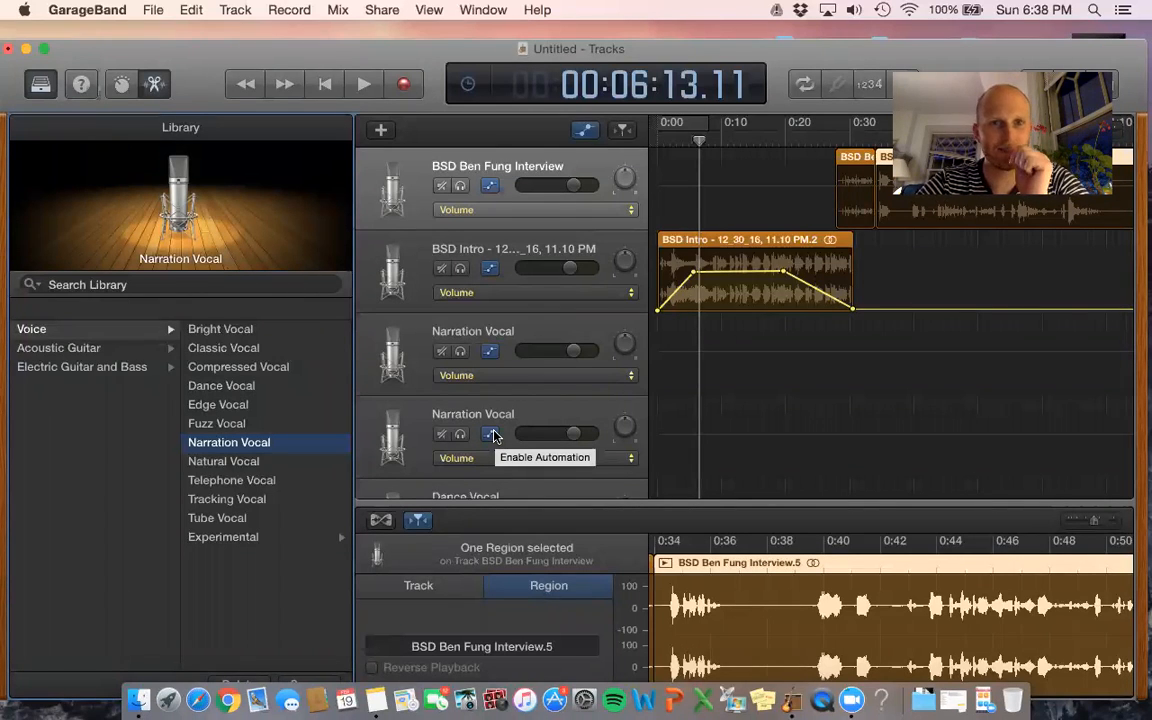
{"action": "left_click", "coordinate": [395, 162]}
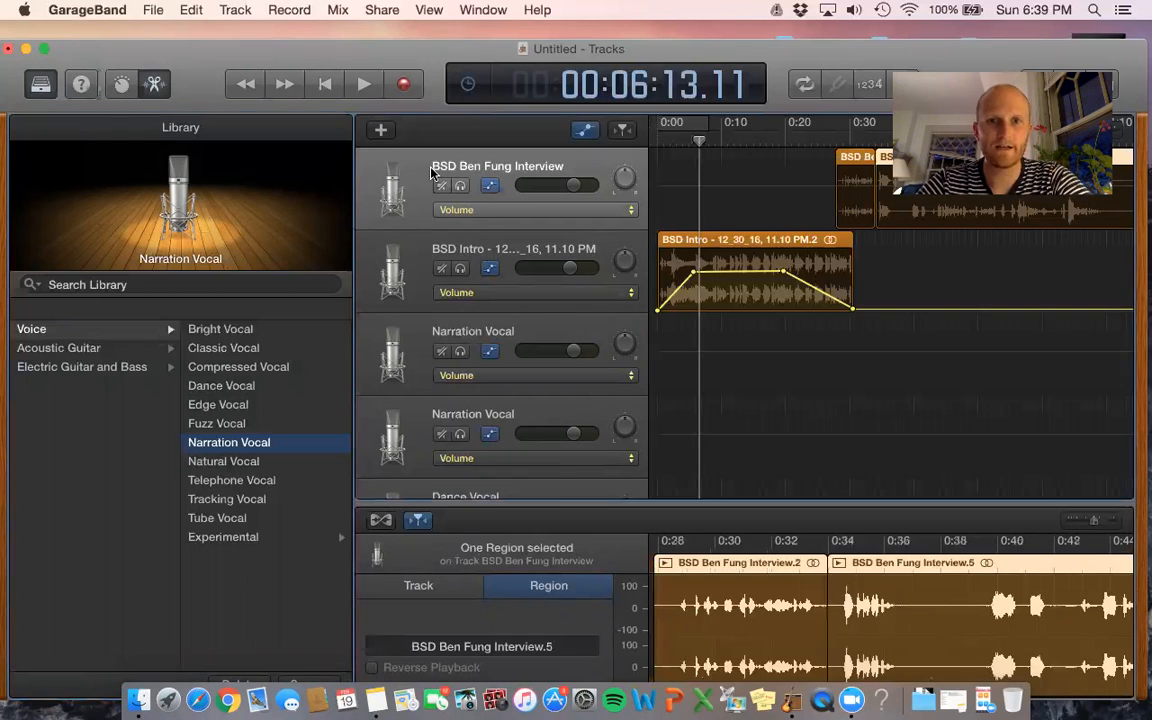
{"action": "key", "text": "b"}
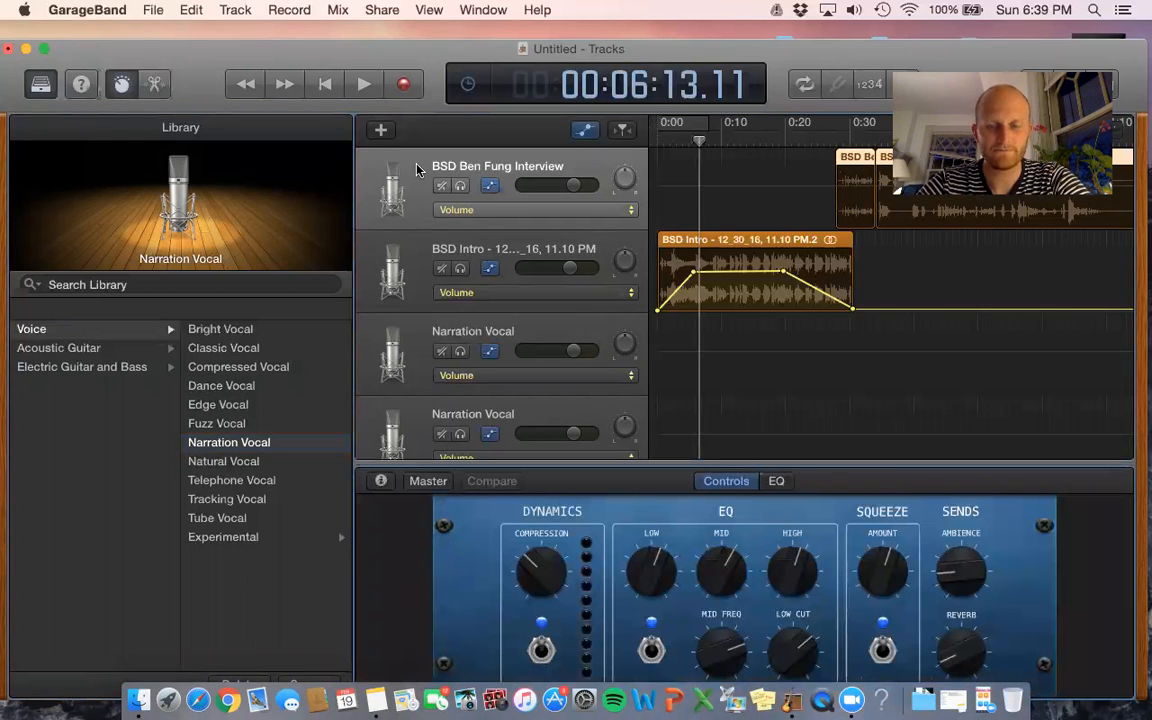
{"action": "key", "text": "b"}
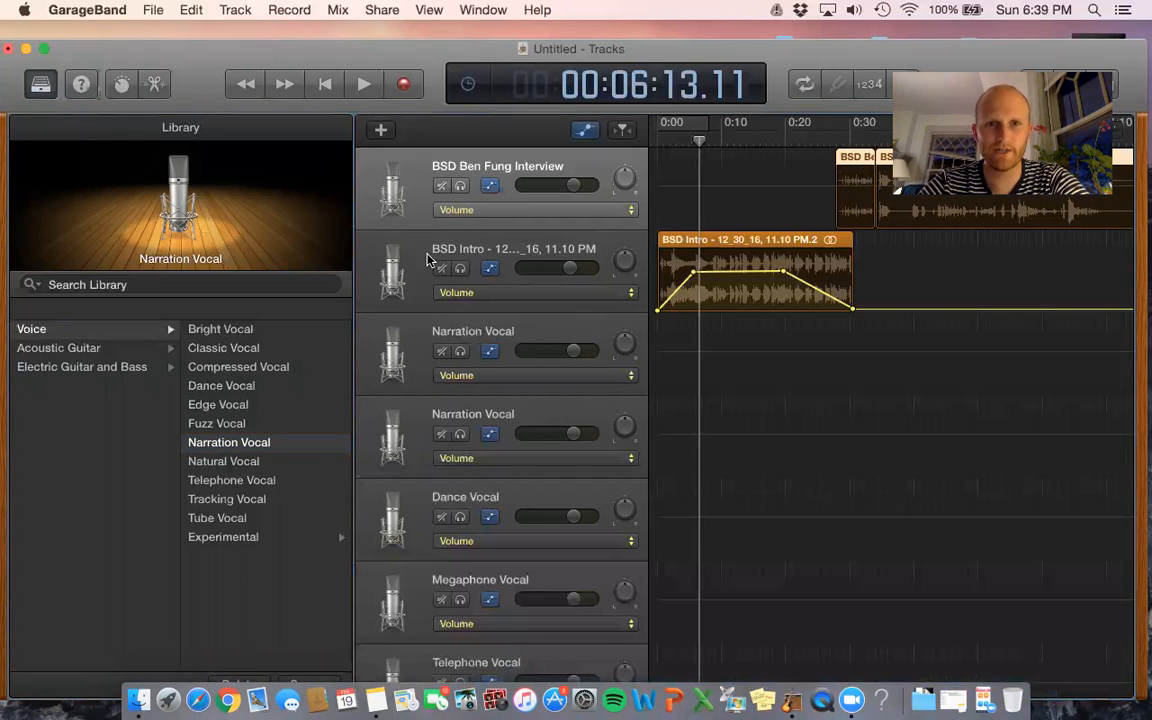
{"action": "double_click", "coordinate": [432, 252]}
{"action": "left_click", "coordinate": [374, 167]}
{"action": "key", "text": "b"}
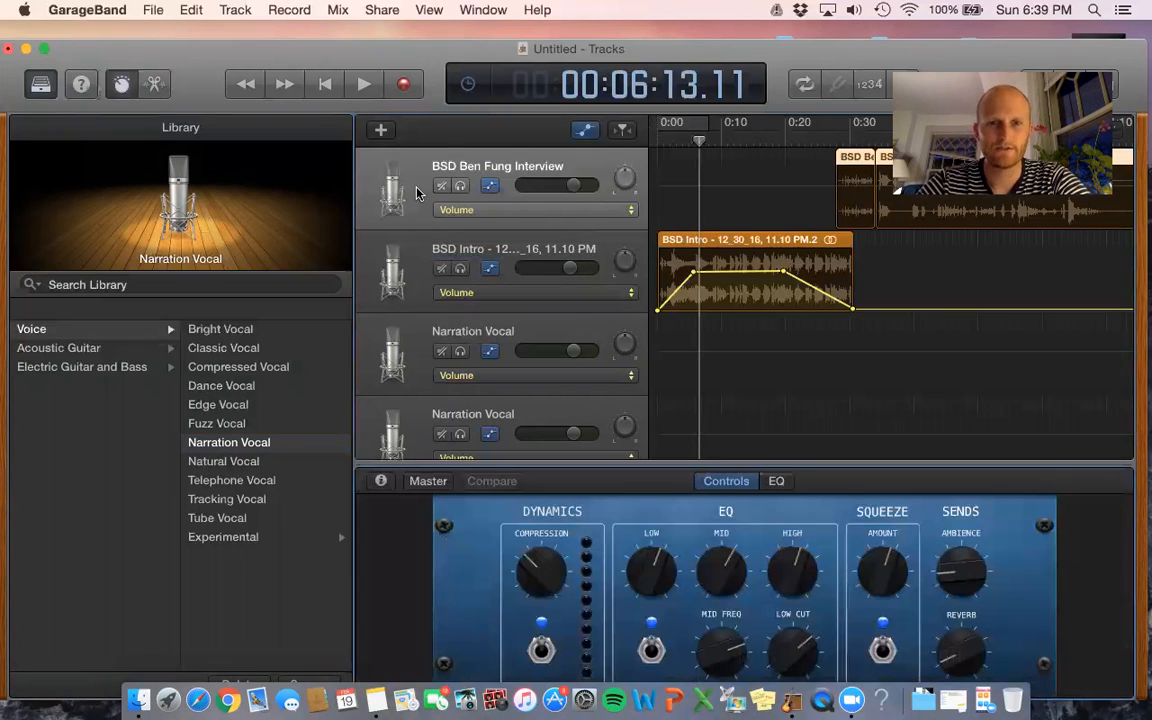
- Reveal the recording settings and check the Input list, keeping USB PnP input 1-2
{"action": "left_click", "coordinate": [381, 481]}
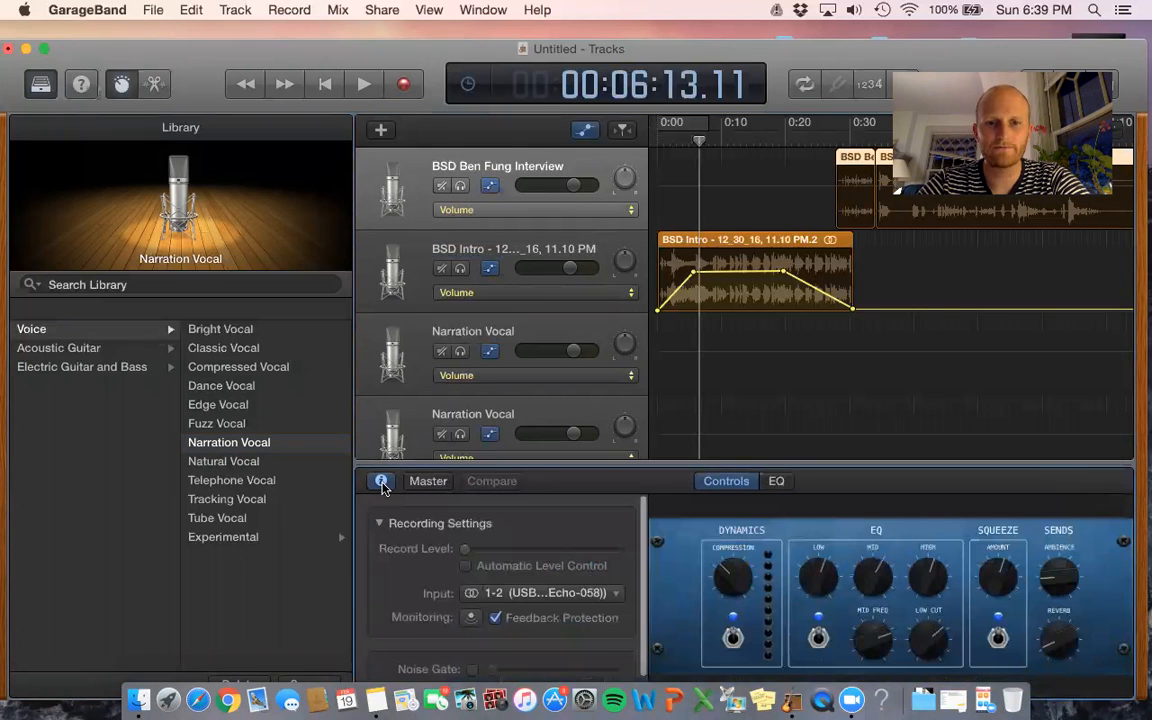
{"action": "left_click_drag", "start_coordinate": [786, 50], "coordinate": [784, 32]}
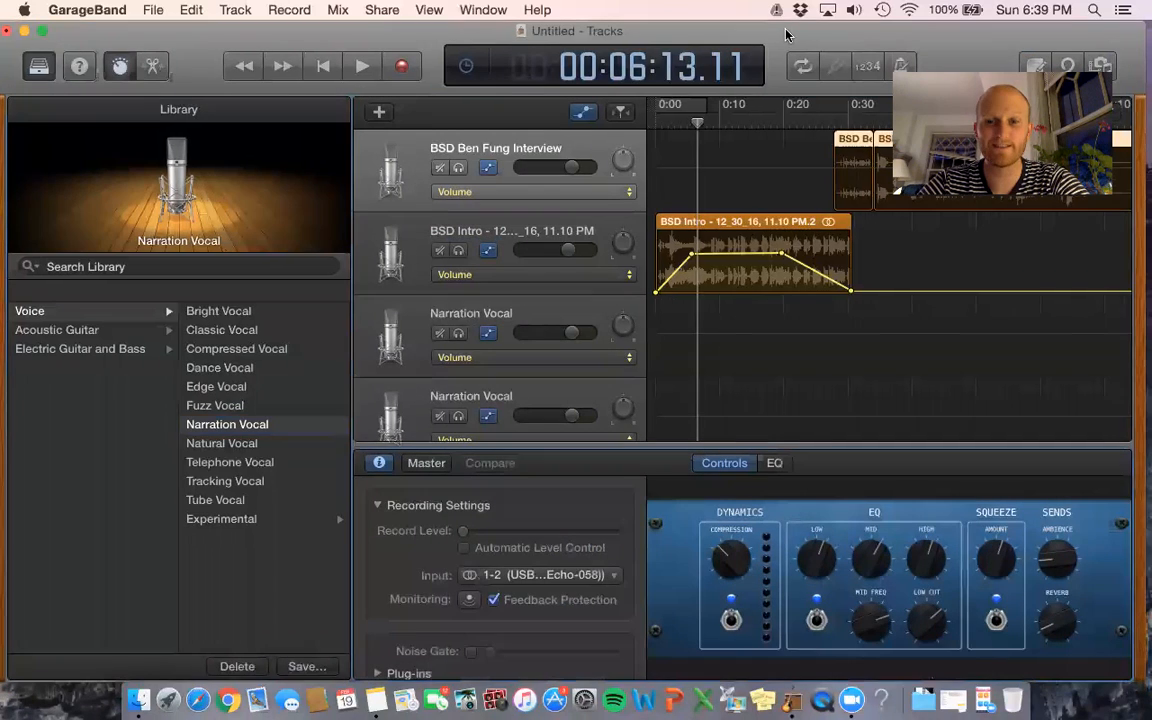
{"action": "left_click", "coordinate": [587, 575]}
{"action": "left_click", "coordinate": [589, 575]}
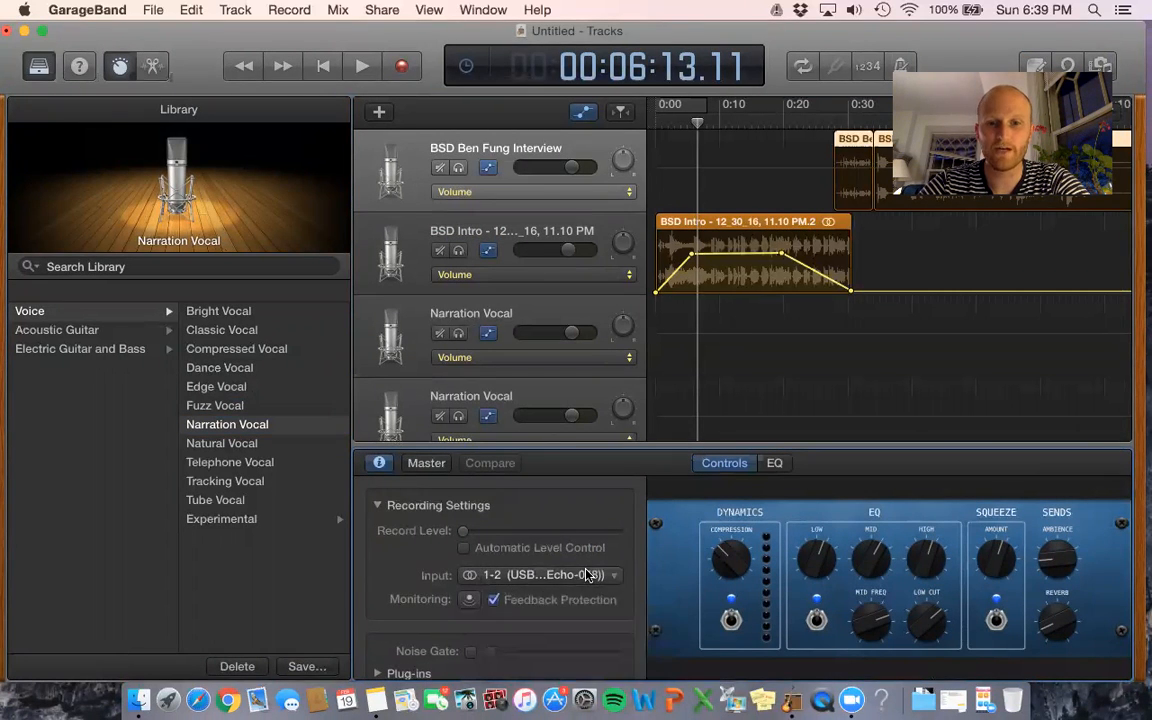
{"action": "left_click", "coordinate": [589, 575]}
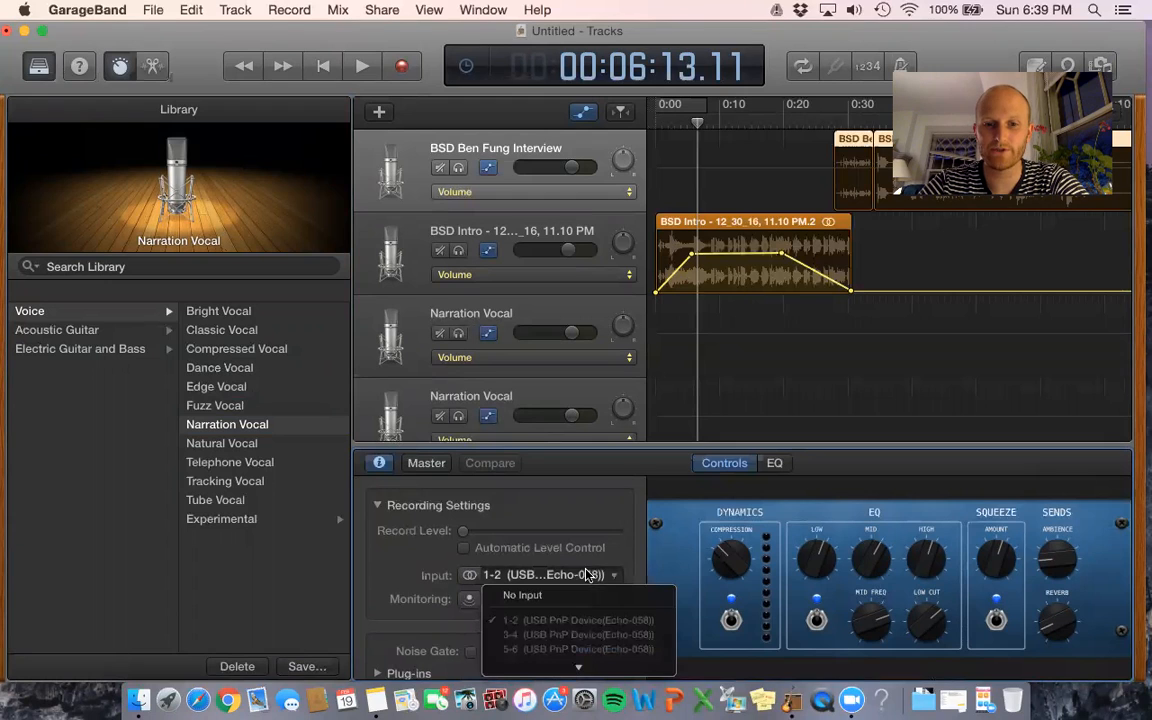
{"action": "left_click", "coordinate": [589, 575]}
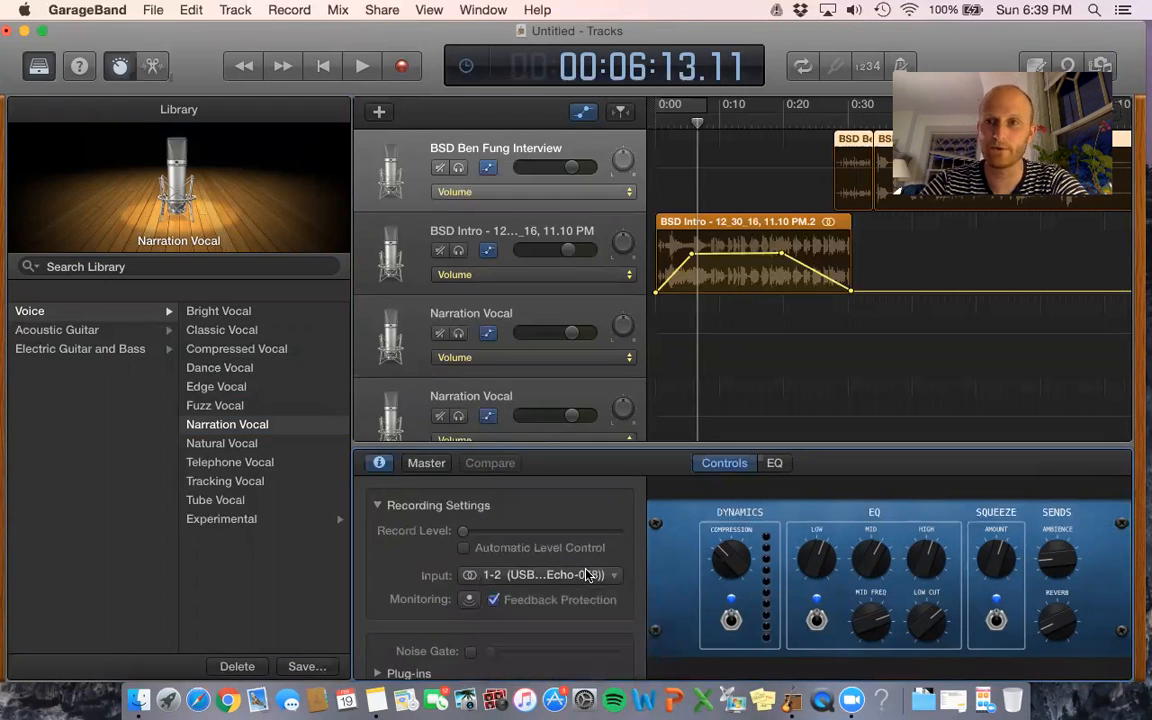
{"action": "left_click", "coordinate": [589, 575]}
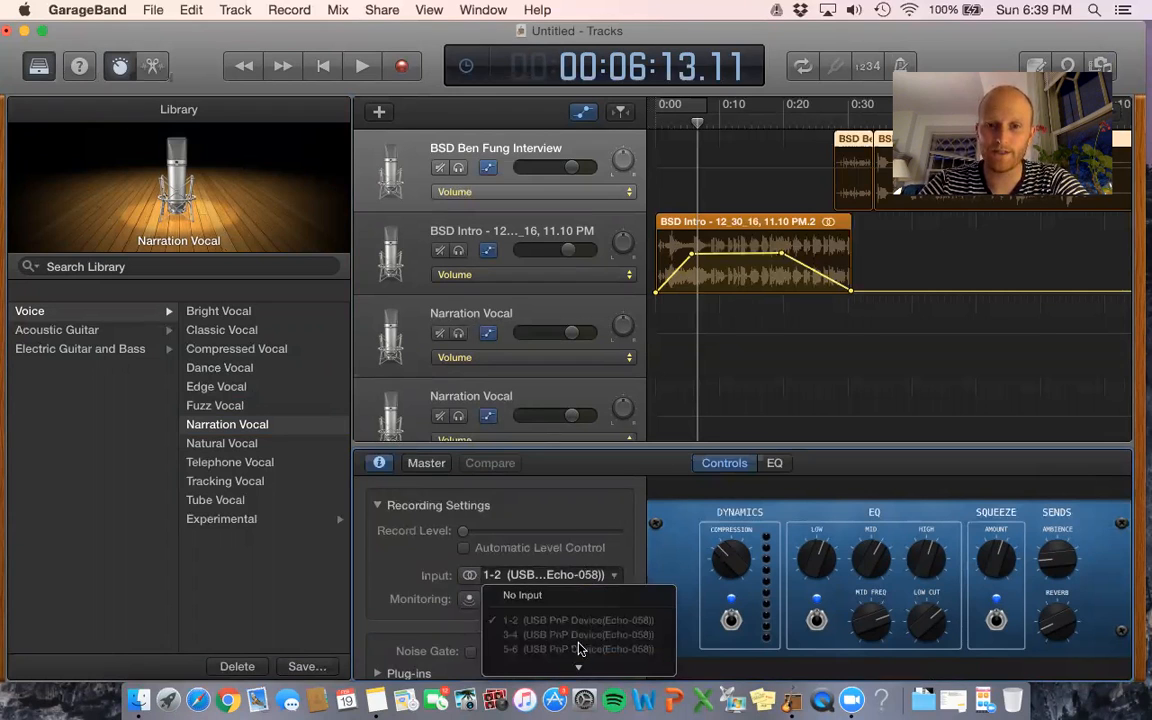
{"action": "scroll", "coordinate": [578, 652], "scroll_direction": "down", "scroll_amount": 3}
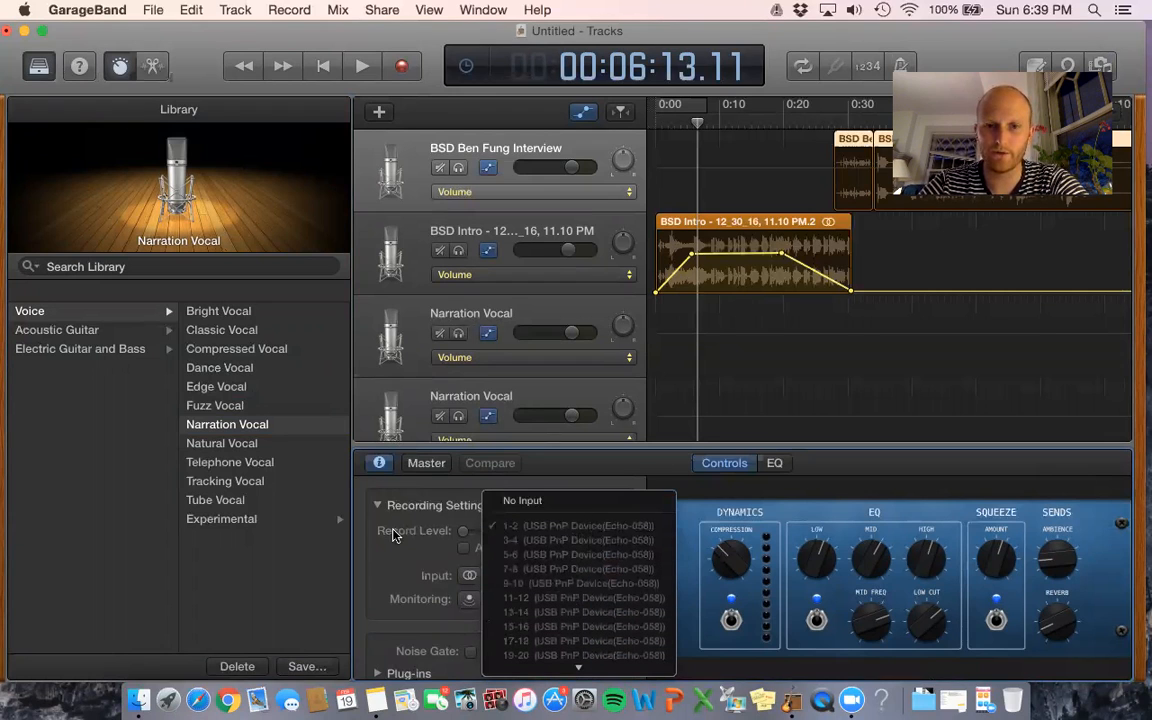
{"action": "left_click", "coordinate": [573, 527]}
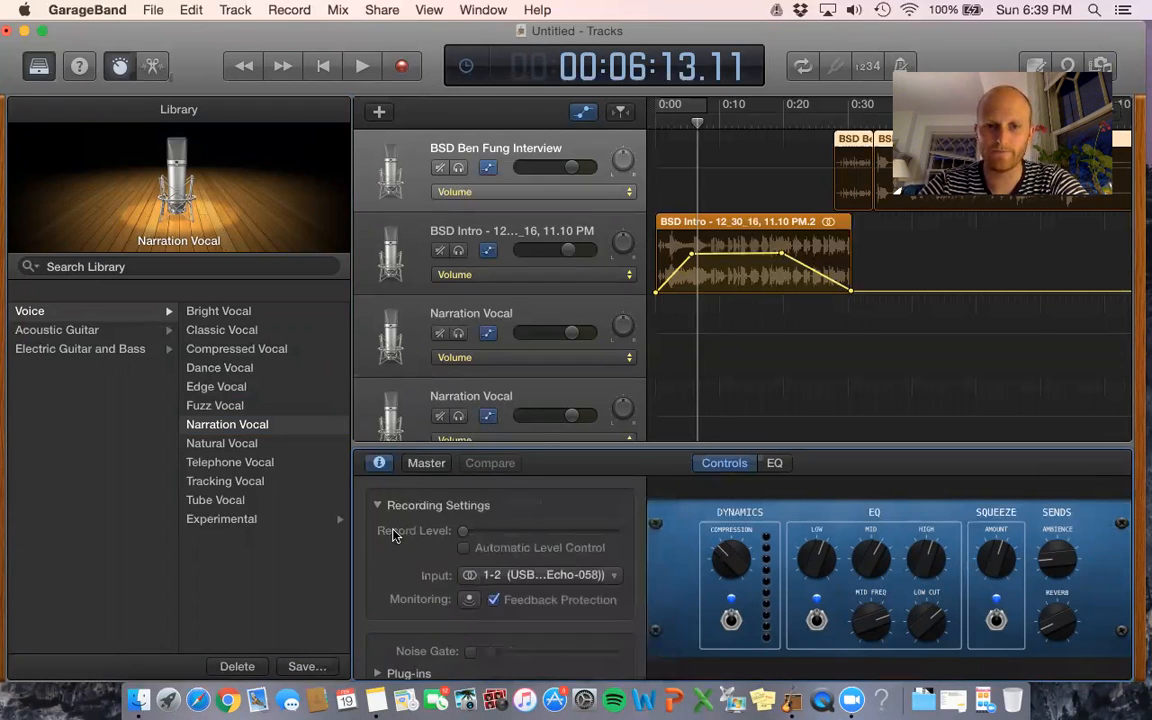
- Set the Audio/MIDI input device to Built-in Microphone in GarageBand Preferences
{"action": "left_click", "coordinate": [119, 11]}
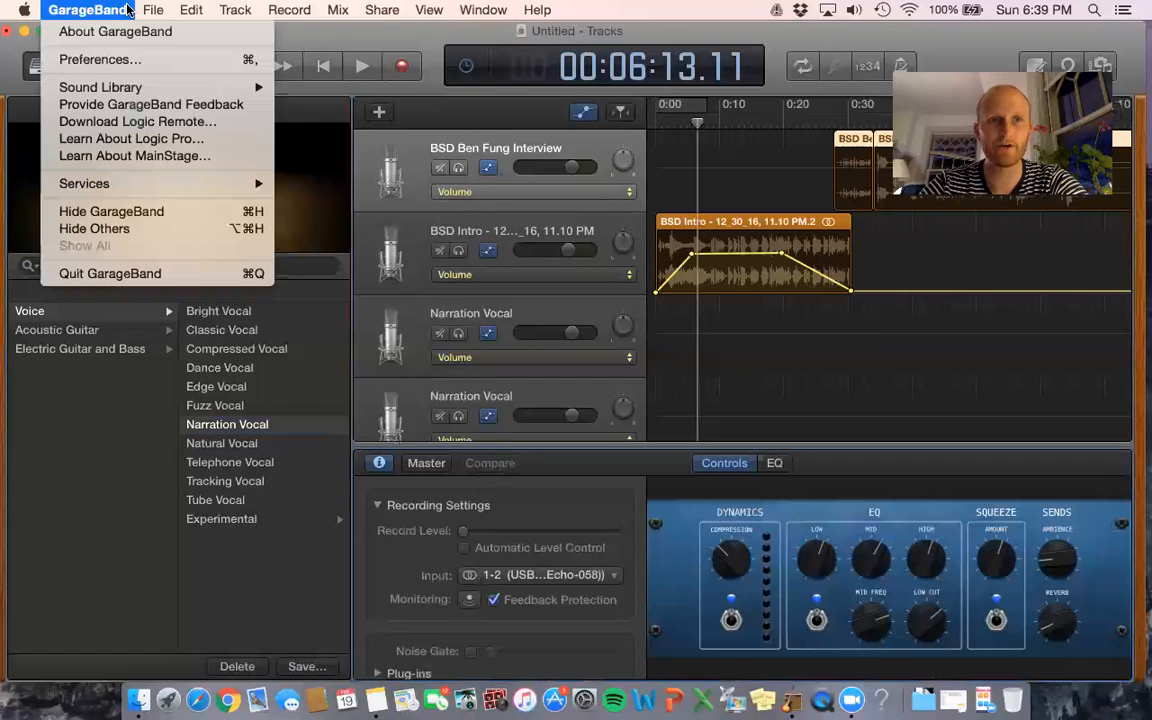
{"action": "left_click", "coordinate": [121, 60]}
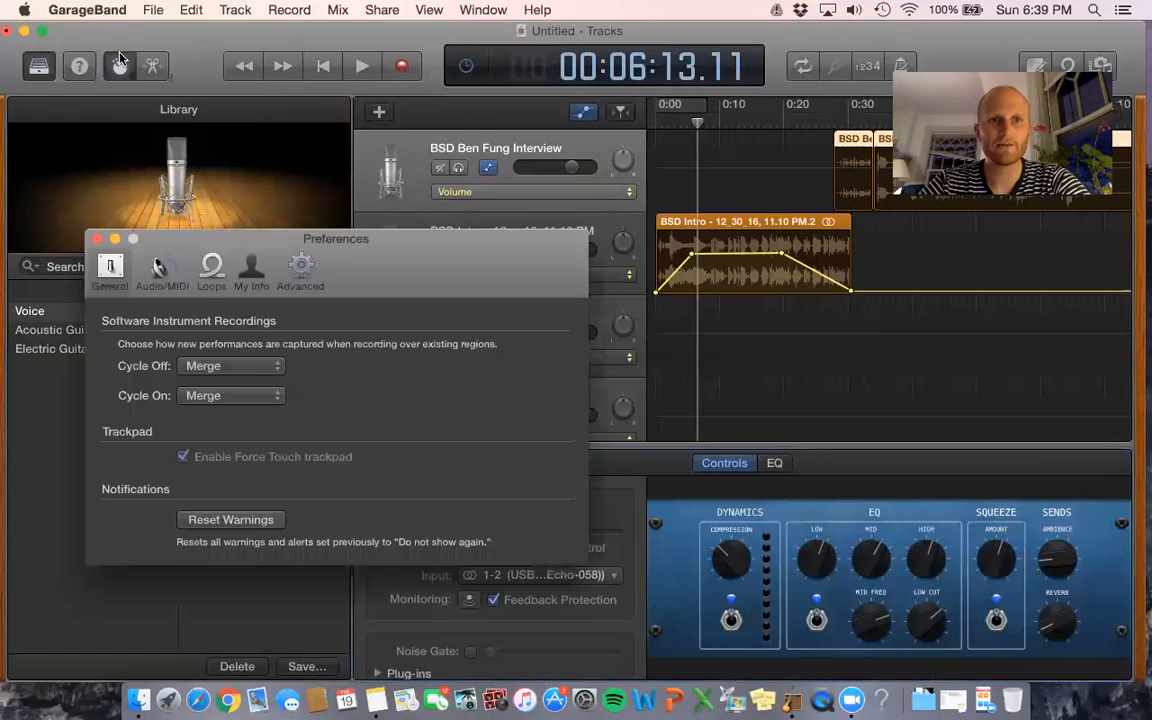
{"action": "left_click", "coordinate": [160, 270]}
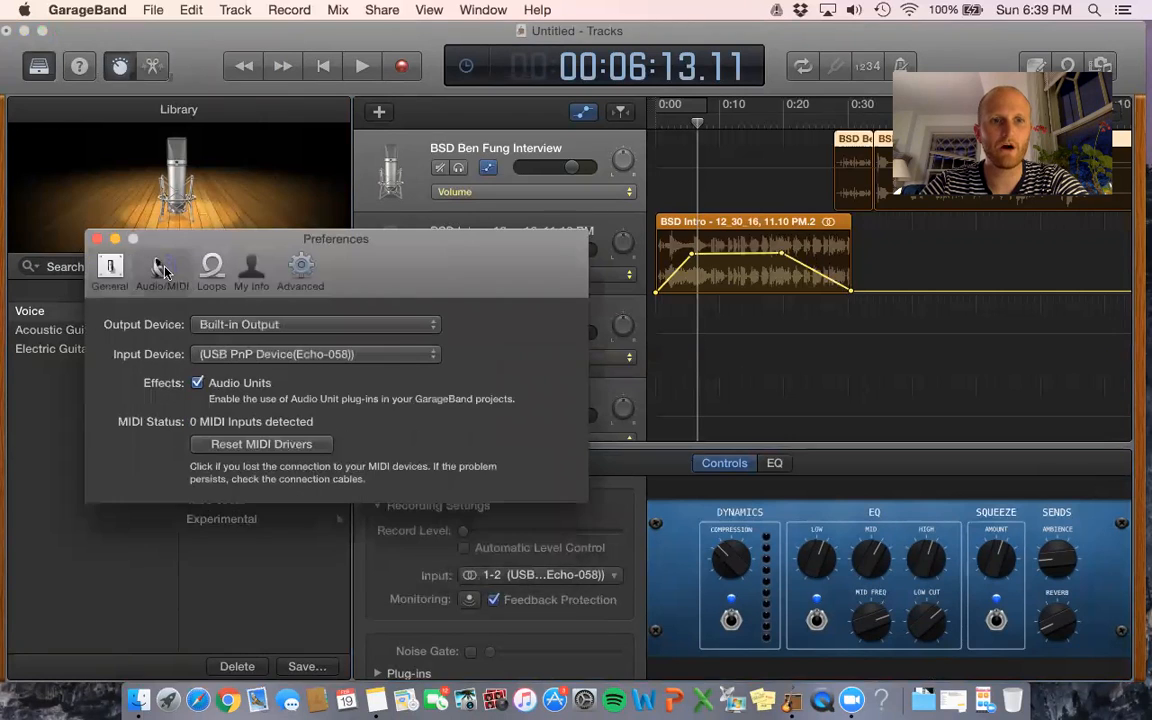
{"action": "left_click", "coordinate": [396, 348]}
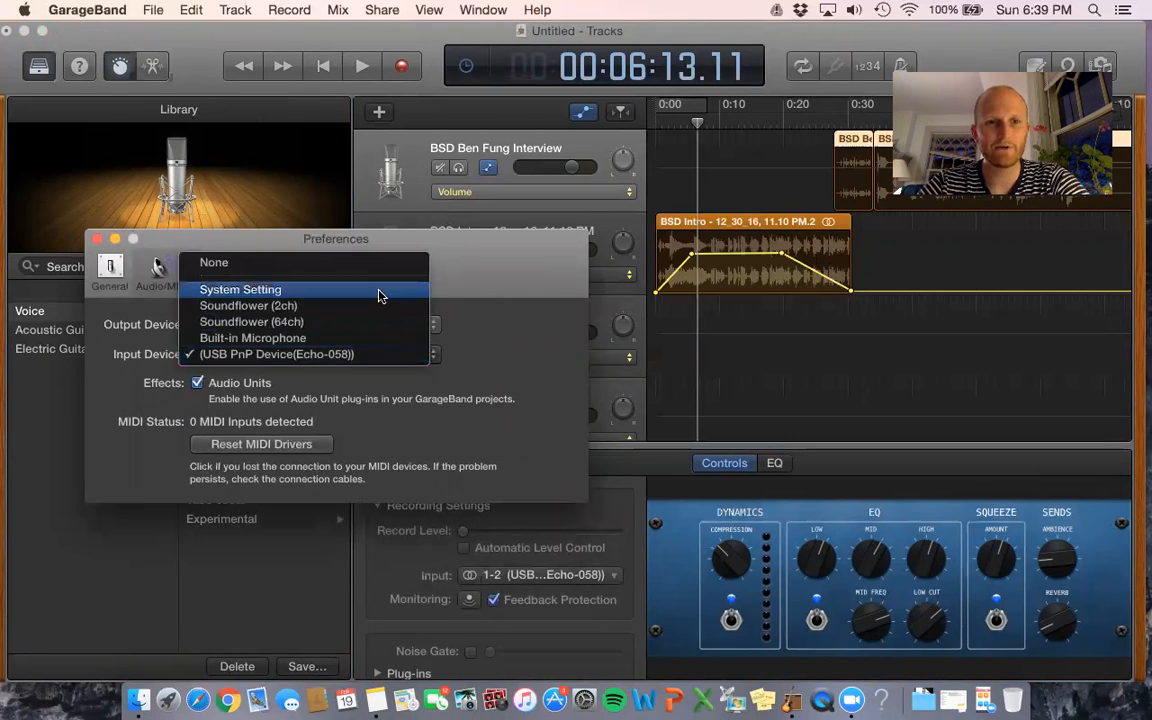
{"action": "left_click", "coordinate": [360, 343]}
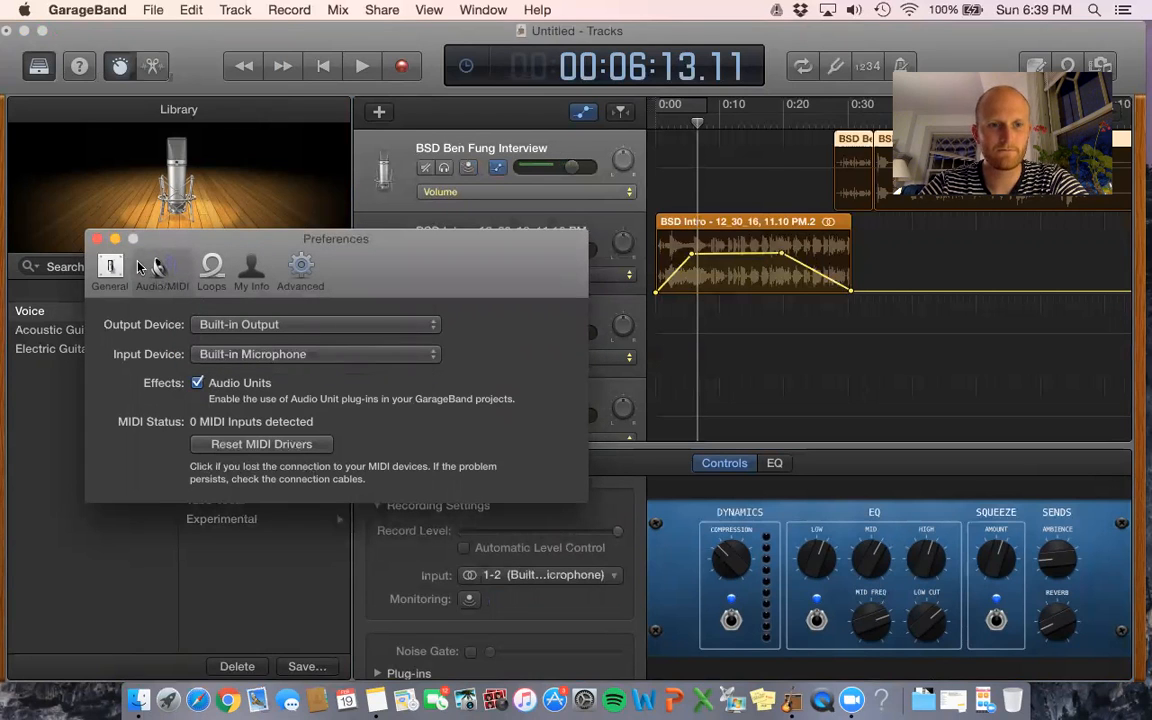
{"action": "left_click", "coordinate": [96, 239]}
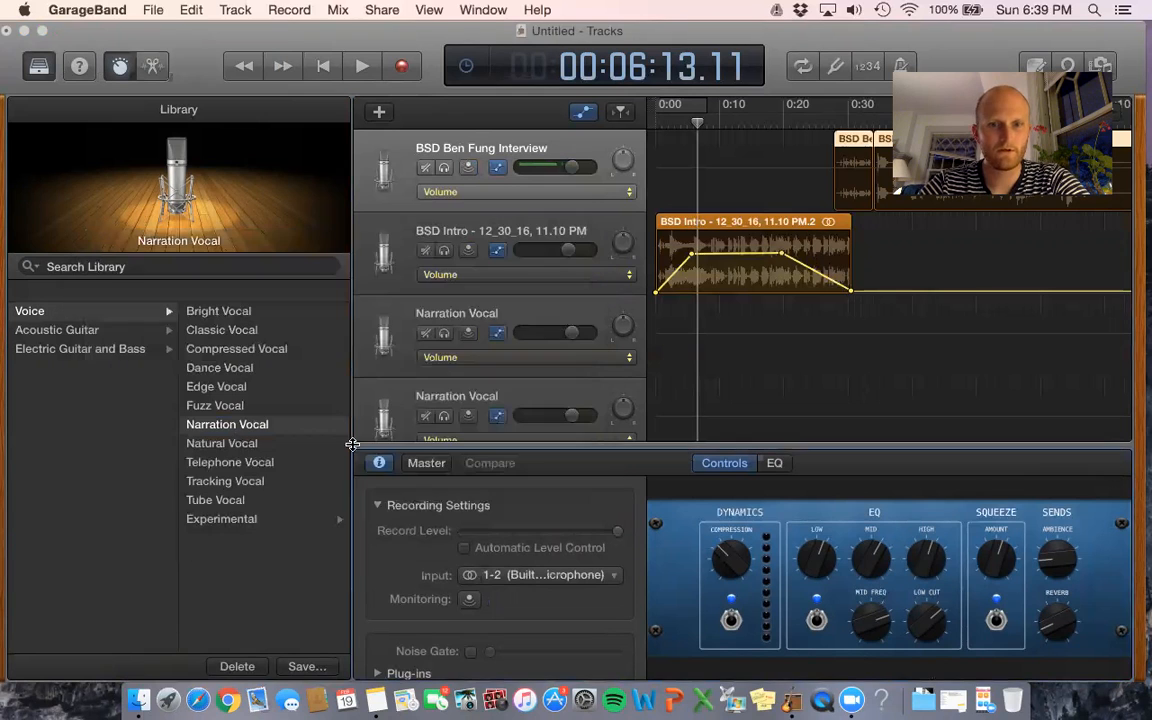
- Keep the track's recording input at 1-2 Built-in Microphone
{"action": "left_click", "coordinate": [522, 576]}
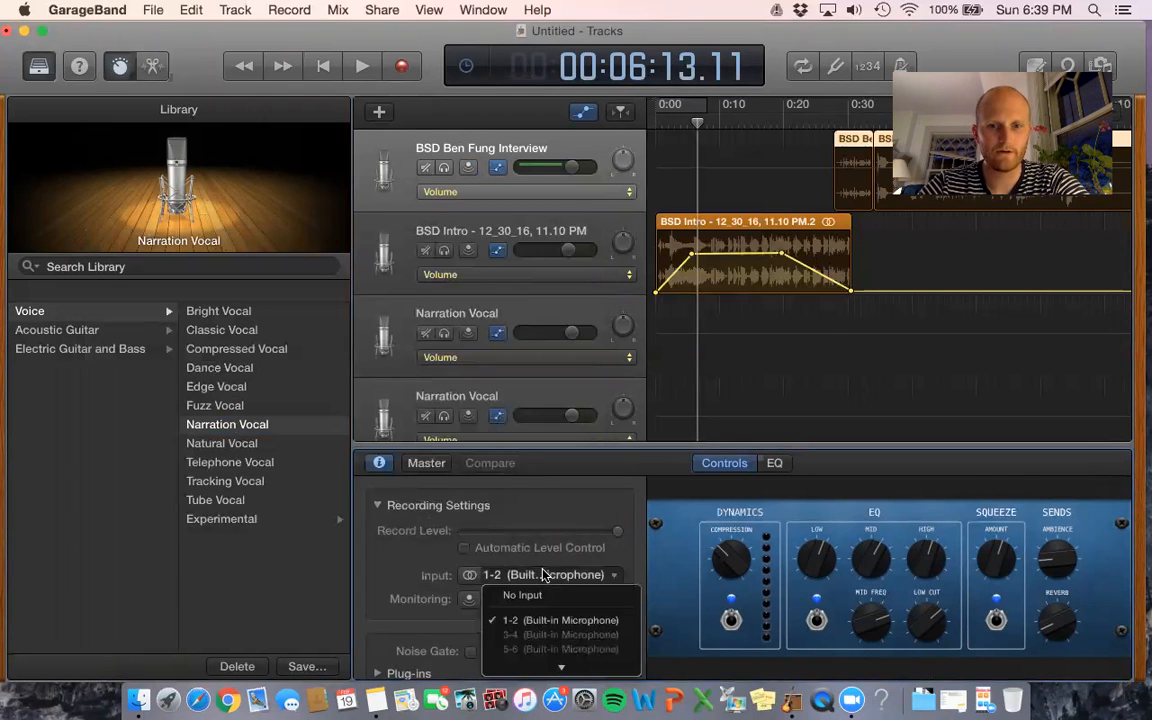
{"action": "left_click", "coordinate": [548, 625]}
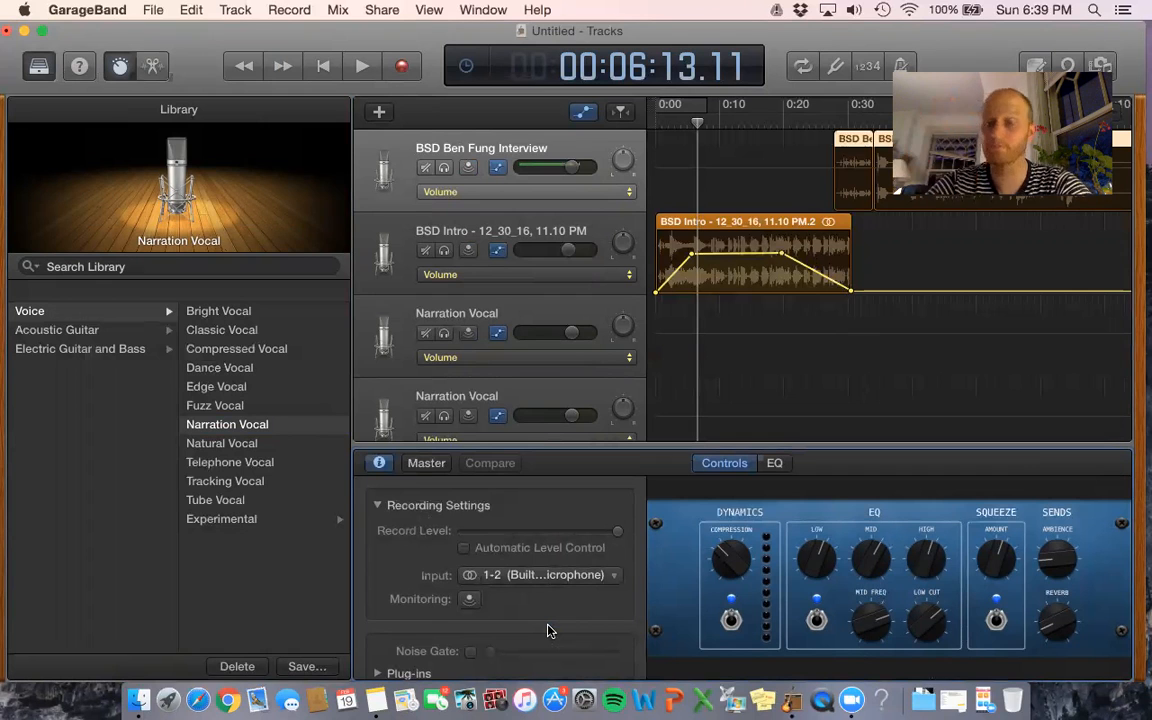
{"action": "scroll", "coordinate": [714, 332], "scroll_direction": "right", "scroll_amount": 10}
{"action": "scroll", "coordinate": [714, 332], "scroll_direction": "right", "scroll_amount": 5}
{"action": "scroll", "coordinate": [714, 332], "scroll_direction": "left", "scroll_amount": 15}
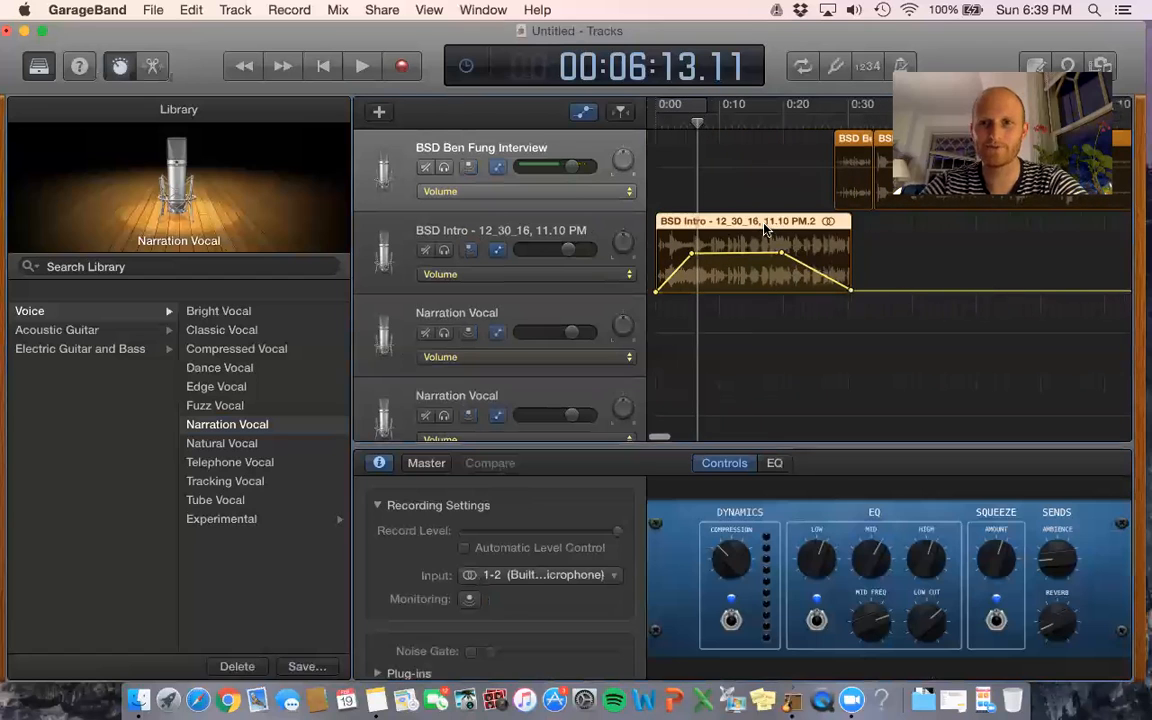
- Delete the old intro recording and start recording a new take from the beginning
{"action": "key", "text": "Delete"}
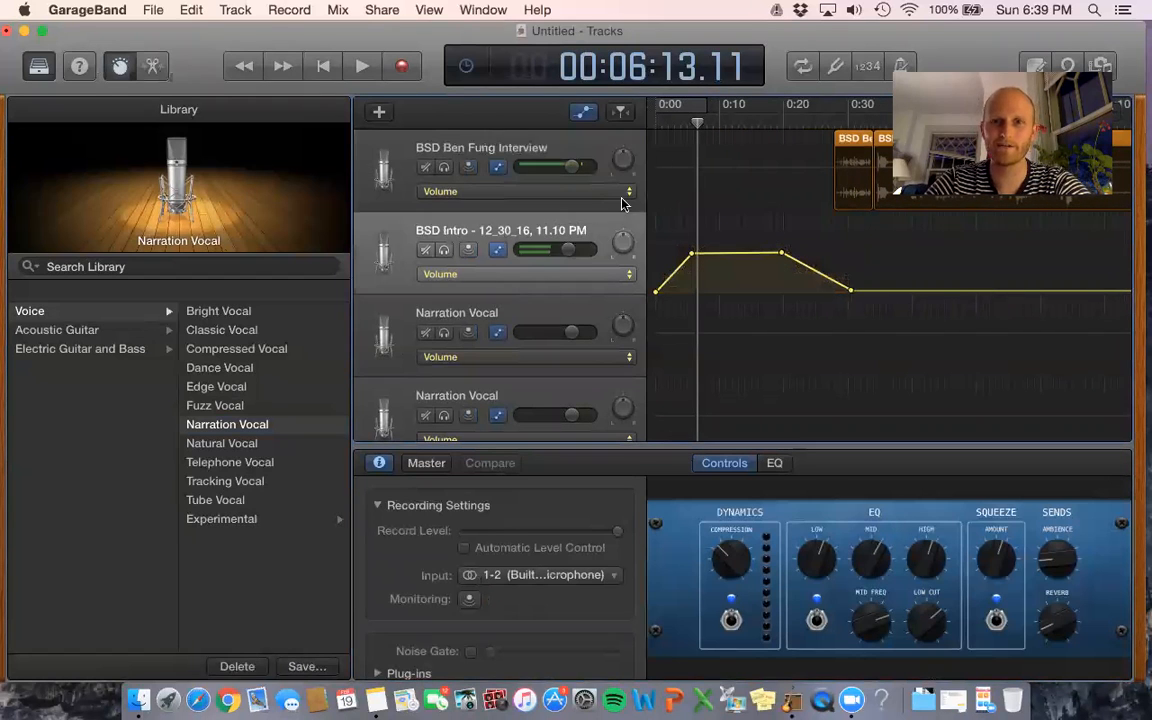
{"action": "left_click", "coordinate": [654, 119]}
{"action": "left_click", "coordinate": [400, 71]}
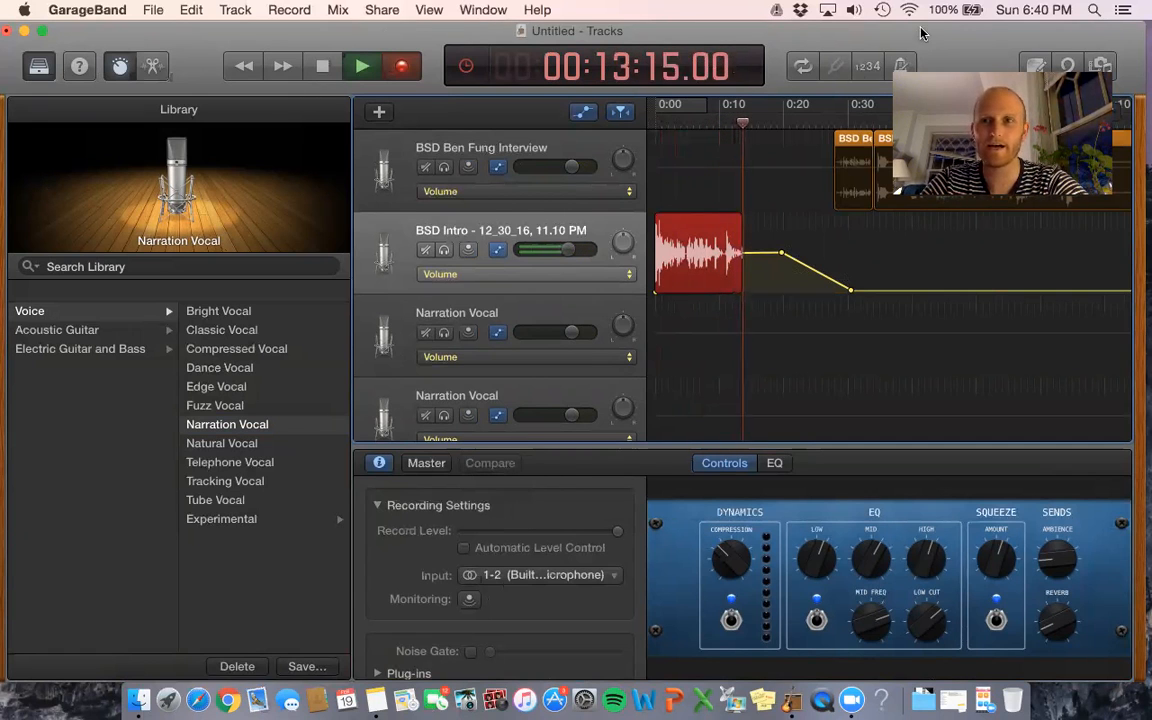
- Stop recording, leaving a new intro take from 0:00 to about 0:15
{"action": "left_click_drag", "start_coordinate": [921, 33], "coordinate": [921, 90]}
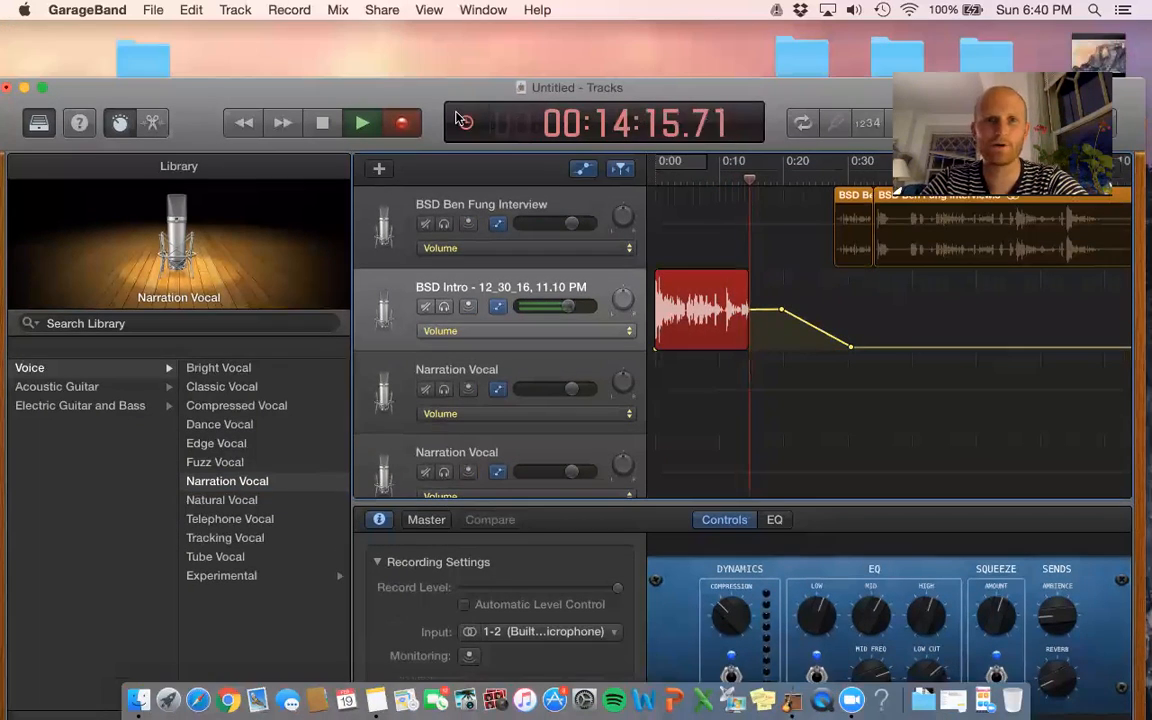
{"action": "left_click", "coordinate": [325, 122]}
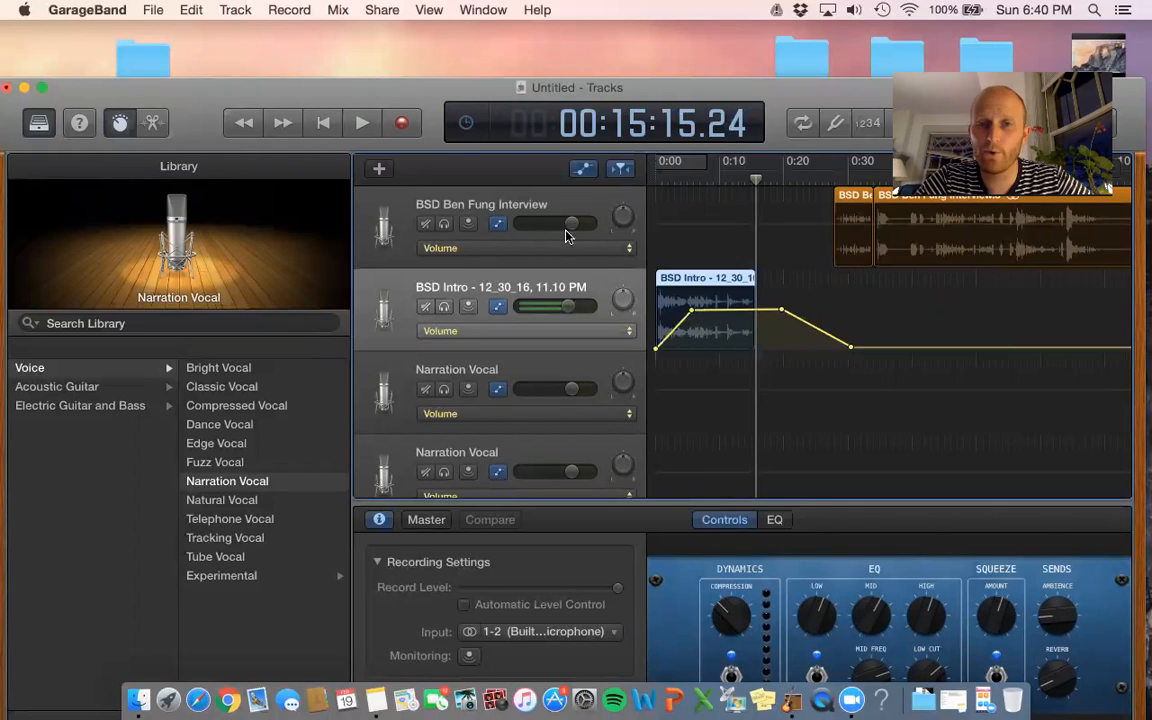
{"action": "mouse_move", "coordinate": [573, 224]}
{"action": "left_mouse_down"}
{"action": "mouse_move", "coordinate": [548, 224]}
{"action": "mouse_move", "coordinate": [577, 224]}
{"action": "left_mouse_up"}
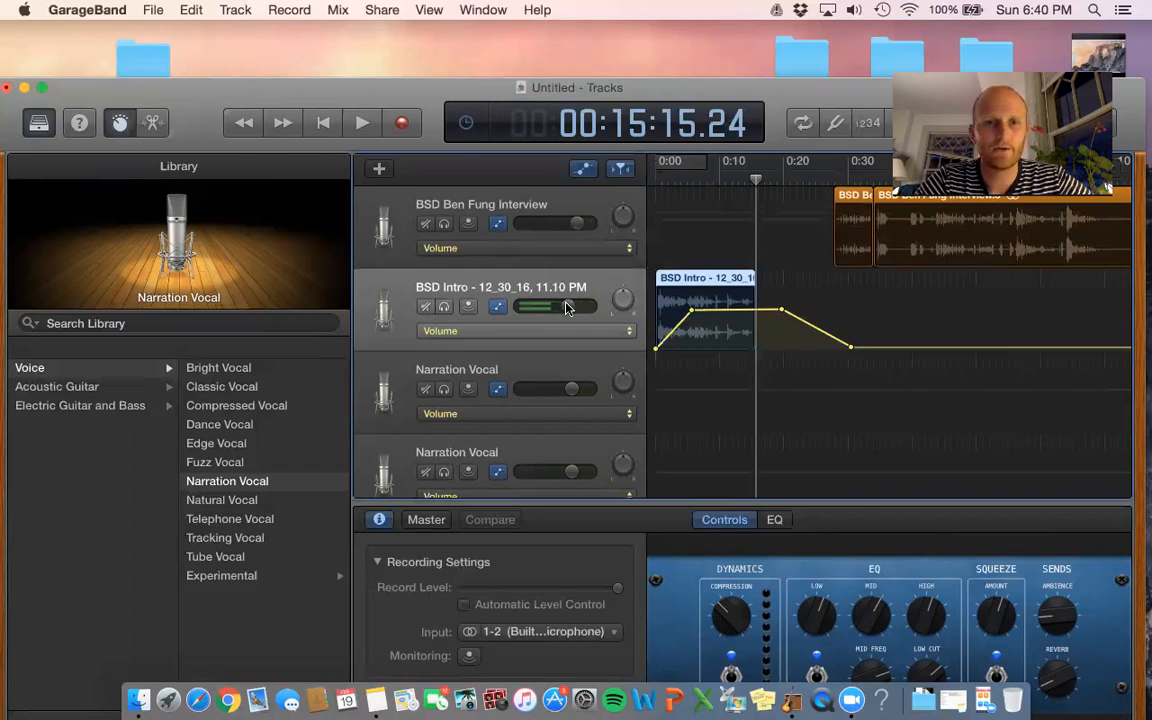
{"action": "scroll", "coordinate": [566, 307], "scroll_direction": "down", "scroll_amount": 1}
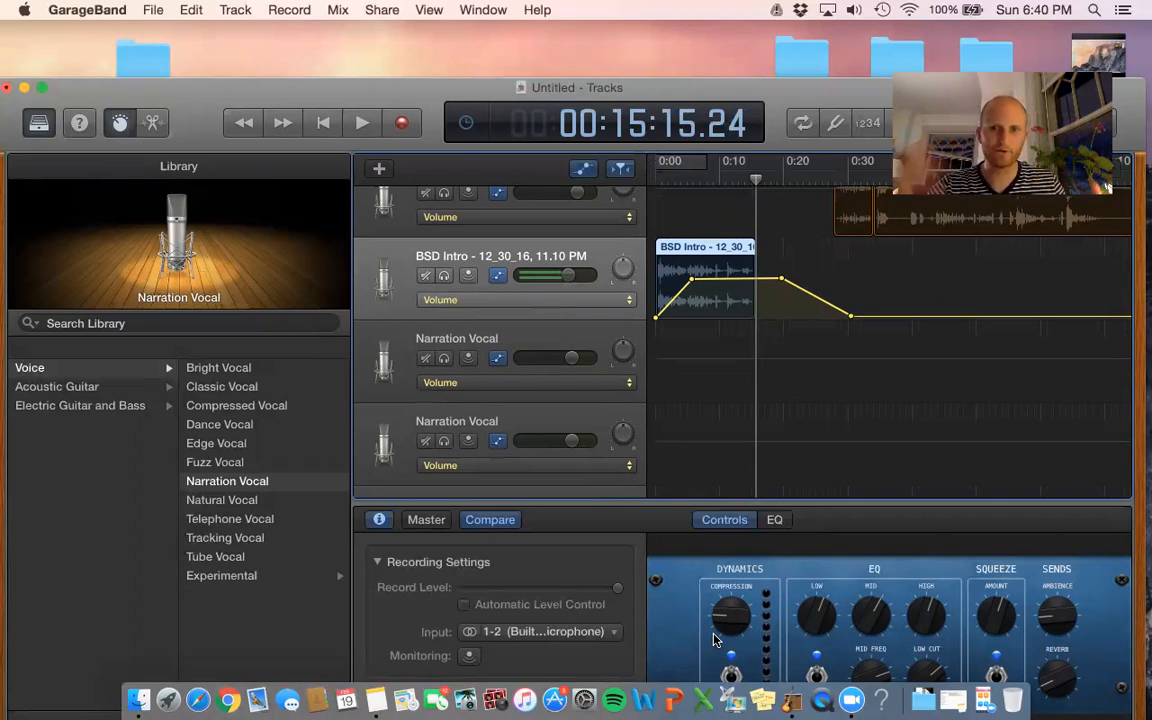
{"action": "left_click_drag", "start_coordinate": [426, 88], "coordinate": [424, 55]}
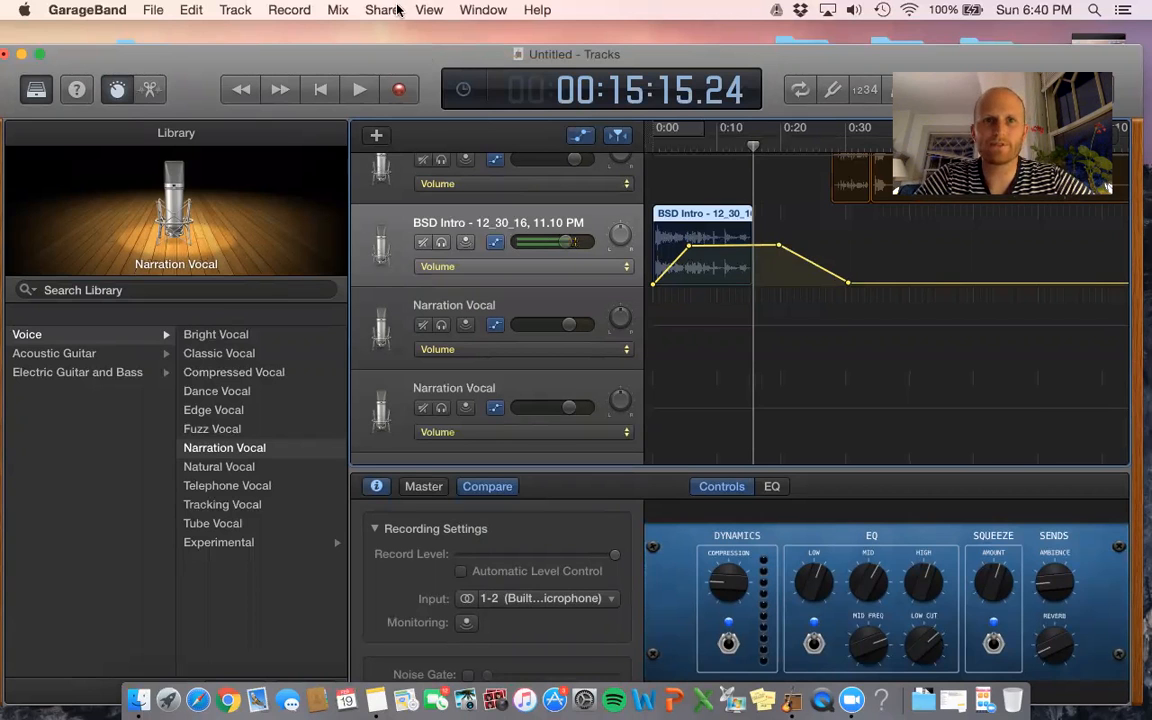
- Open File > Save As, cancel it without saving, and open the Share menu
{"action": "left_click_drag", "start_coordinate": [690, 50], "coordinate": [690, 59]}
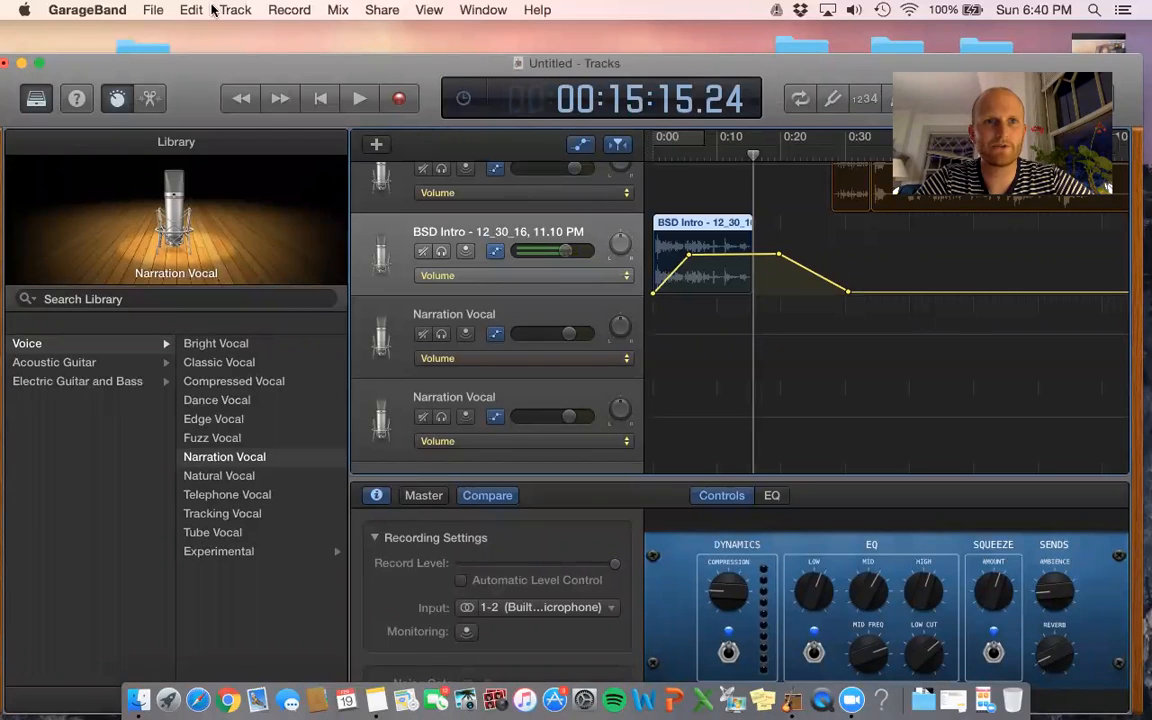
{"action": "left_click", "coordinate": [150, 10]}
{"action": "left_click", "coordinate": [172, 146]}
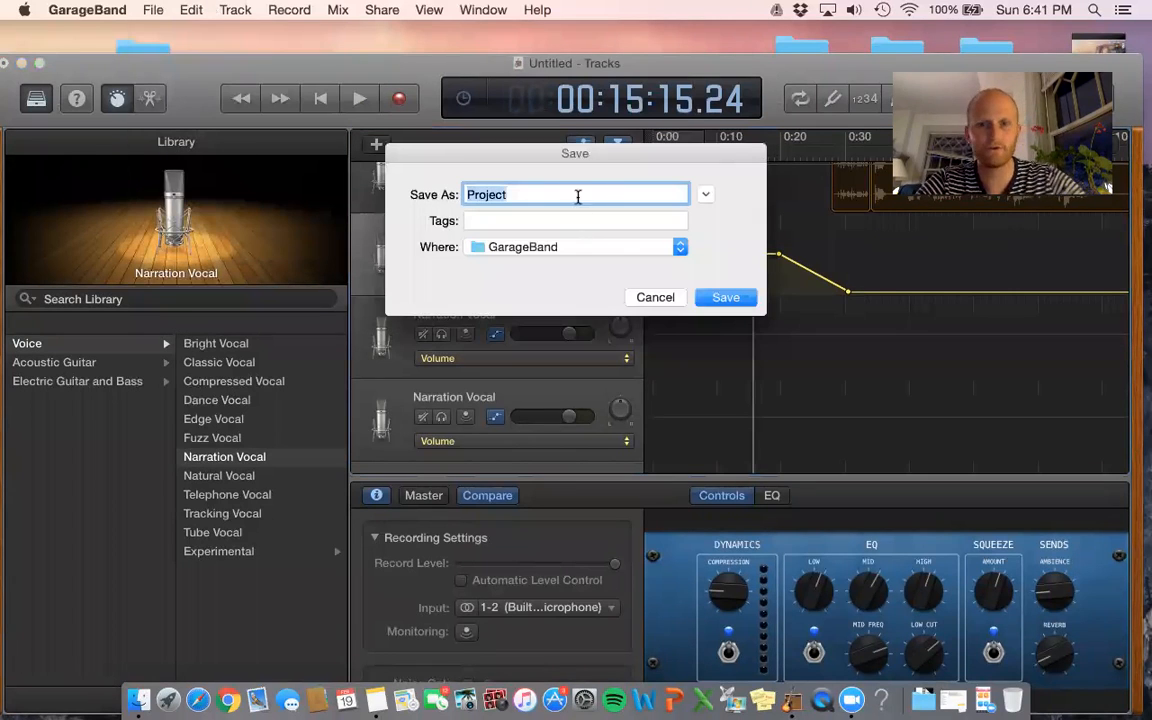
{"action": "left_click", "coordinate": [655, 298]}
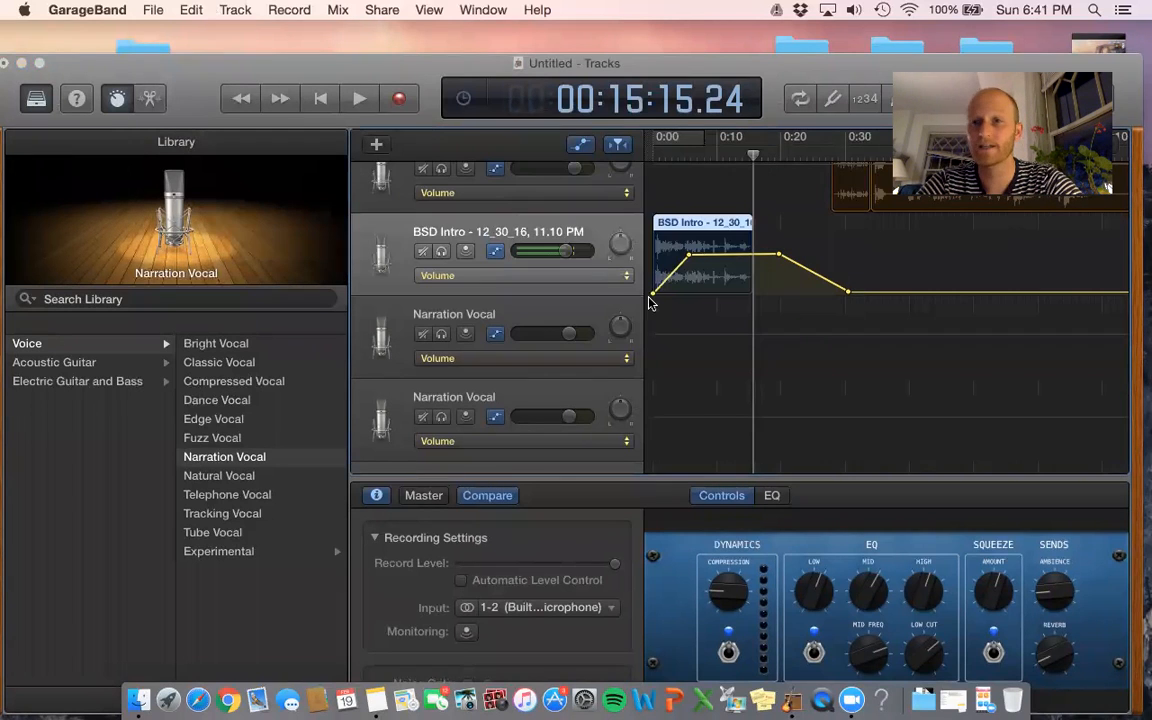
{"action": "left_click", "coordinate": [381, 10]}
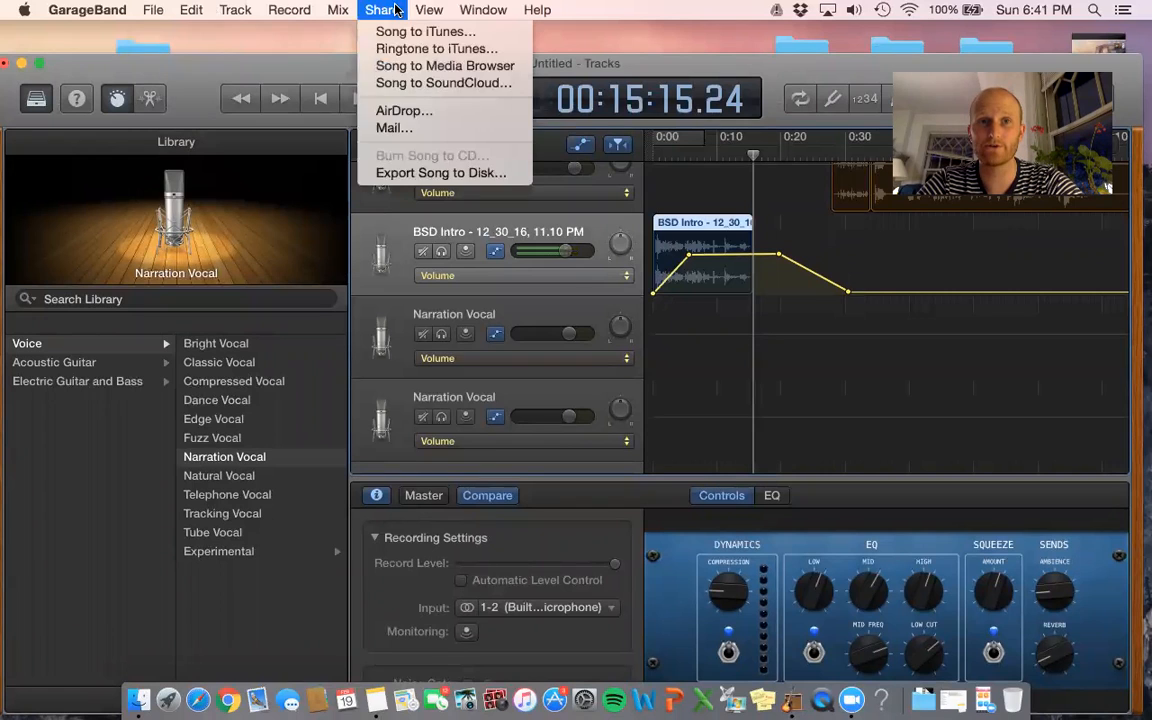
- Check Export Song to Disk (MP3, 192 kBit/s, GarageBand folder), then cancel without exporting
{"action": "left_click", "coordinate": [412, 174]}
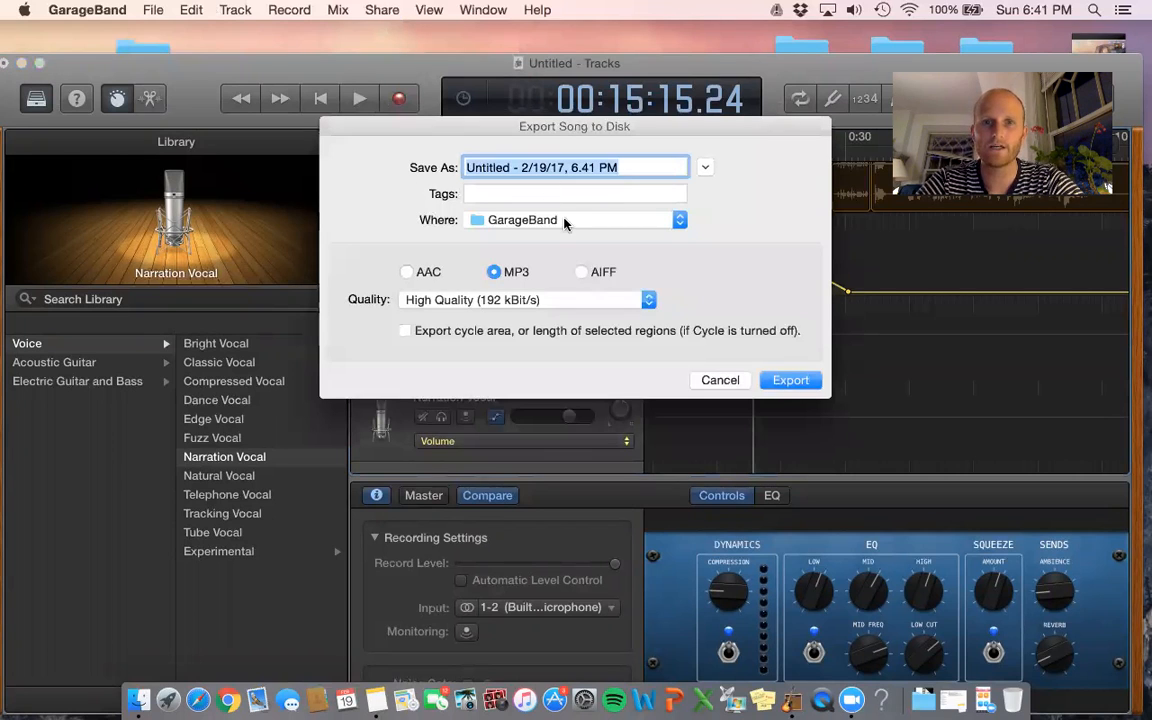
{"action": "left_click", "coordinate": [565, 223]}
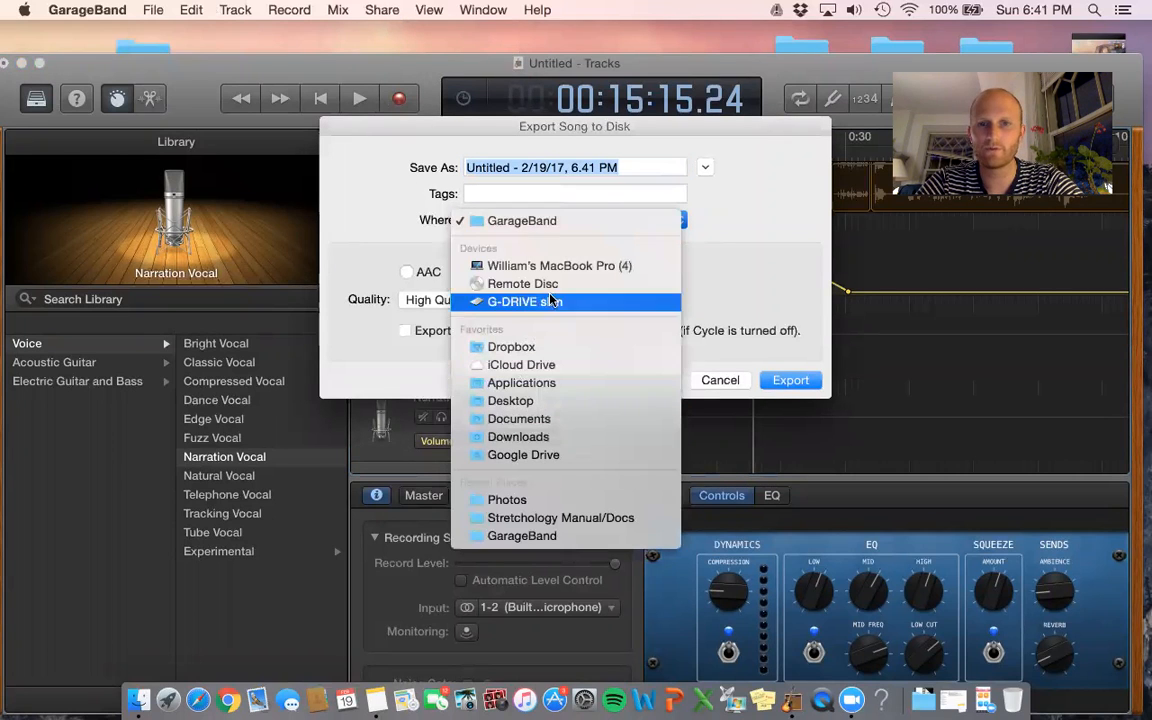
{"action": "left_click", "coordinate": [578, 218]}
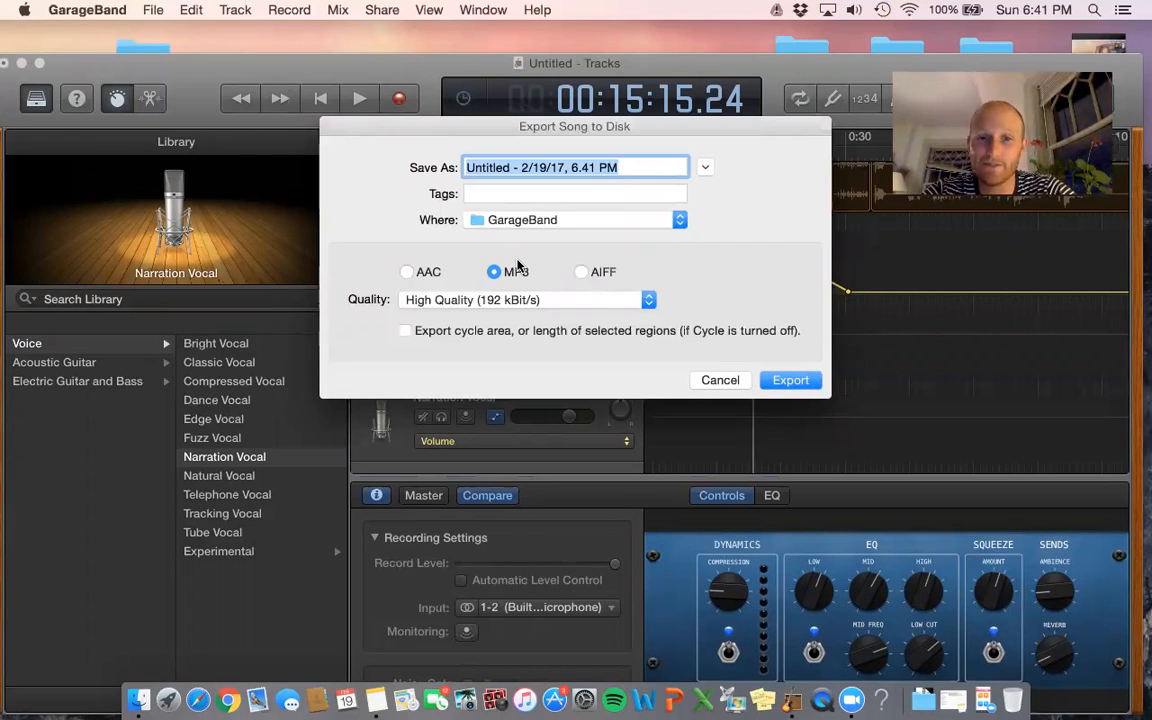
{"action": "left_click", "coordinate": [712, 381]}
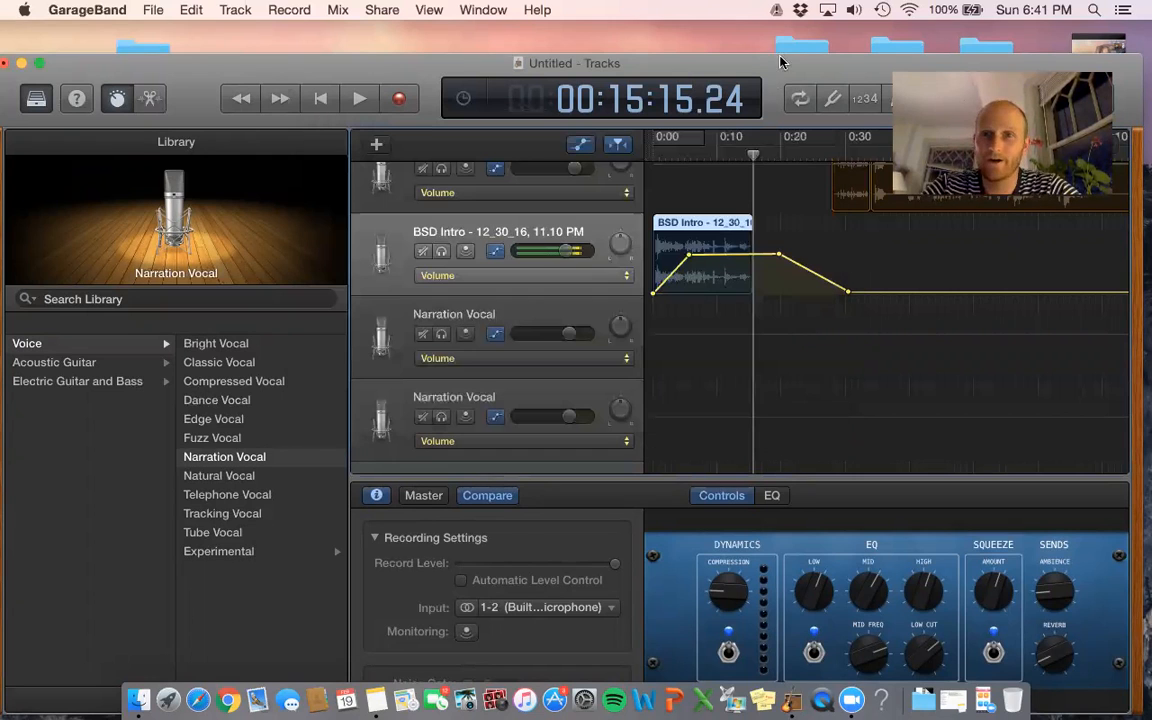
- Move the project window lower on screen to make room for the media browser
{"action": "left_click_drag", "start_coordinate": [782, 62], "coordinate": [773, 158]}
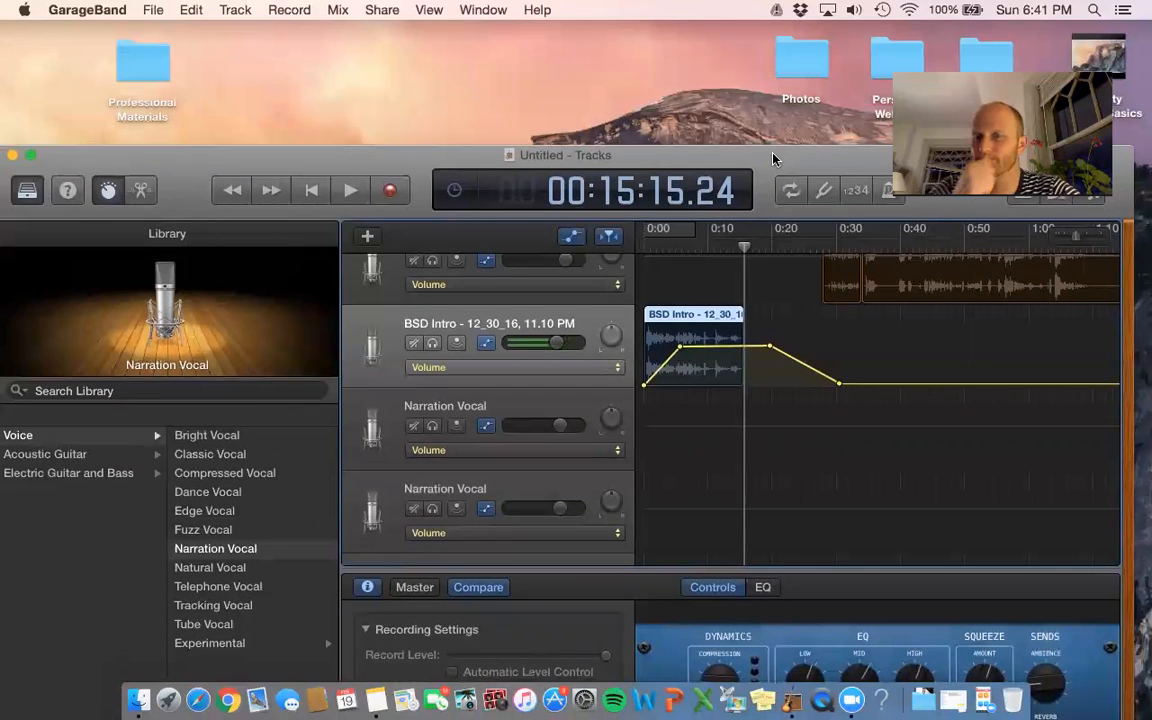
{"action": "scroll", "coordinate": [1085, 320], "scroll_direction": "up", "scroll_amount": 1}
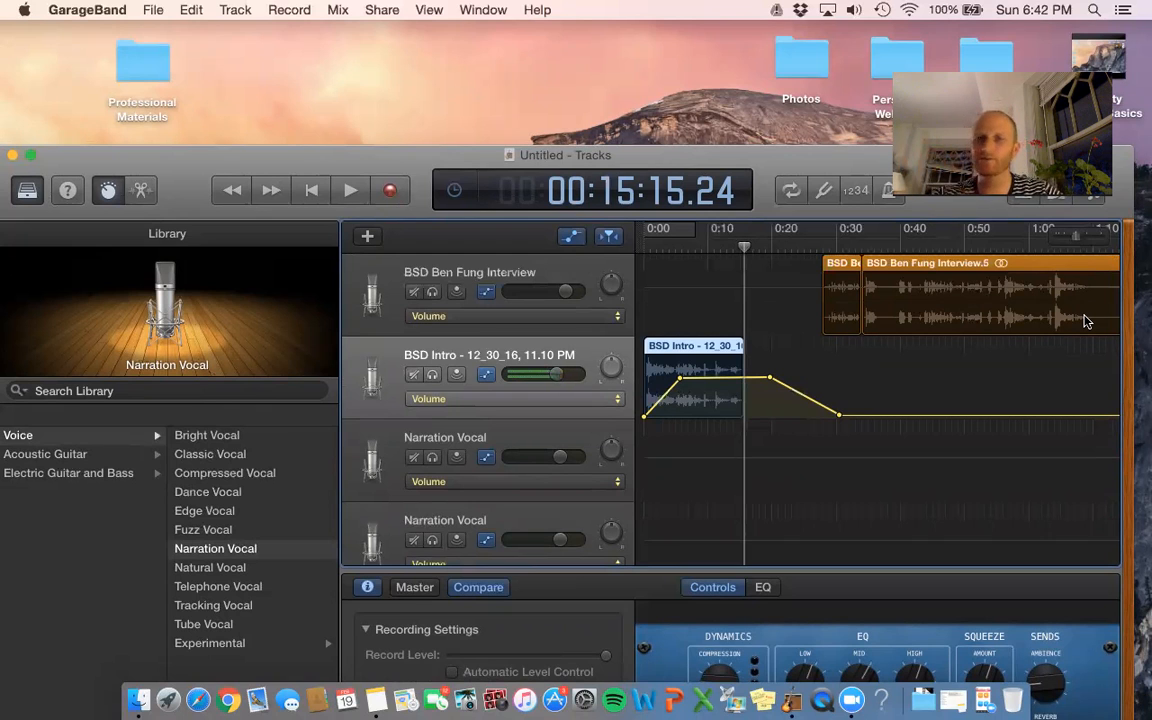
{"action": "left_click_drag", "start_coordinate": [881, 158], "coordinate": [879, 260]}
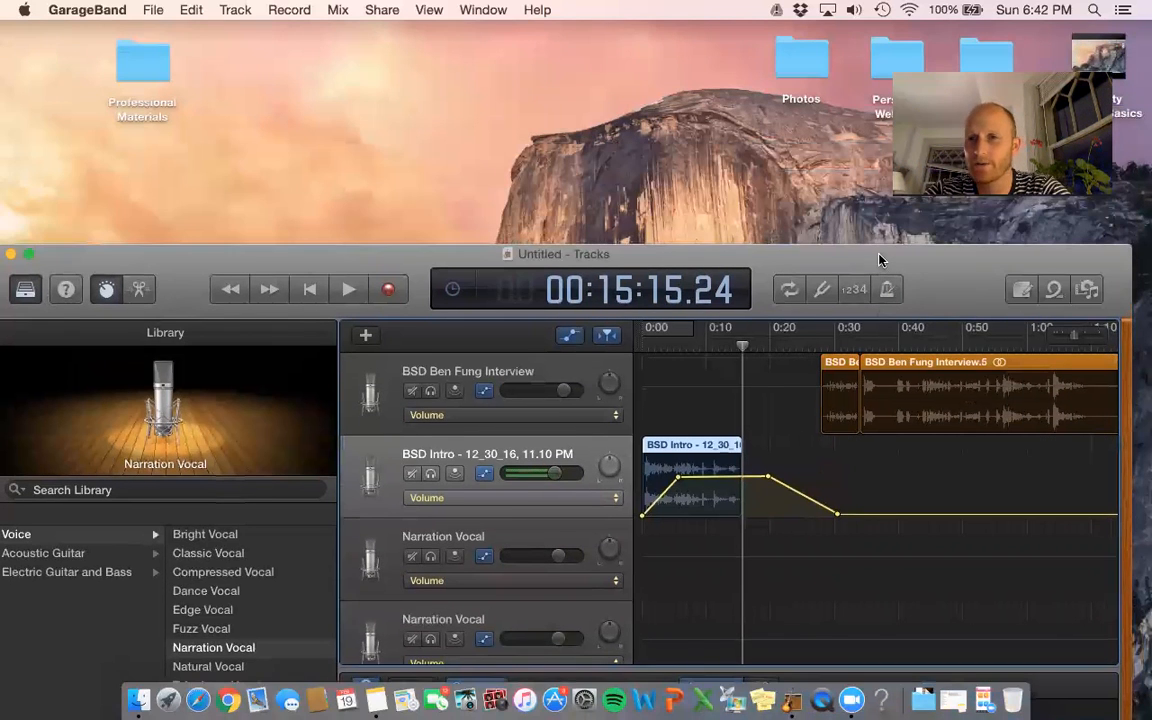
- Show the iTunes media browser and Smart Controls, then switch the right pane to Apple Loops
{"action": "key", "text": "f"}
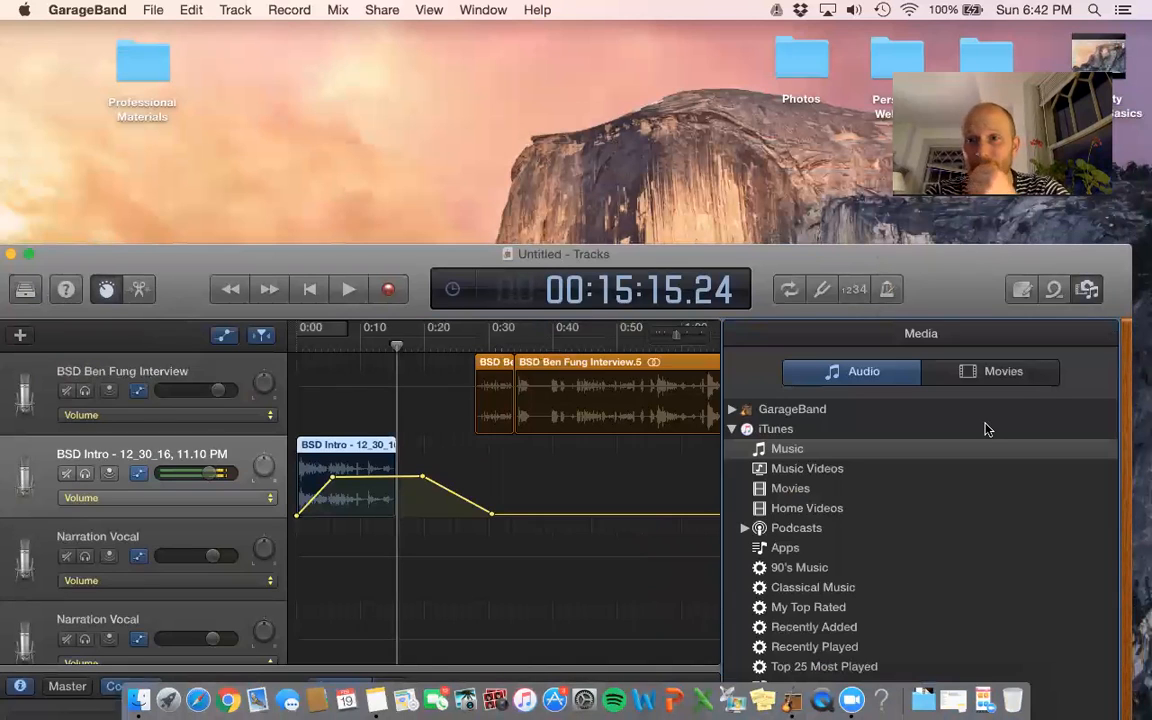
{"action": "key", "text": "b"}
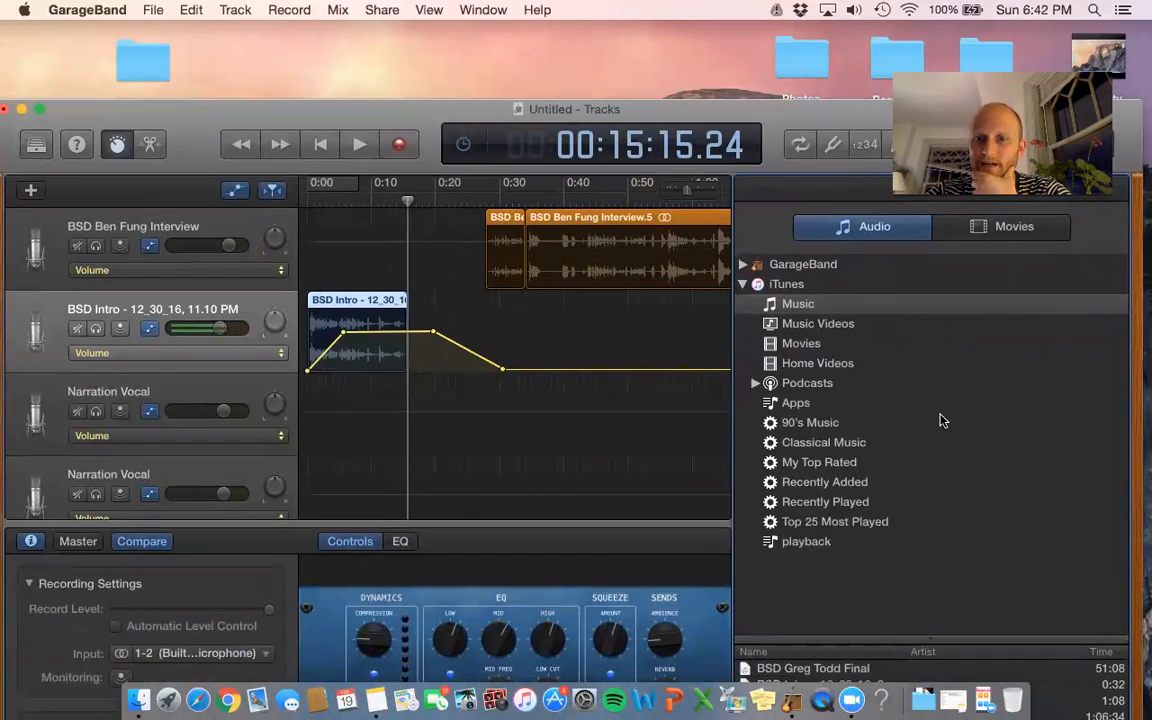
{"action": "left_click_drag", "start_coordinate": [828, 111], "coordinate": [845, 36]}
{"action": "key", "text": "o"}
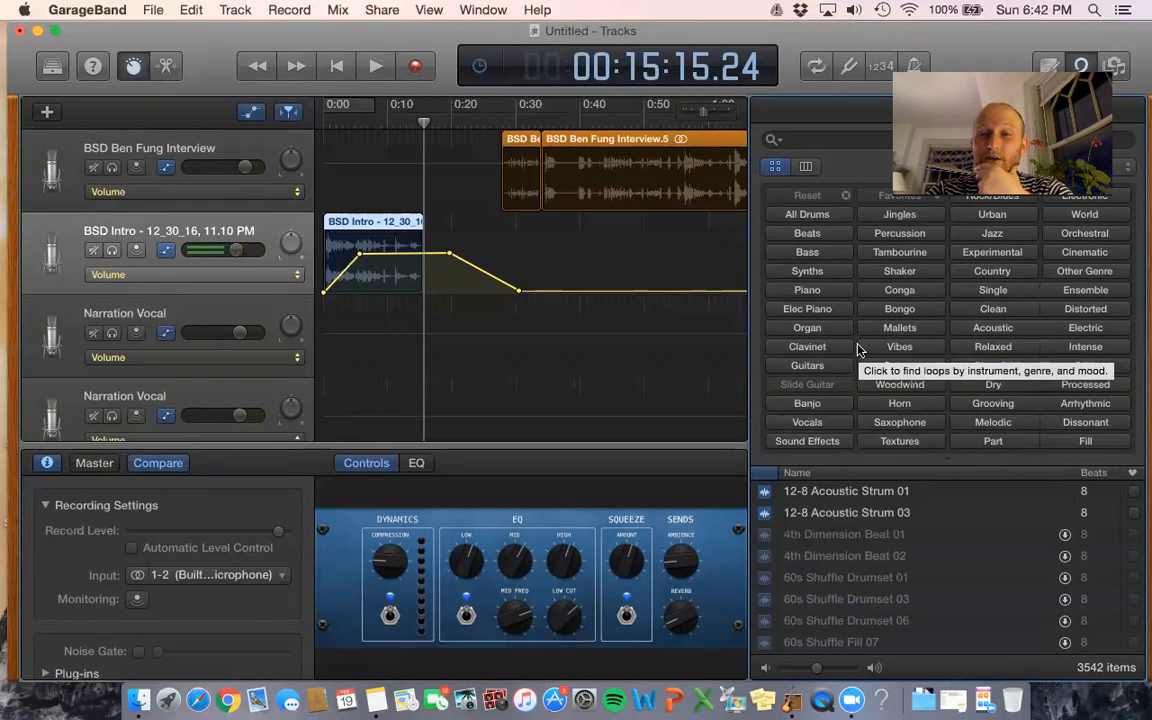
- Filter loops to Synths, add two Afterburner Synth Lead regions and one Airy Vox Synth region
{"action": "left_click", "coordinate": [807, 271]}
{"action": "scroll", "coordinate": [868, 560], "scroll_direction": "down", "scroll_amount": 2}
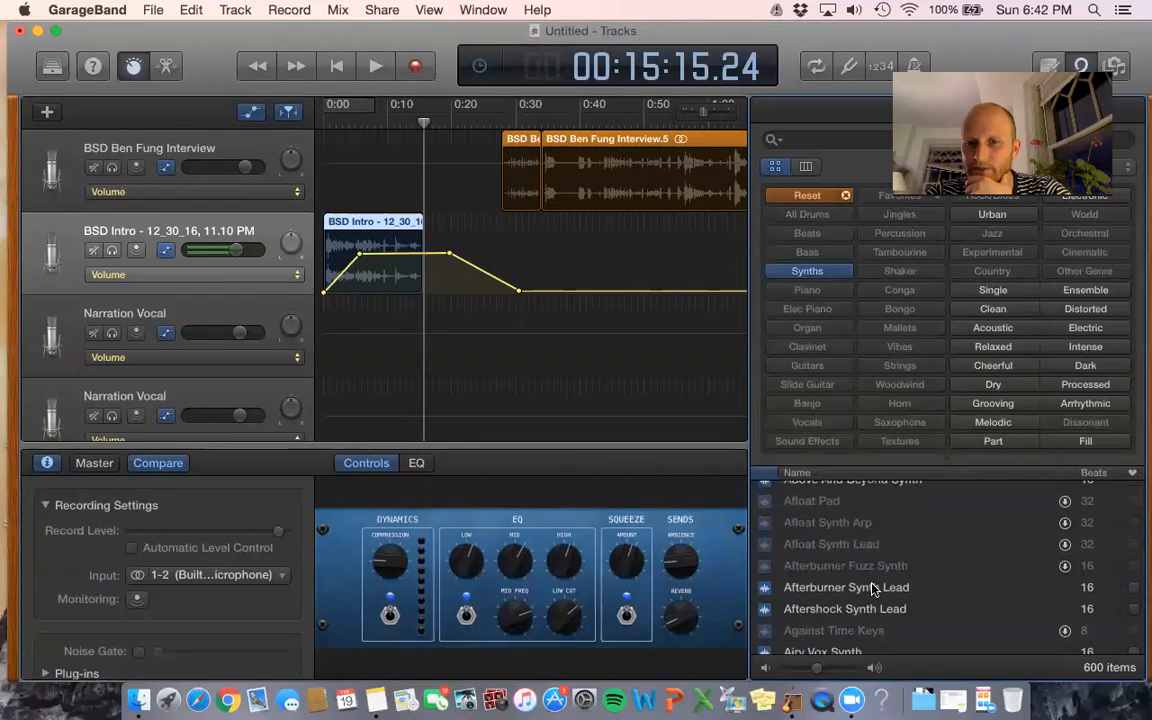
{"action": "left_click", "coordinate": [873, 588]}
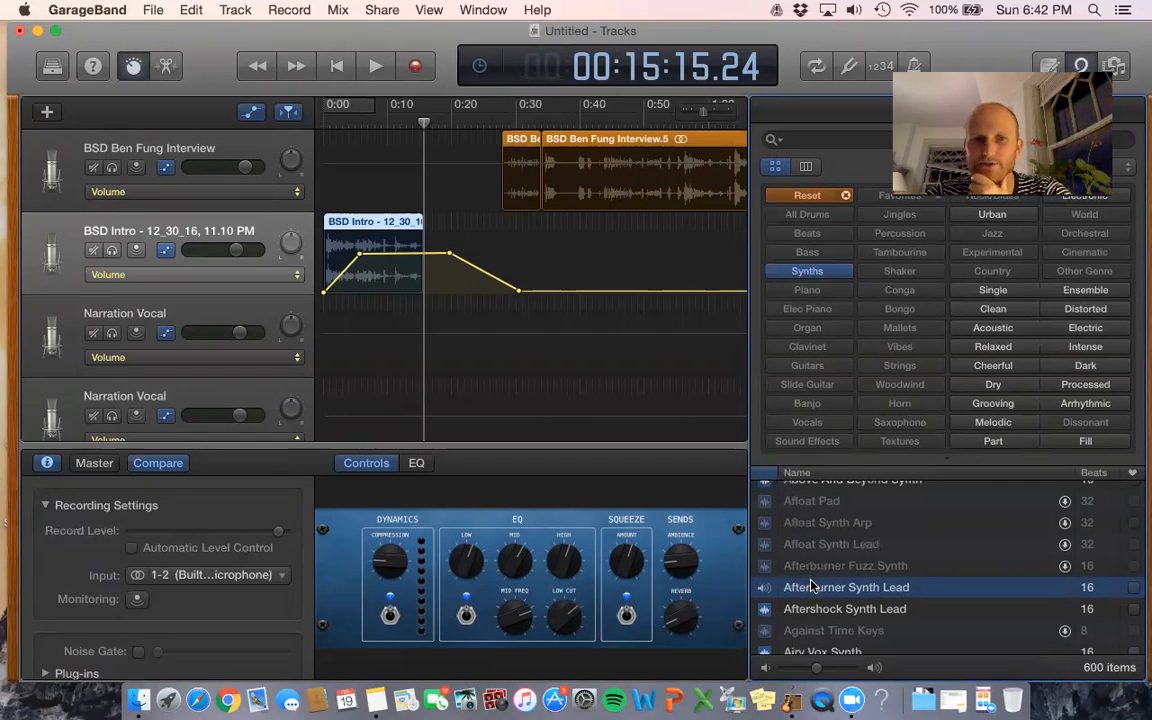
{"action": "left_click_drag", "start_coordinate": [810, 587], "coordinate": [336, 330]}
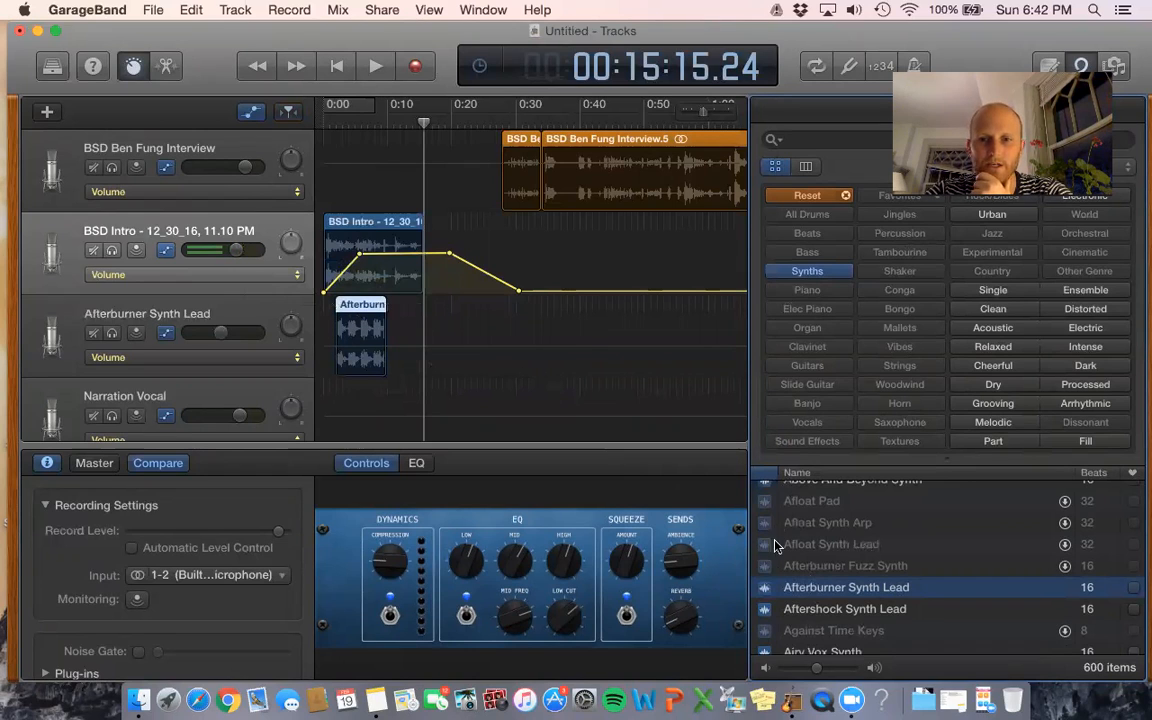
{"action": "left_click_drag", "start_coordinate": [785, 597], "coordinate": [418, 303]}
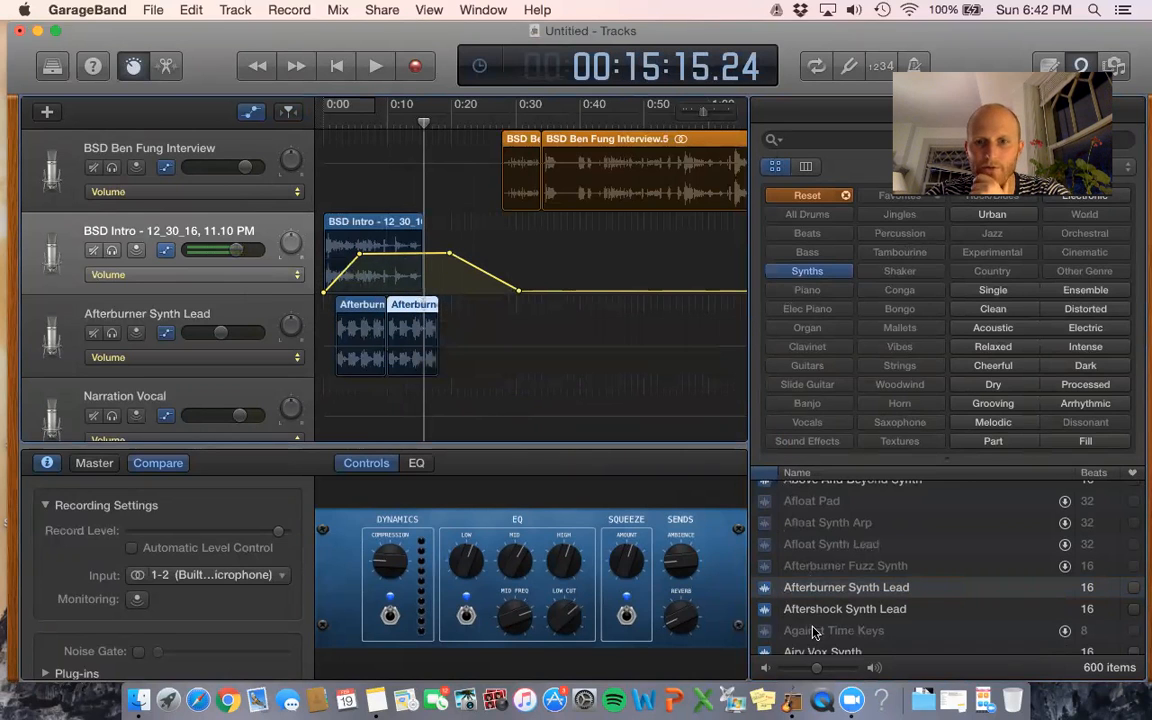
{"action": "scroll", "coordinate": [815, 632], "scroll_direction": "down", "scroll_amount": 2}
{"action": "left_click_drag", "start_coordinate": [796, 598], "coordinate": [390, 390]}
- Play back from just after 0:10 to hear the synth loops, then clear the Synths filter
{"action": "left_click", "coordinate": [395, 113]}
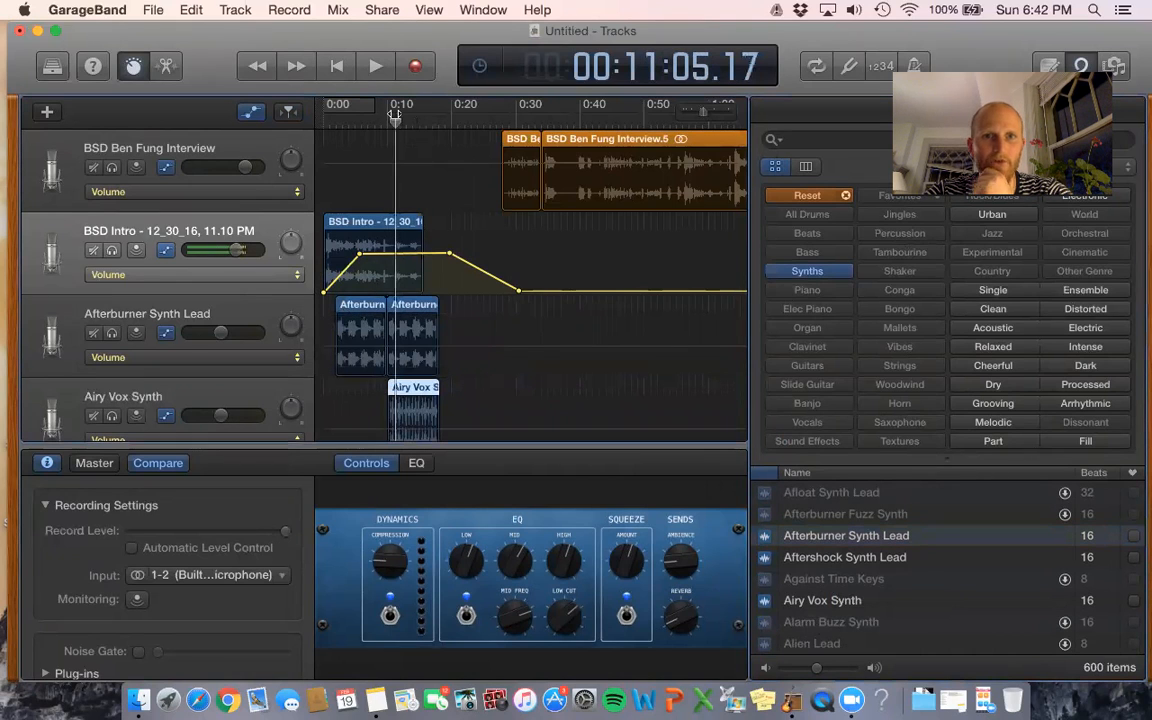
{"action": "left_click", "coordinate": [376, 64]}
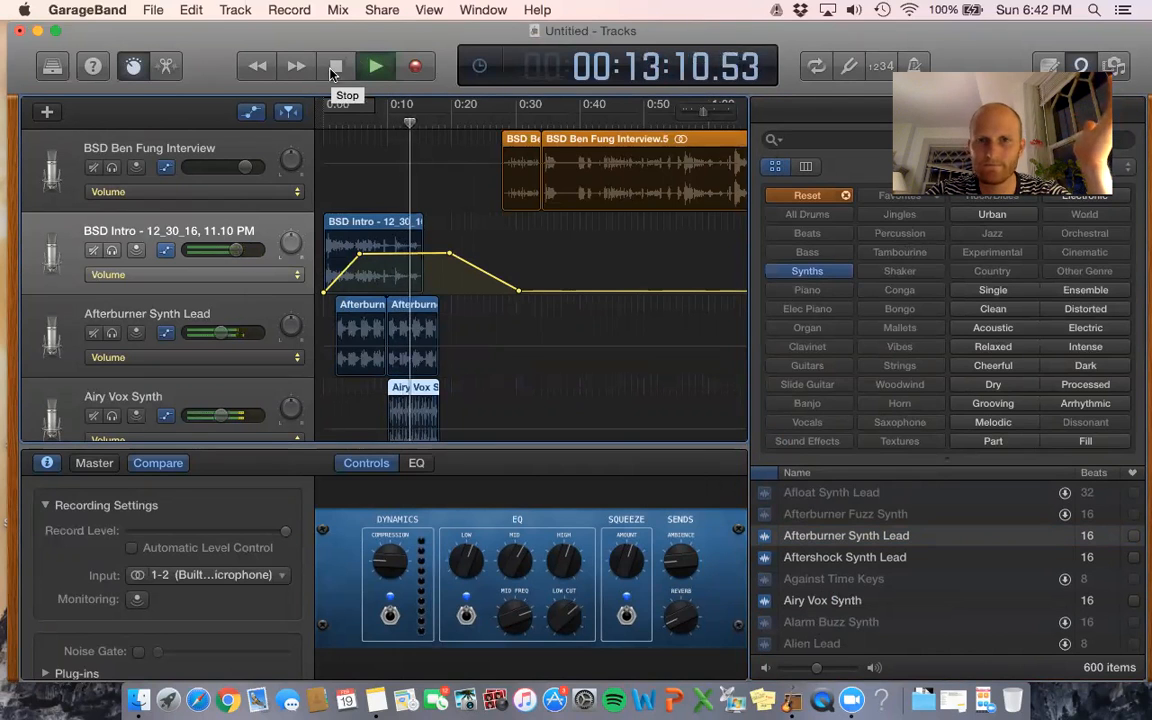
{"action": "left_click", "coordinate": [335, 68]}
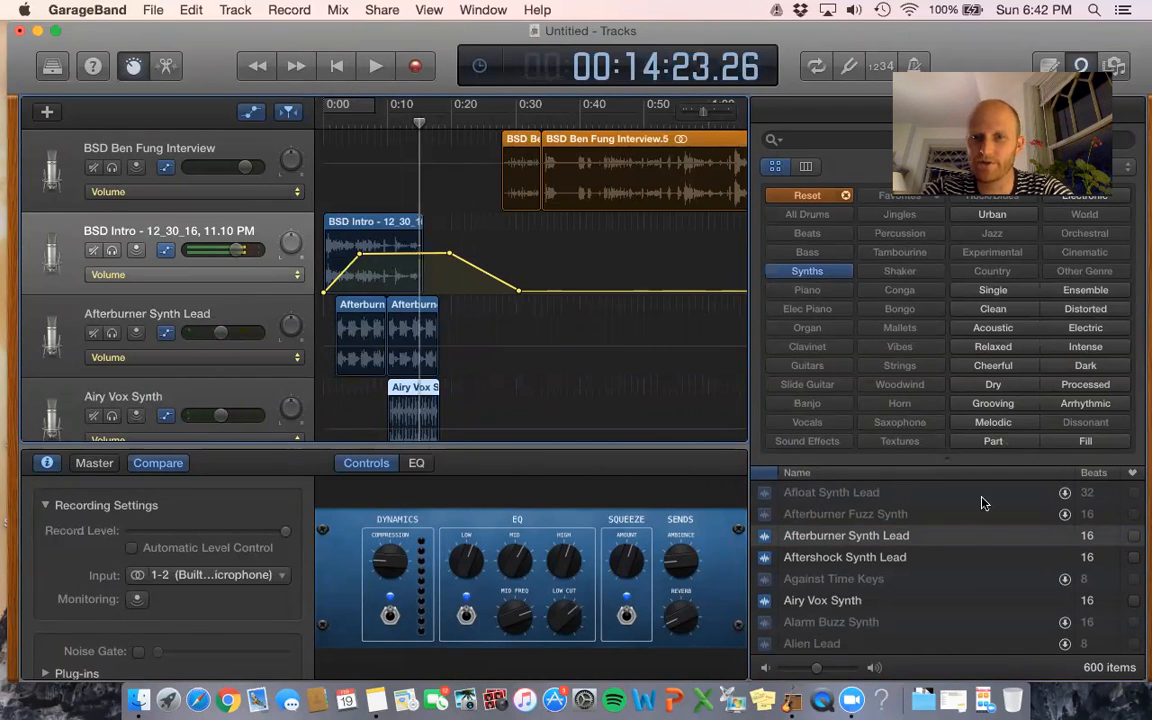
{"action": "left_click", "coordinate": [806, 273]}
{"action": "scroll", "coordinate": [923, 638], "scroll_direction": "down", "scroll_amount": 15}
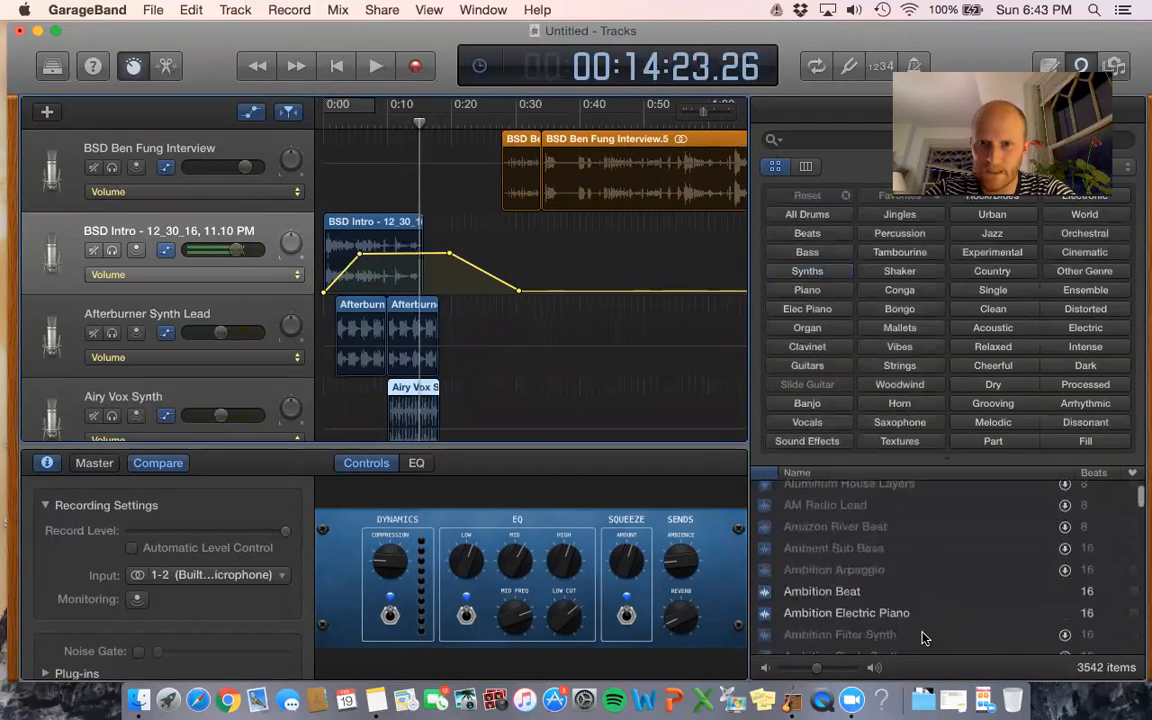